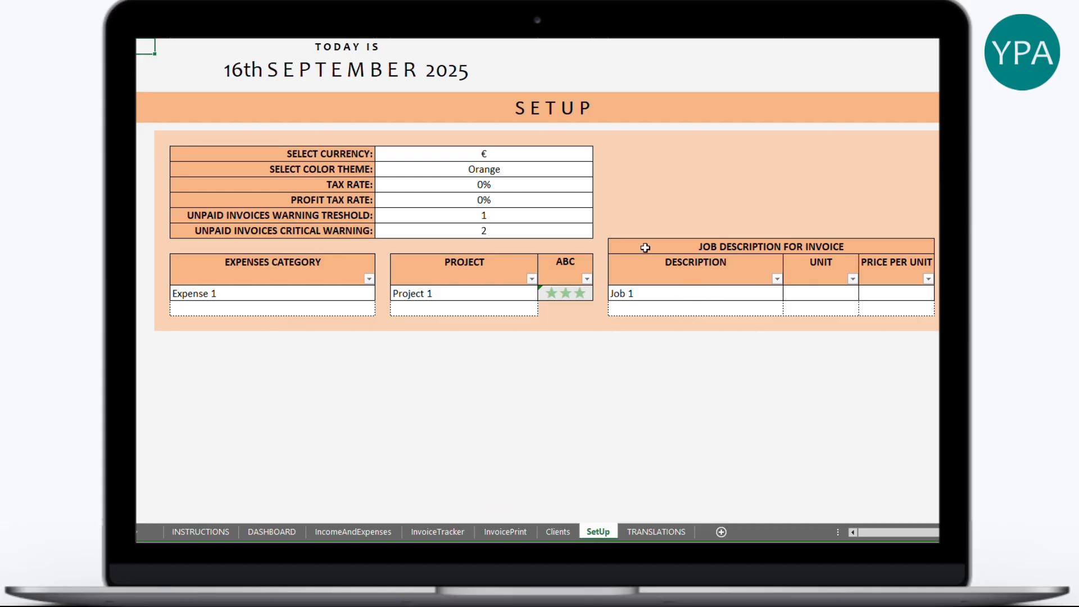
- Keep the currency set to € in the Select Currency dropdown
click(572, 159)
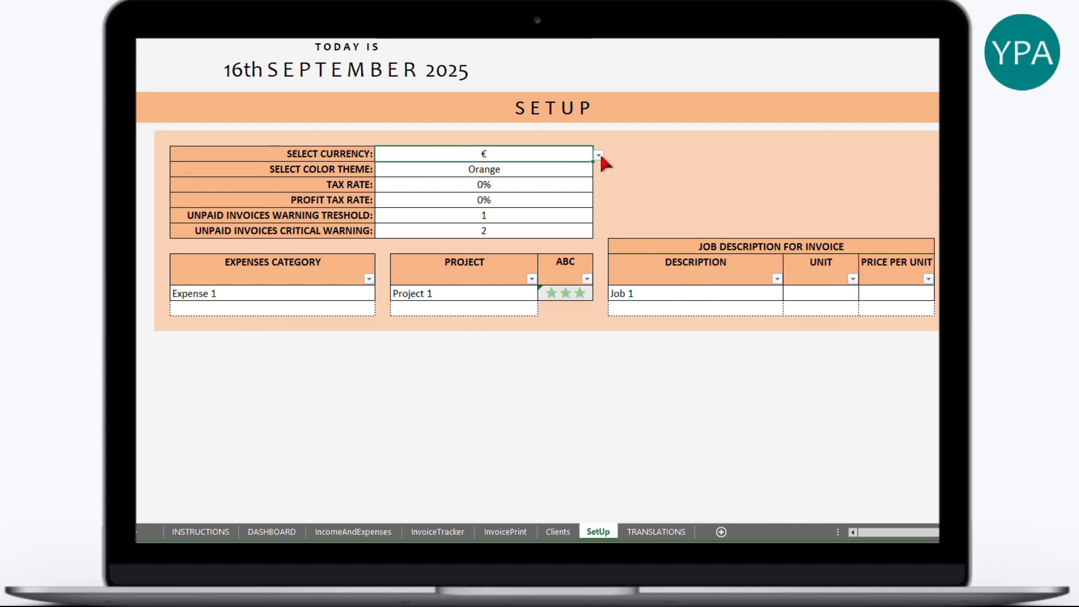
click(599, 153)
mouse_move(594, 190)
mouse_down()
mouse_move(600, 231)
mouse_move(598, 186)
mouse_up()
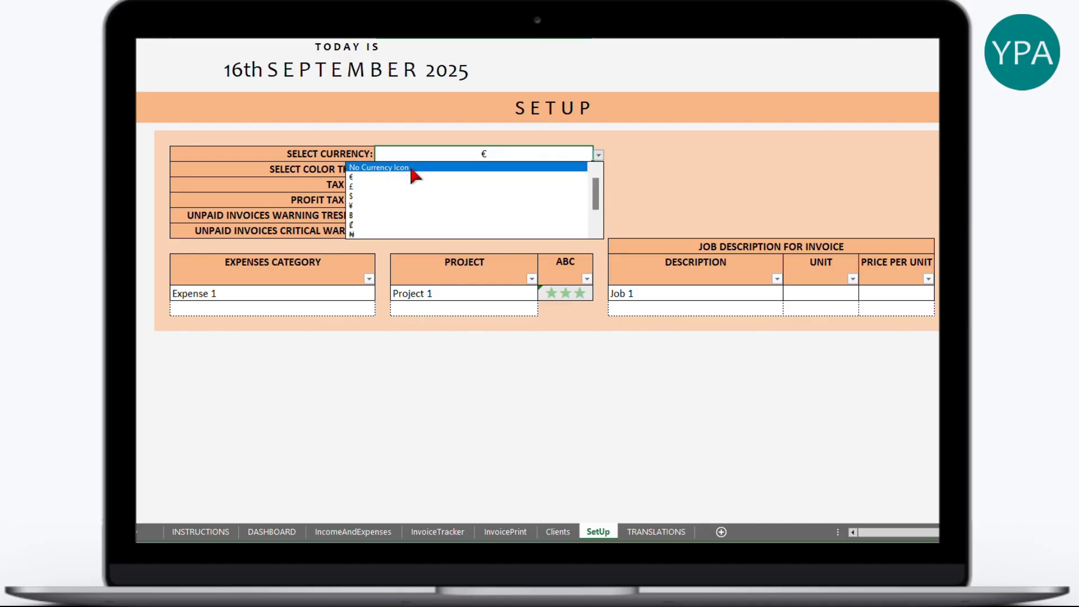
click(360, 178)
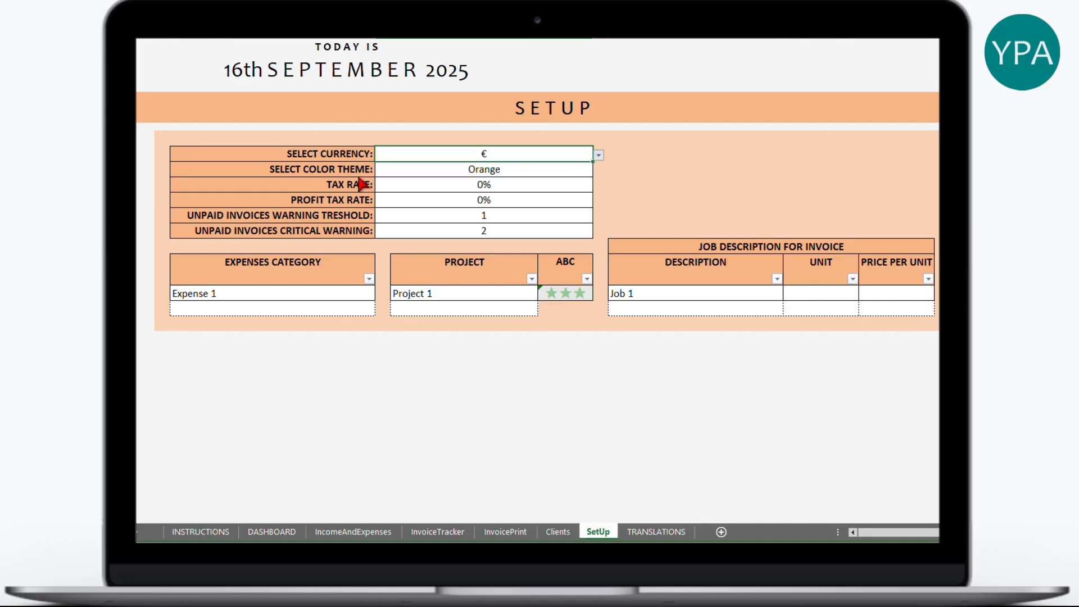
- Try the Green colour theme and preview it on the InvoicePrint, InvoiceTracker and IncomeAndExpenses sheets
click(587, 169)
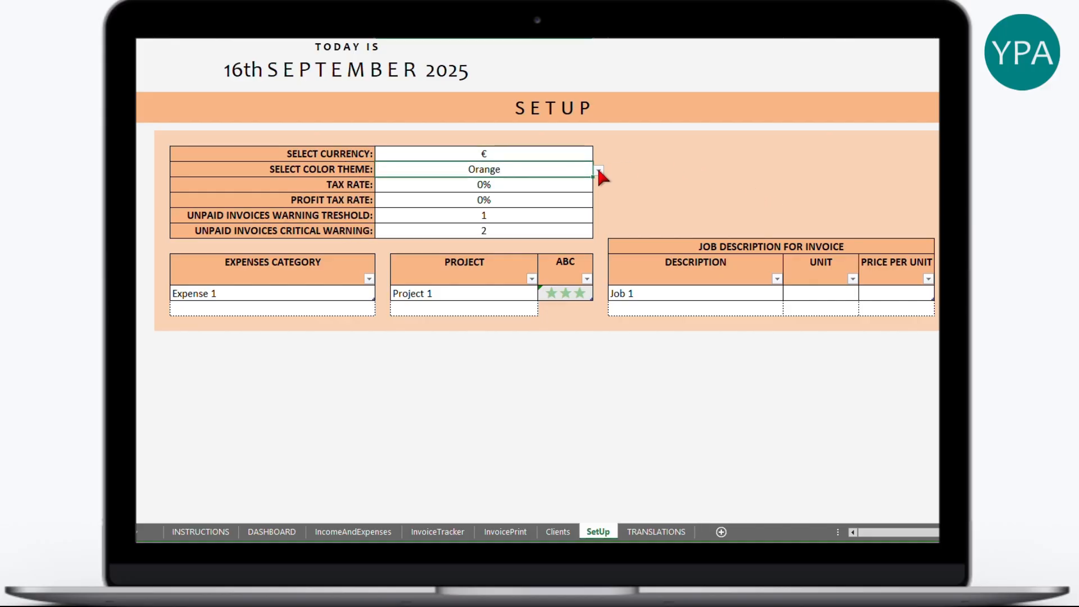
click(599, 170)
click(585, 187)
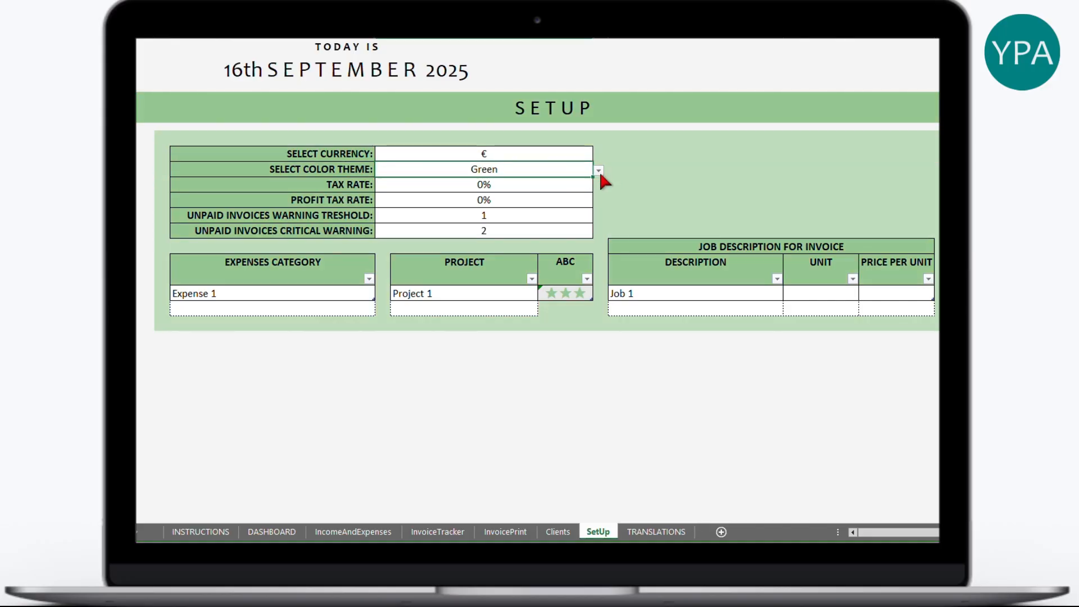
click(500, 532)
click(444, 533)
click(353, 532)
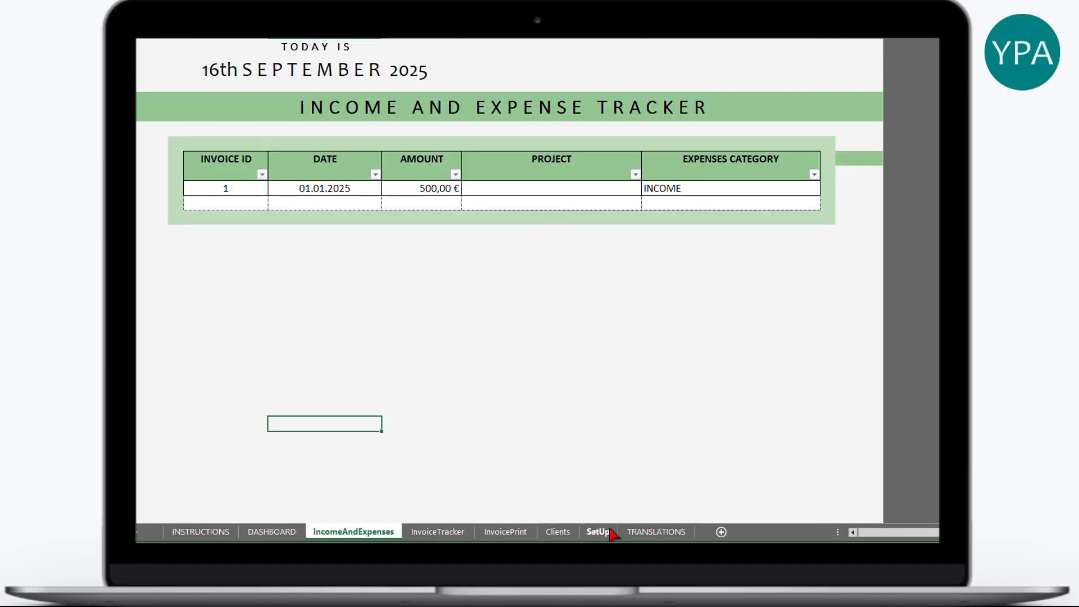
click(598, 532)
- Change the colour theme to Purple on the SetUp sheet
click(599, 169)
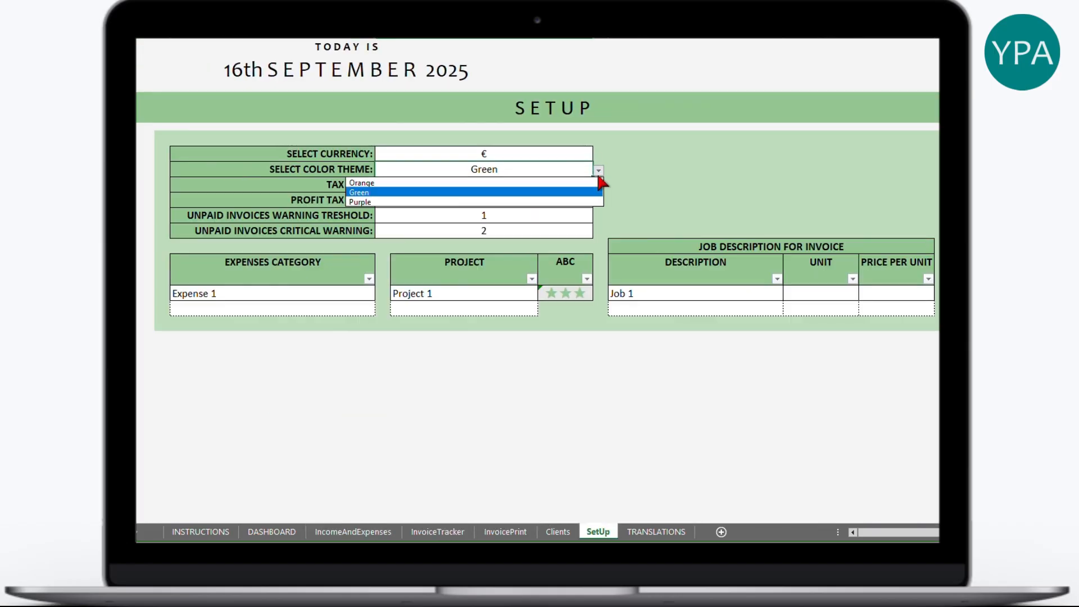
click(552, 202)
click(522, 184)
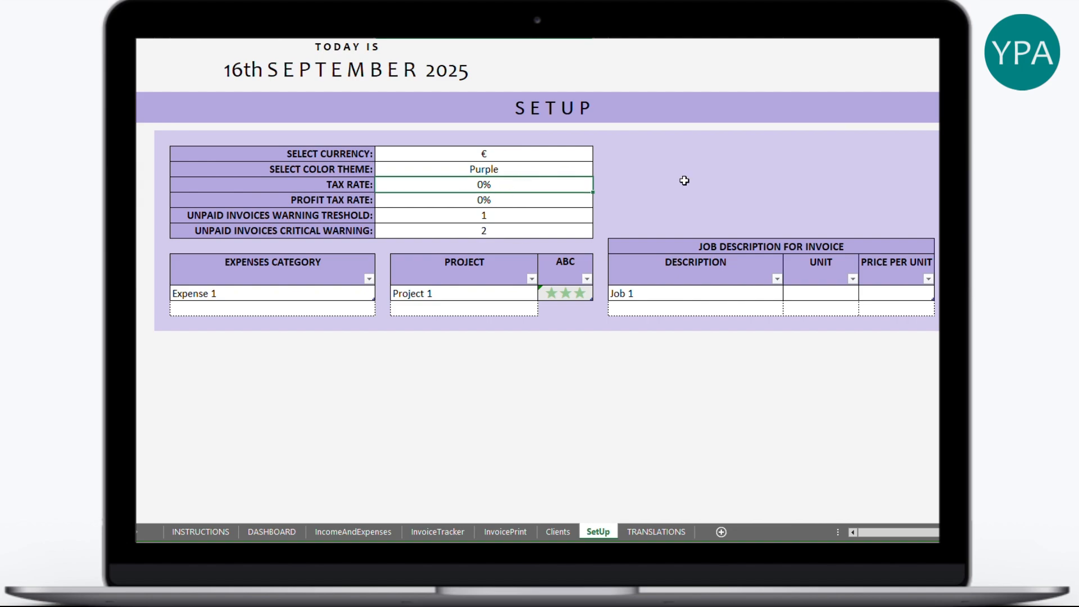
- Enter a 21% tax rate and a 25% profit tax rate
text(21)
key(Return)
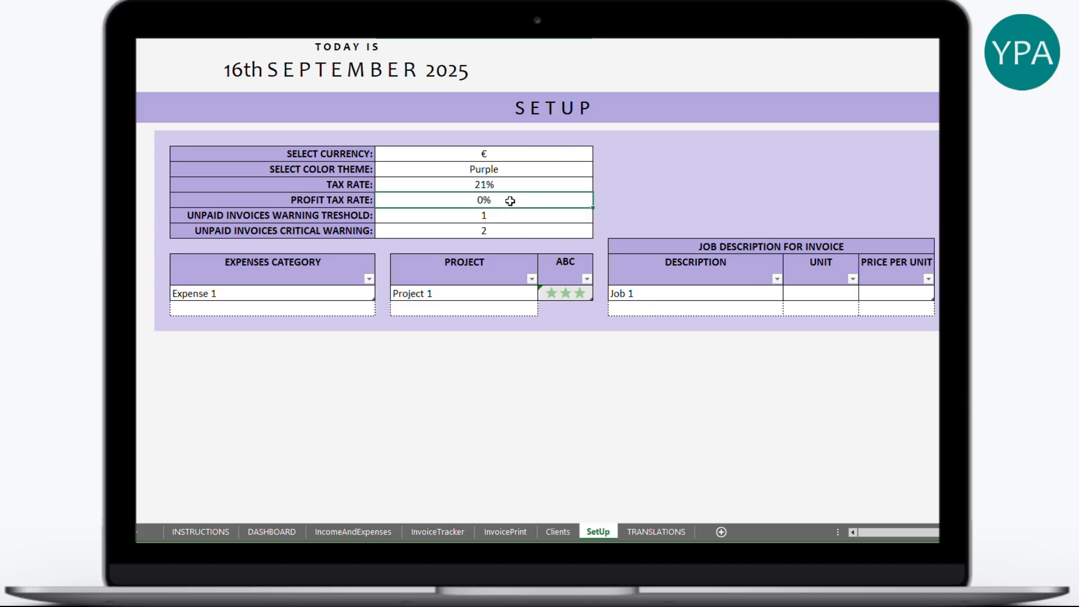
text(25)
key(Return)
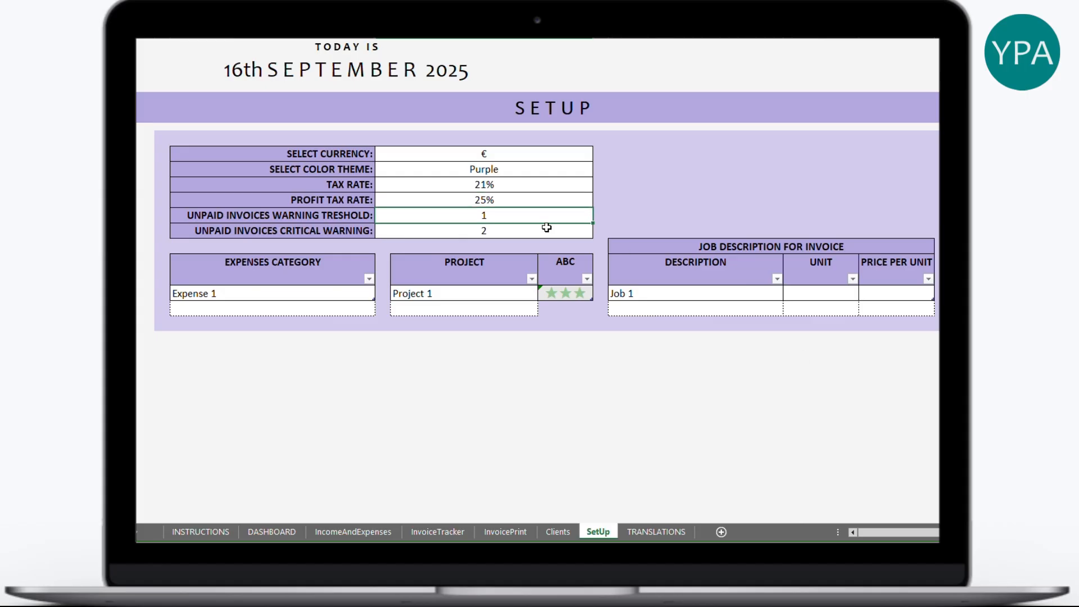
- Inspect the unpaid-invoice warning and critical warning threshold values
click(528, 226)
click(523, 214)
click(493, 230)
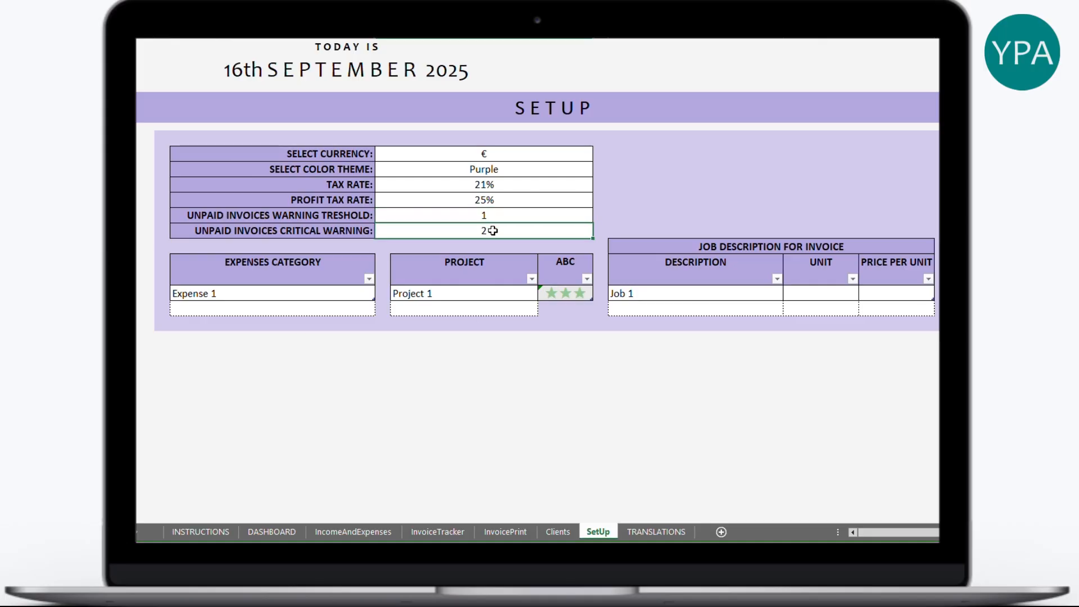
drag(358, 231, 462, 231)
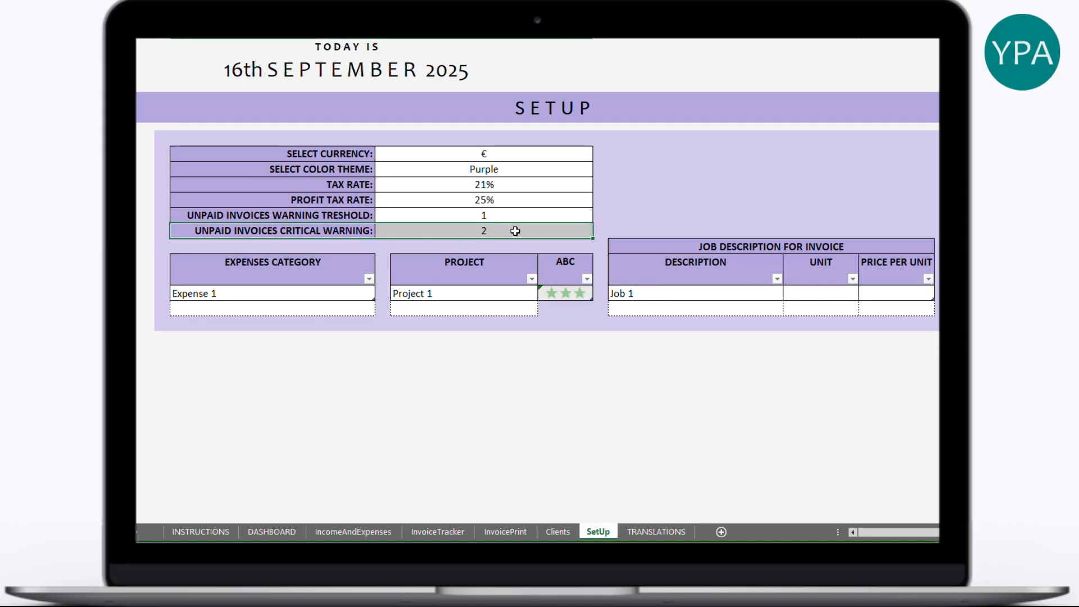
click(559, 229)
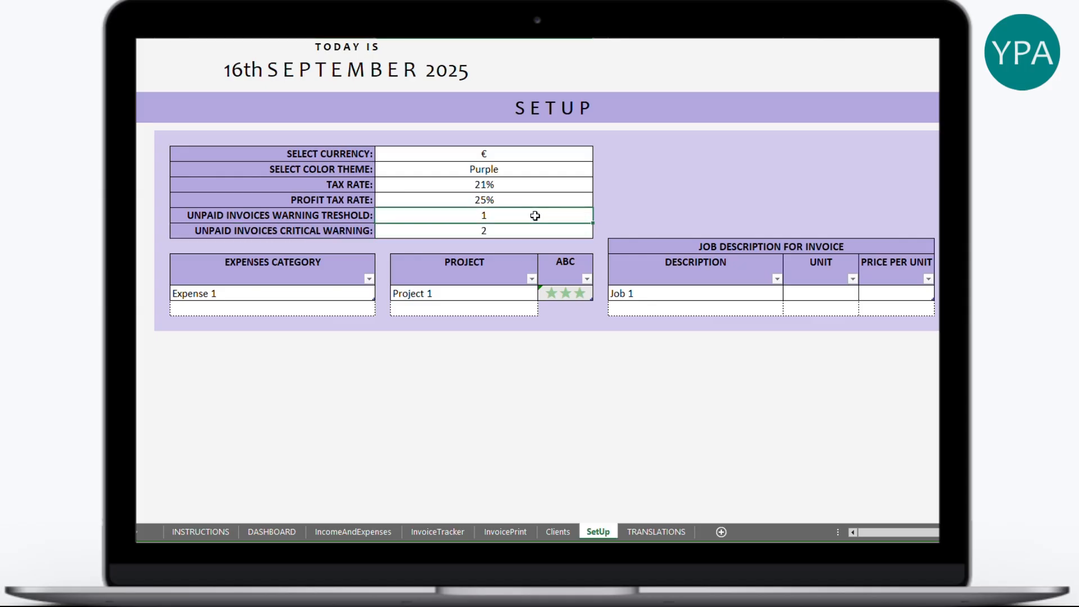
click(289, 295)
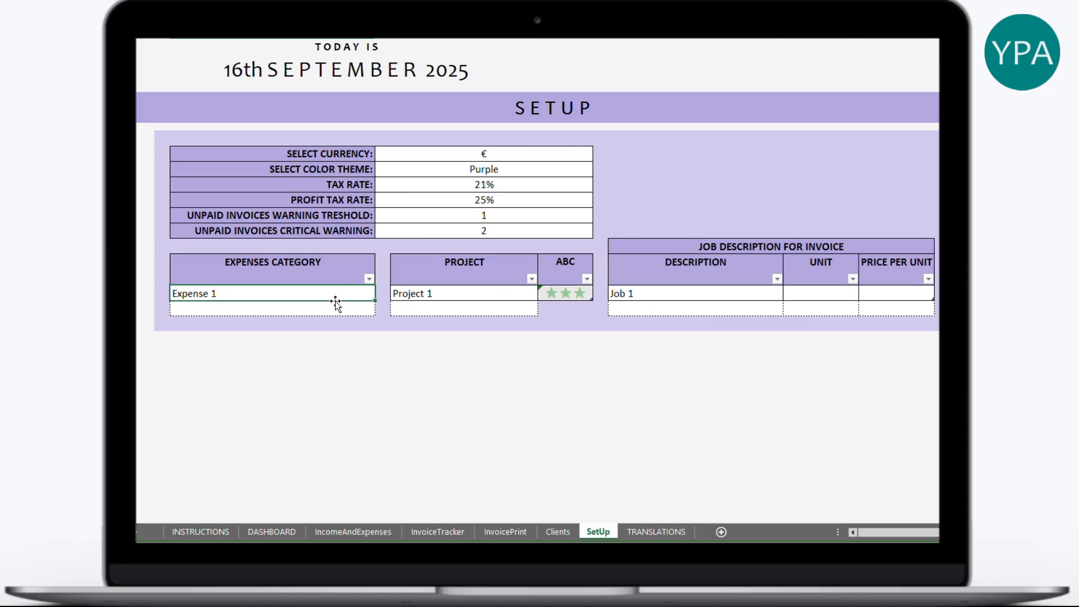
- Replace Expense 1 with the categories Advertising, Travel and Subscriptions
text(Advertising)
key(Return)
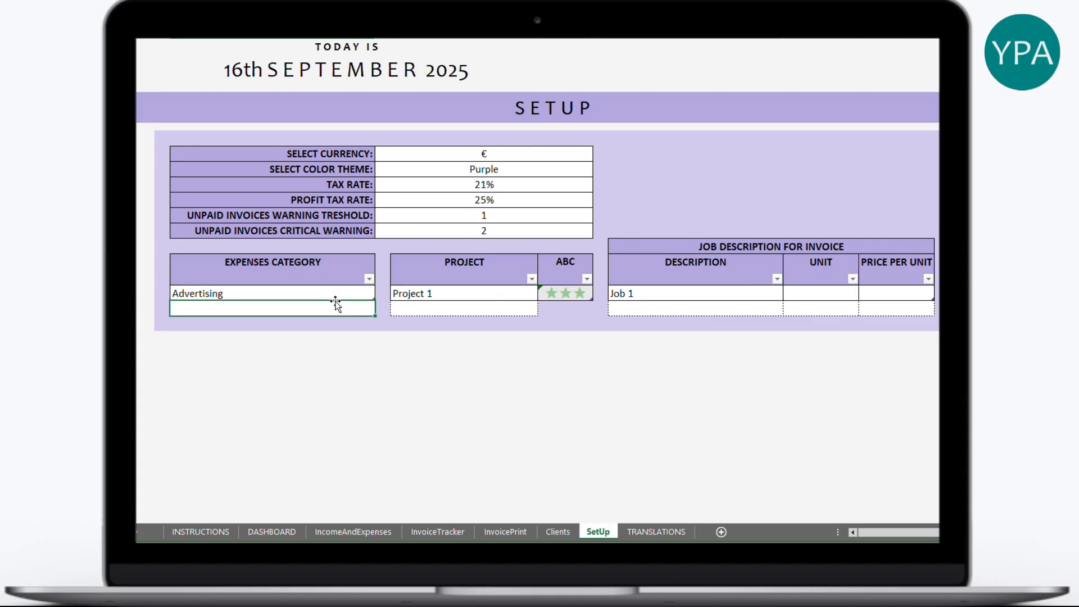
text(Travel)
key(Return)
text(Subscr)
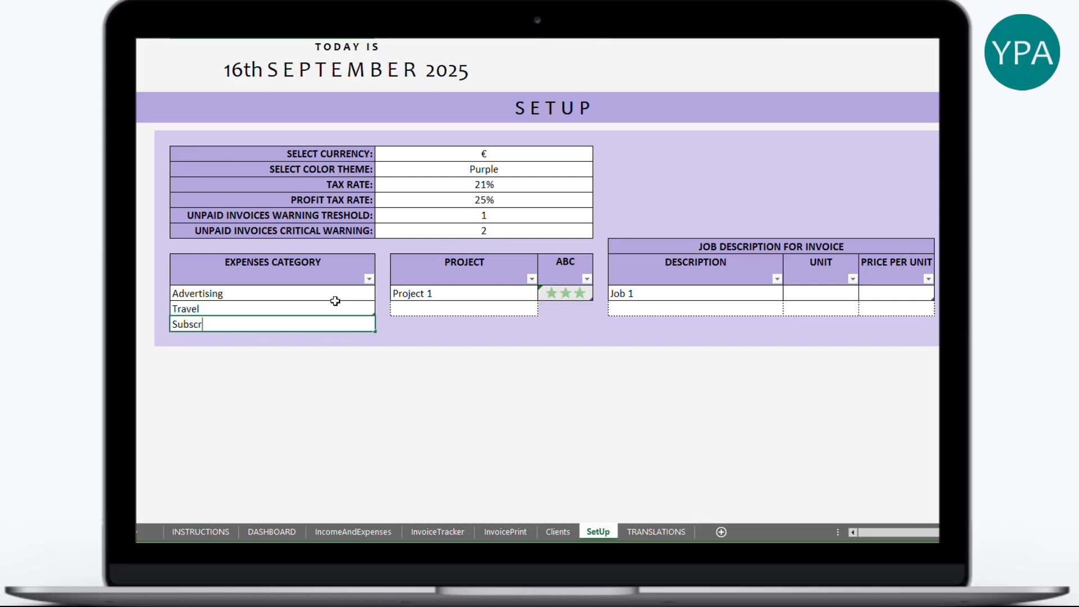
text(iptions)
key(Return)
- Replace Project 1 with the projects Website copy and Instagram content
click(482, 294)
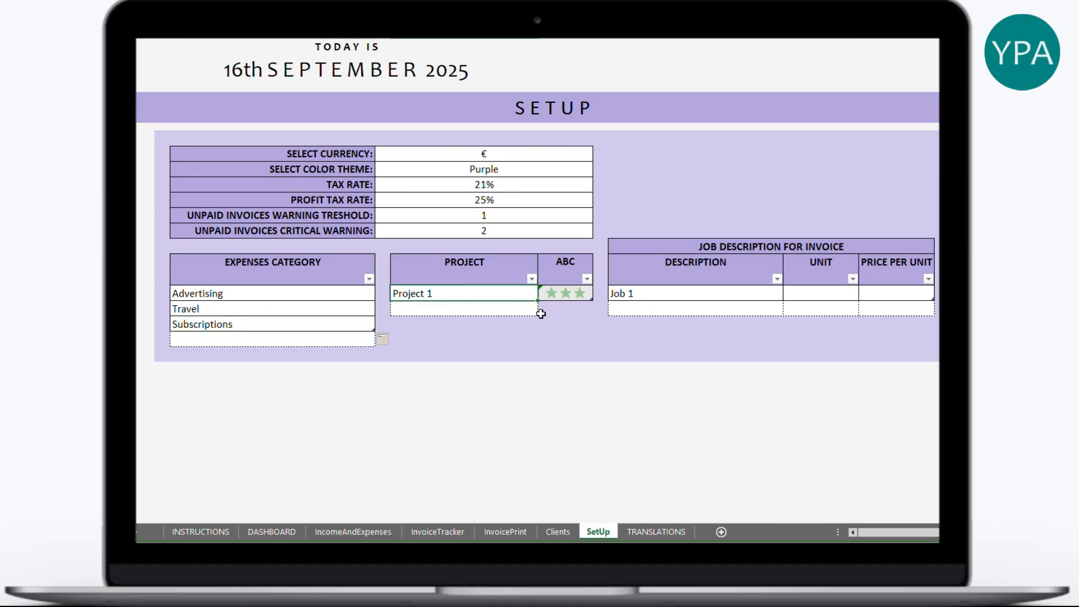
text(Website copy)
key(Return)
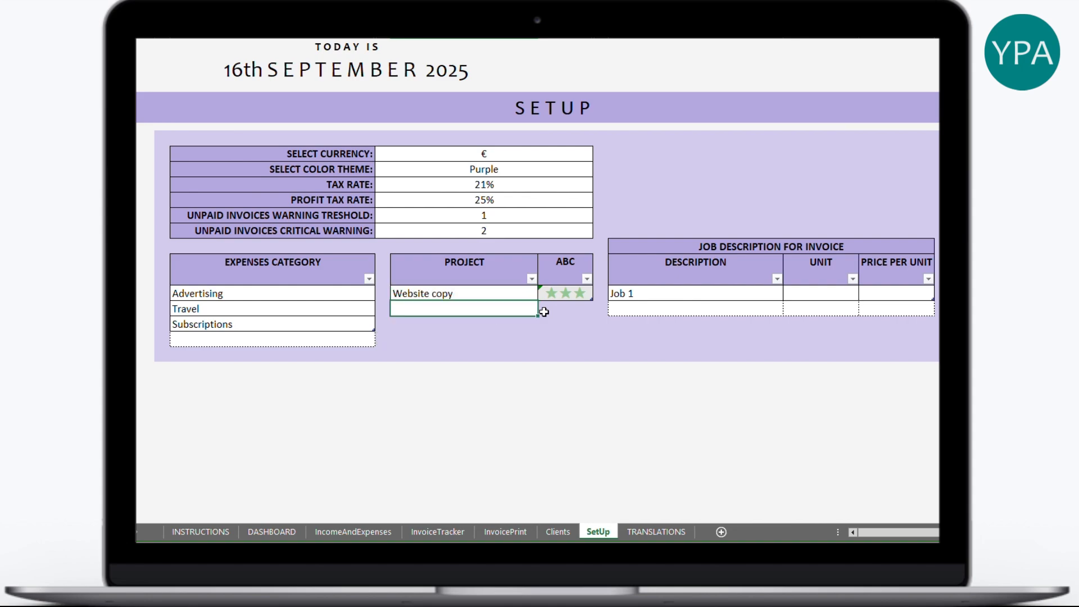
text(Instagram content)
key(Return)
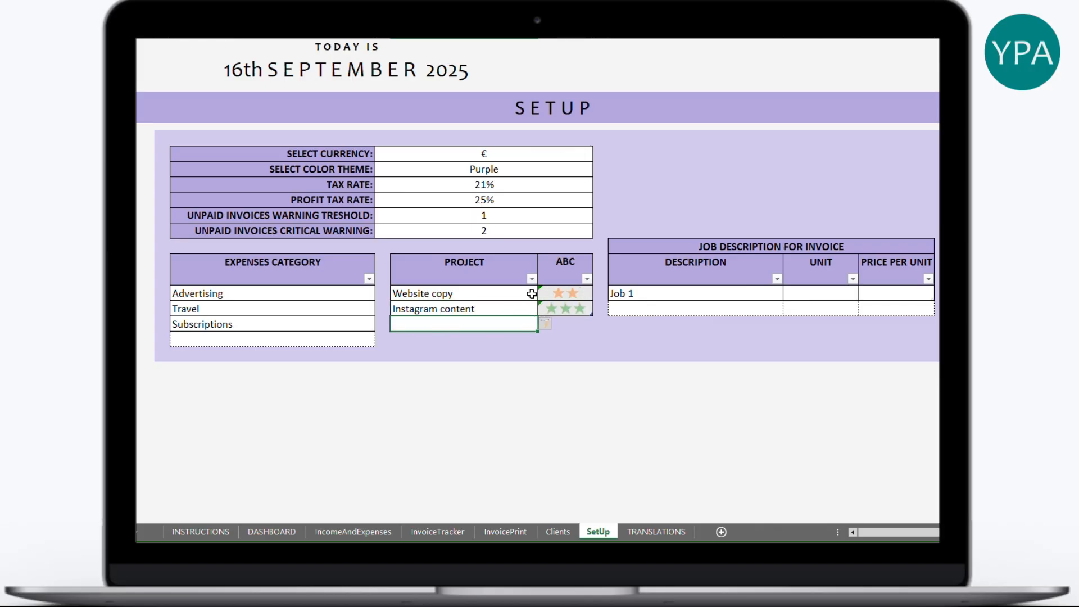
- Enter job descriptions 'Social media post (1 image + text)' and 'Product description (200 words)'
click(713, 294)
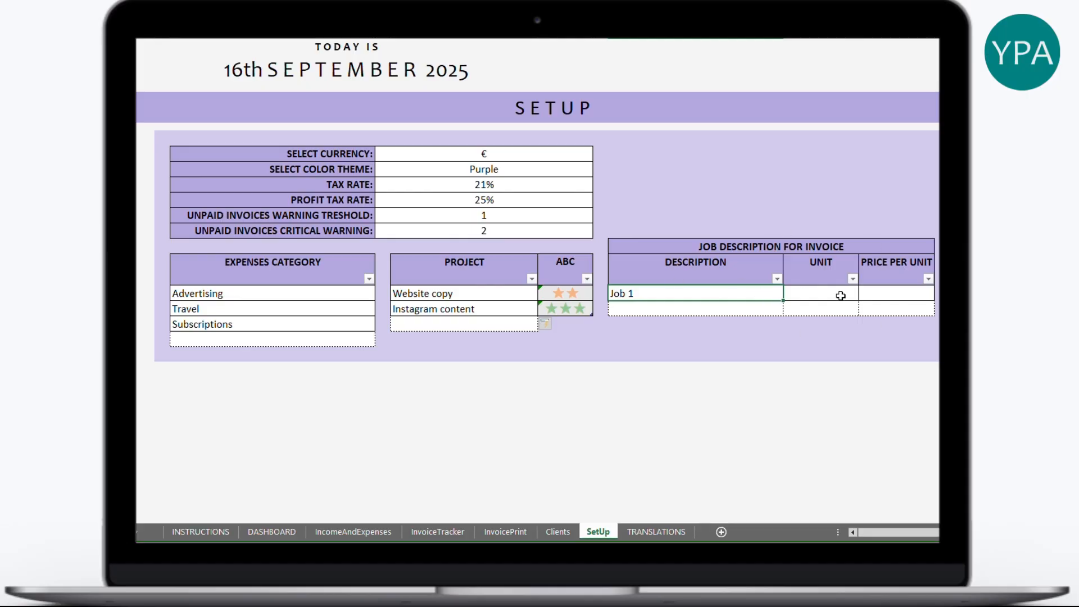
text(Social media post (1 image + text))
key(Return)
text(Product description (200 words))
- Set the units to H for the first job and pc for the second
click(841, 294)
text(H)
key(Return)
text(ps)
key(BackSpace)
text(c)
- Price the jobs at 50,00 € and 60,00 € per unit
click(930, 292)
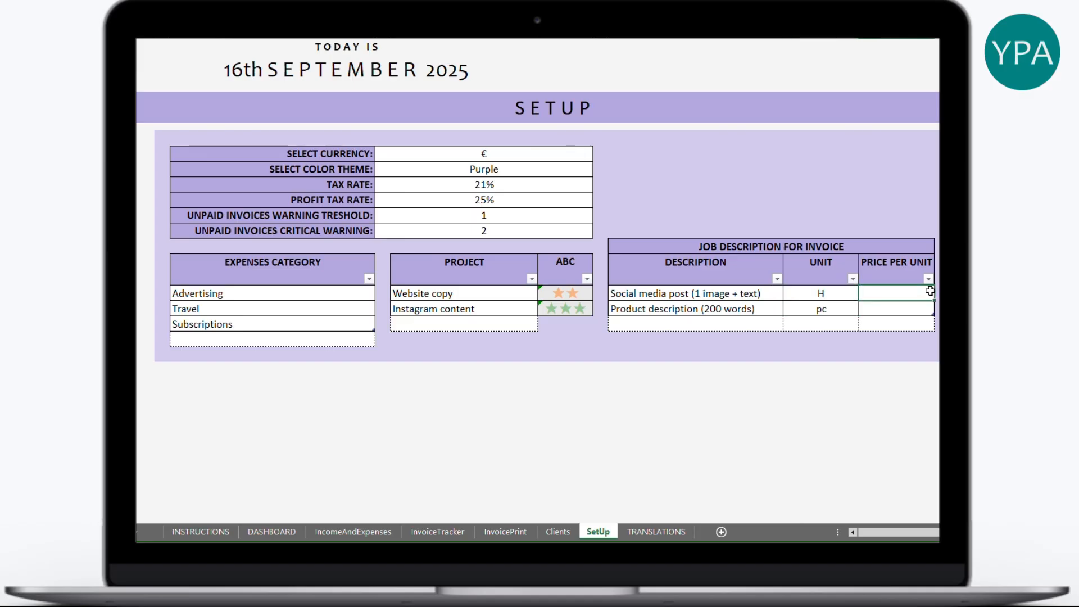
text(50)
click(914, 318)
text(60)
key(Return)
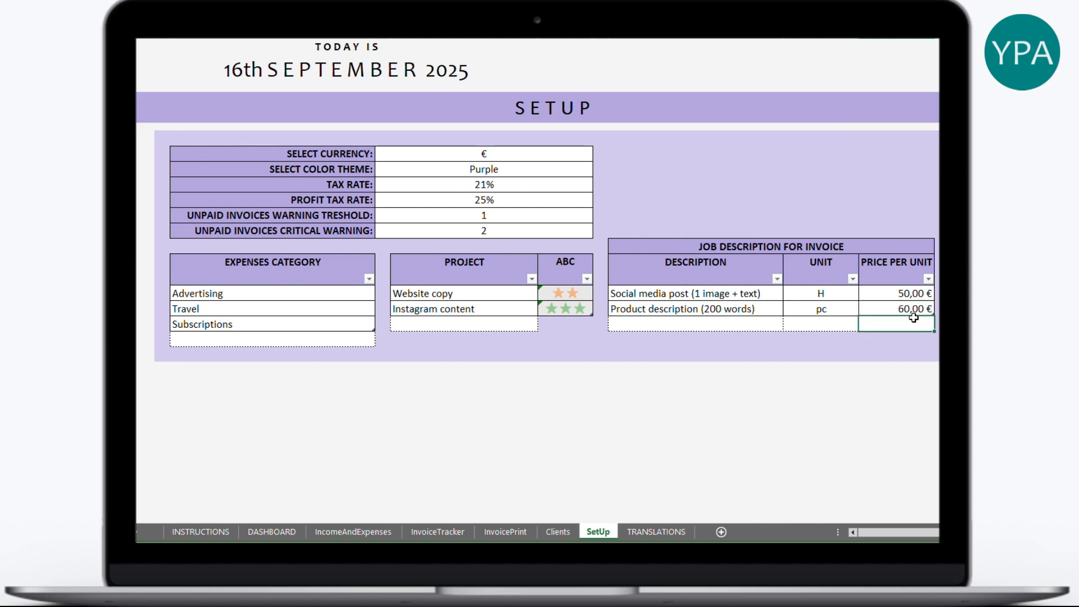
click(961, 337)
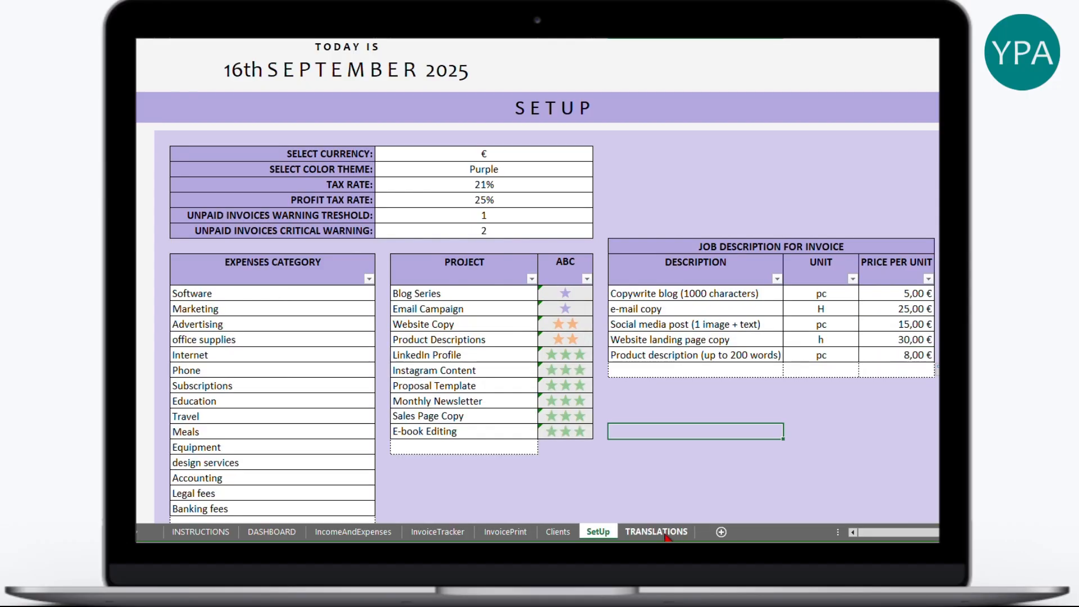
- Overwrite the All time translation with XXXXXXX and check the DASHBOARD Quick Stats label
click(663, 532)
scroll(667, 302, down, 9)
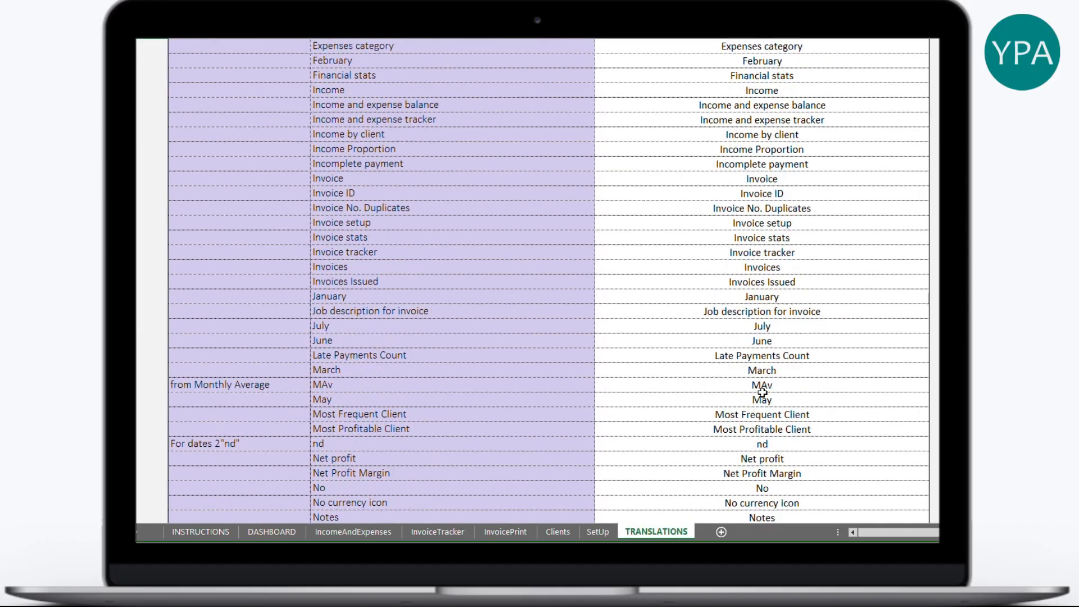
scroll(763, 315, up, 9)
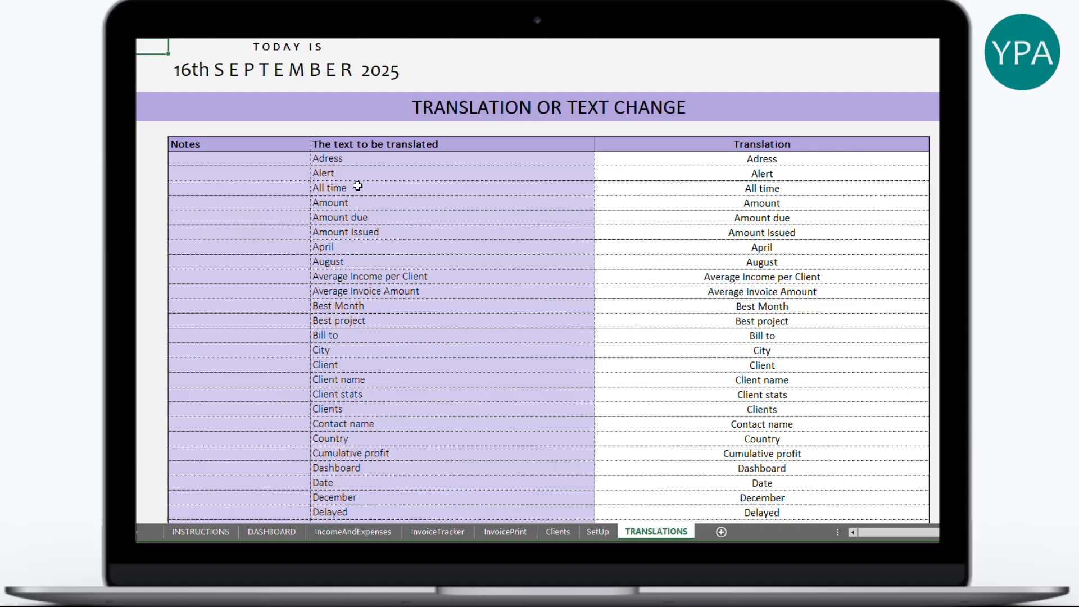
click(773, 188)
text(XXXXXXX)
key(Return)
click(842, 276)
click(272, 532)
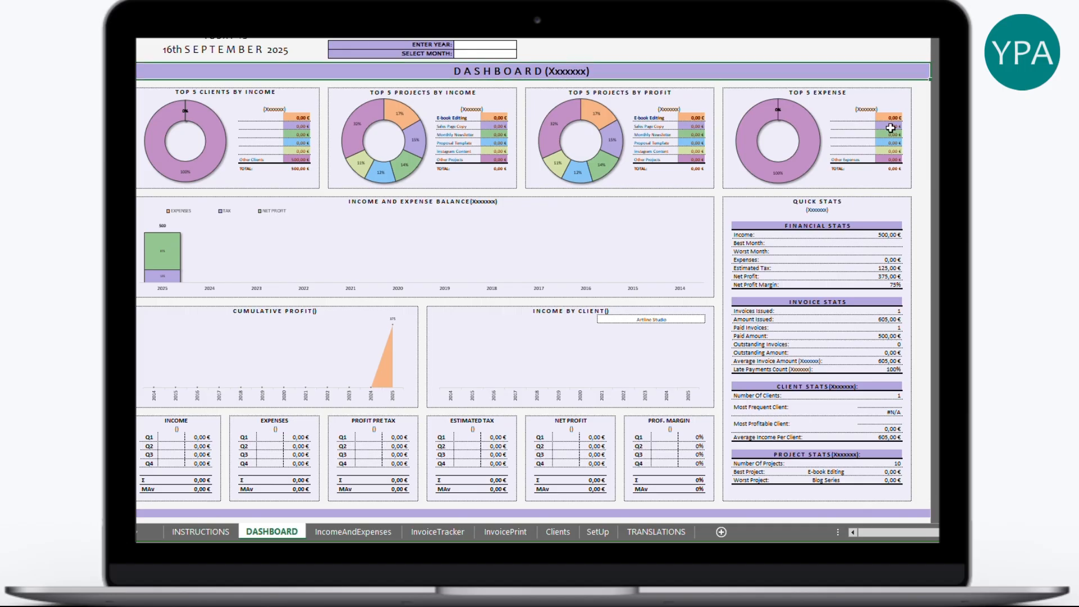
click(814, 213)
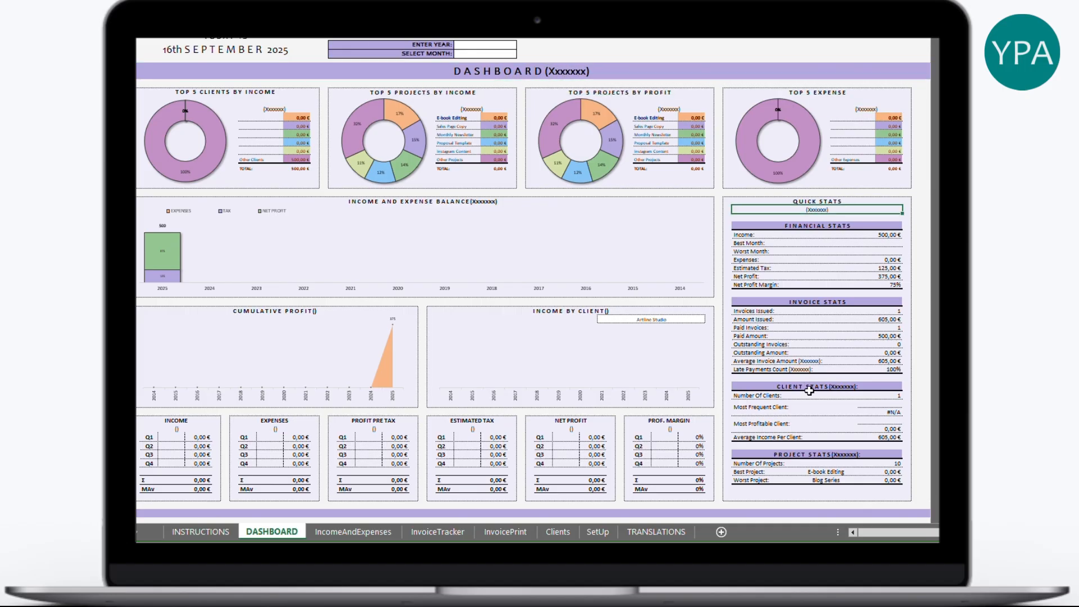
- Undo the placeholder back to All time and move to the Clients sheet
click(646, 532)
click(805, 193)
key(ctrl+z)
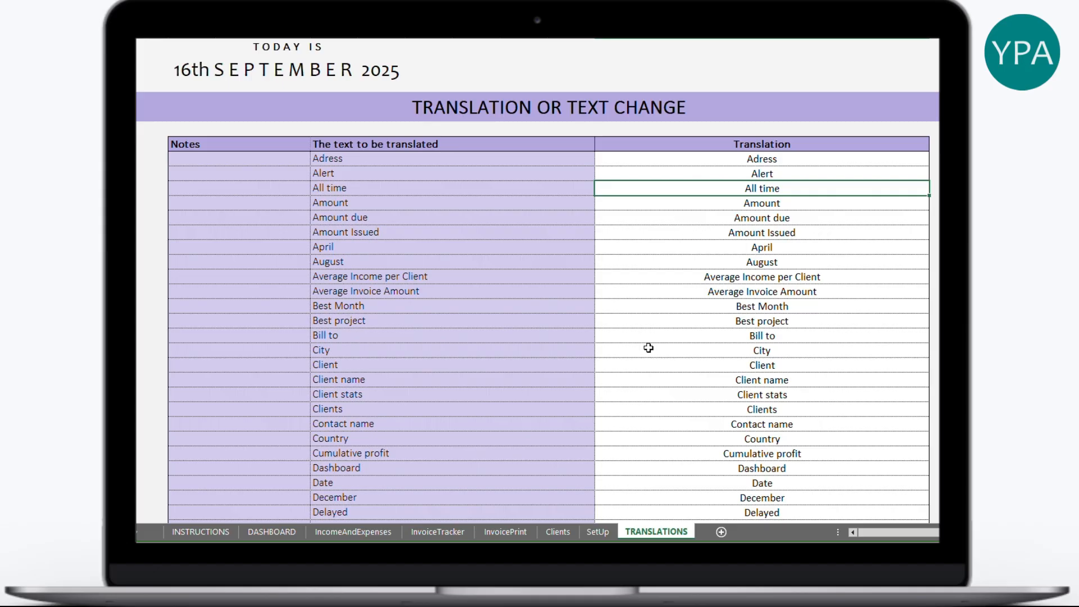
click(558, 532)
click(610, 311)
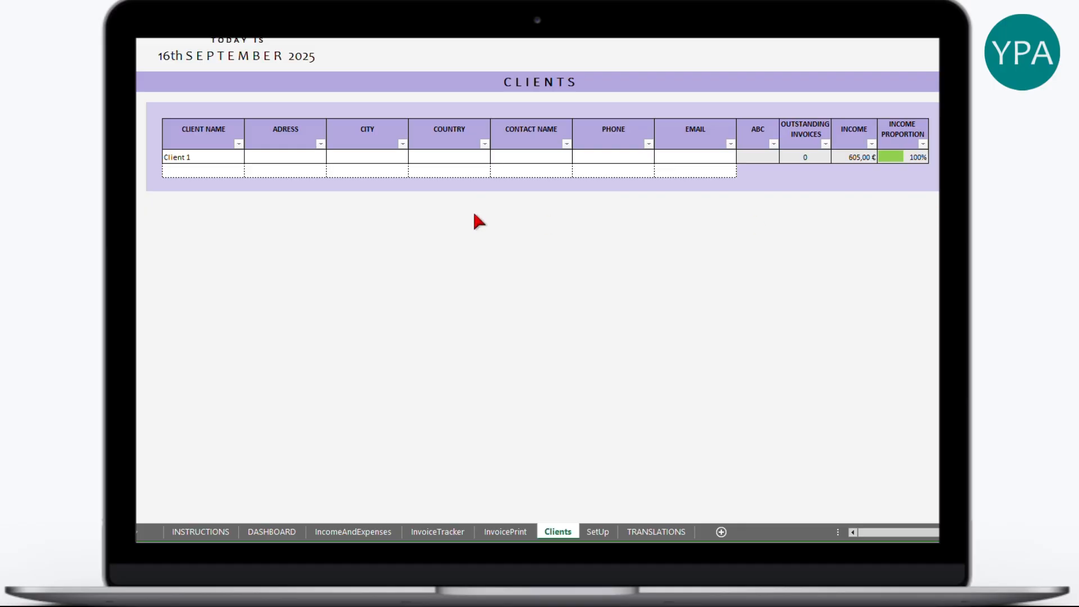
- Paste the BrightMedia Co. details into the Client 1 row and check each pasted field
right_click(214, 159)
click(264, 238)
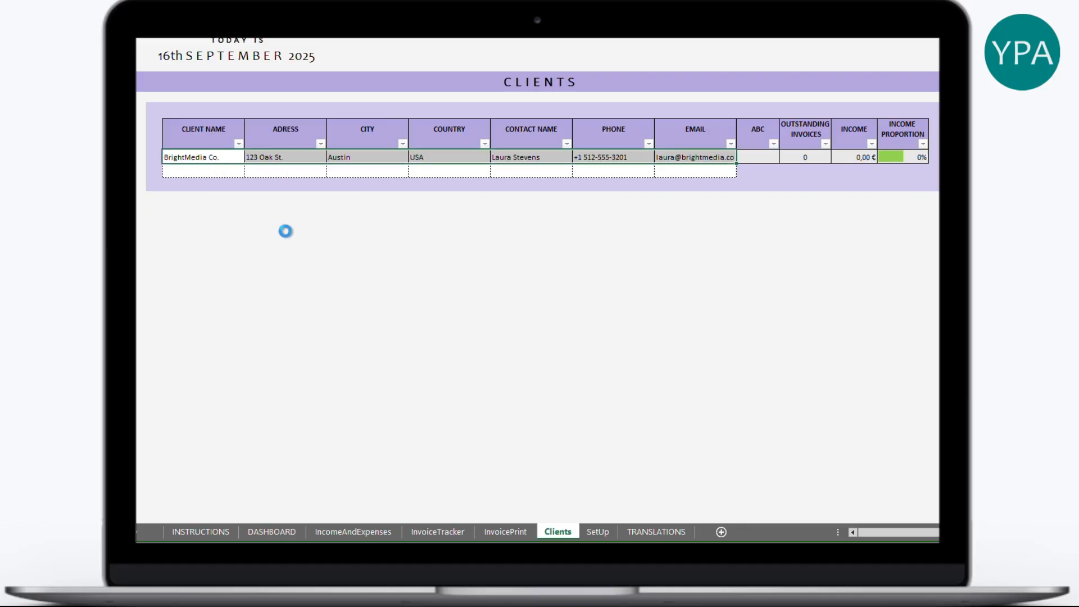
click(218, 157)
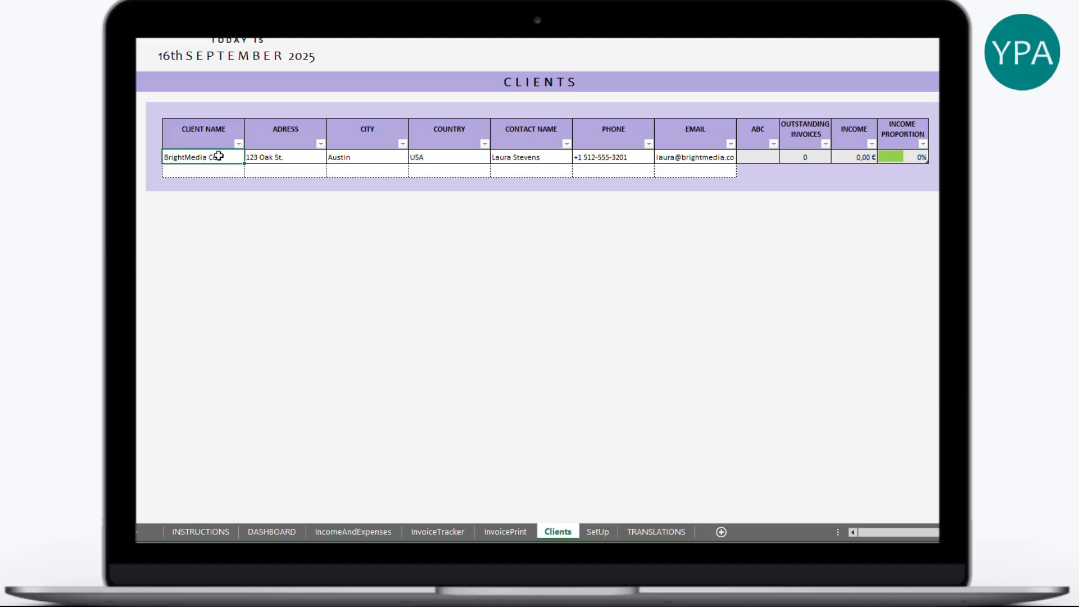
click(281, 159)
click(382, 162)
click(448, 161)
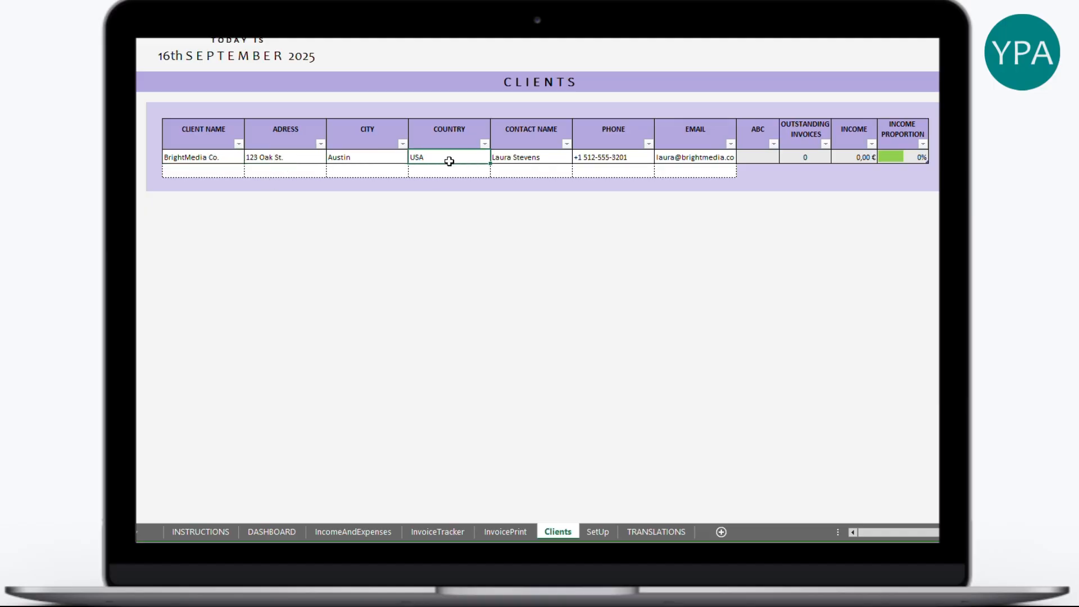
click(544, 157)
click(606, 161)
click(707, 156)
drag(707, 156, 599, 158)
drag(225, 157, 701, 159)
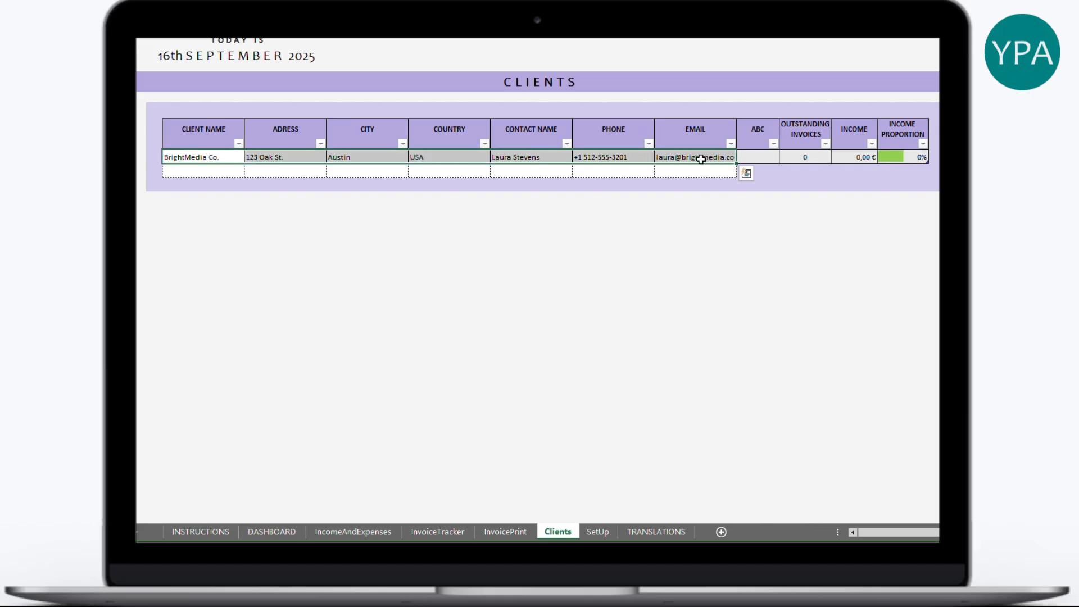
click(205, 158)
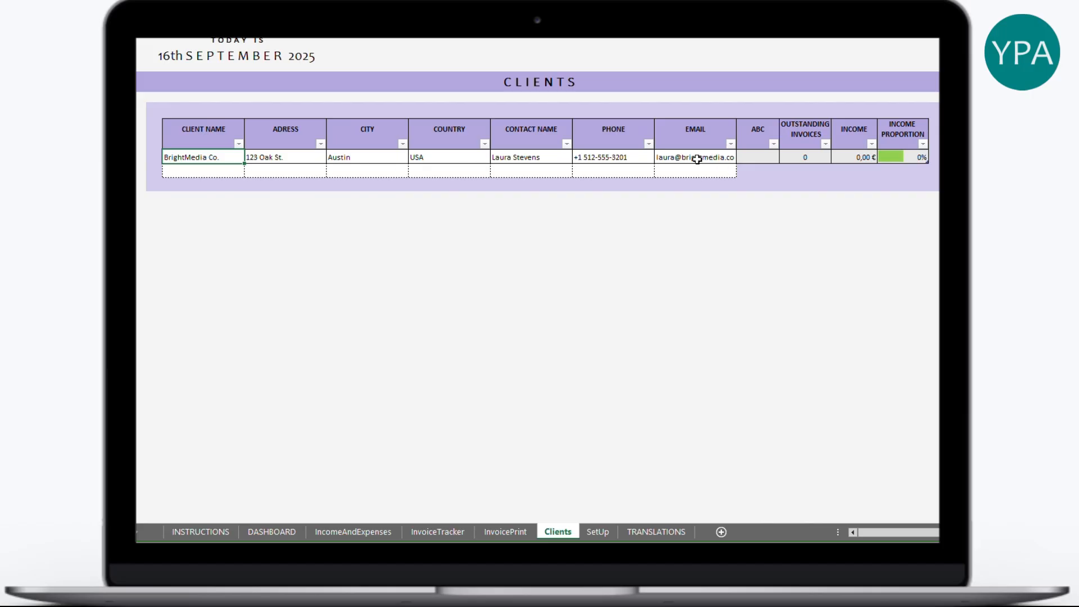
- Review the client's ABC rating, outstanding invoices, SetUp warning threshold and Income value
click(762, 156)
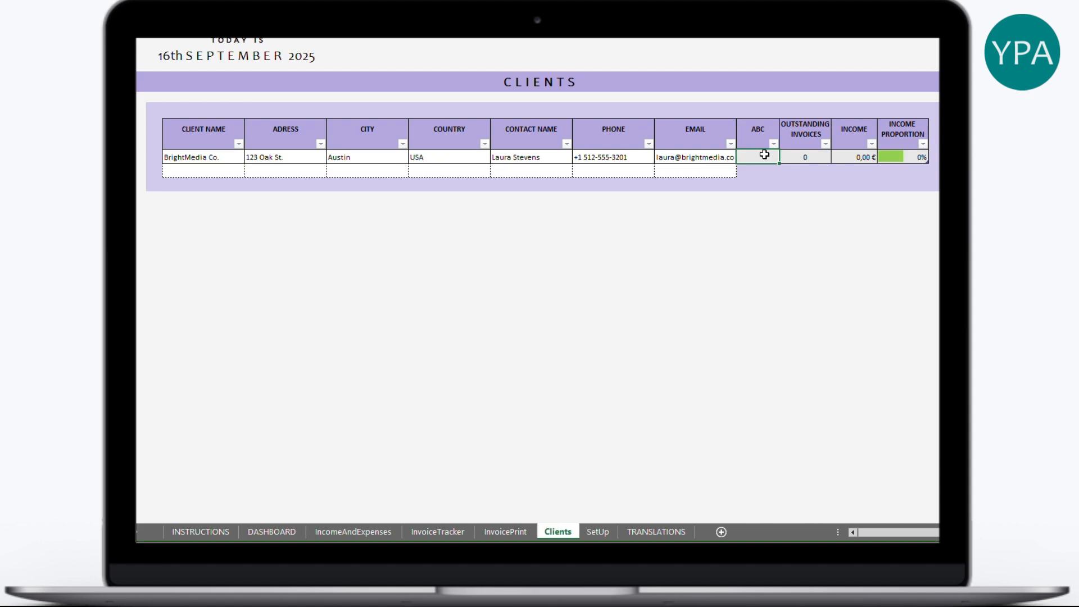
click(817, 157)
click(598, 532)
click(500, 216)
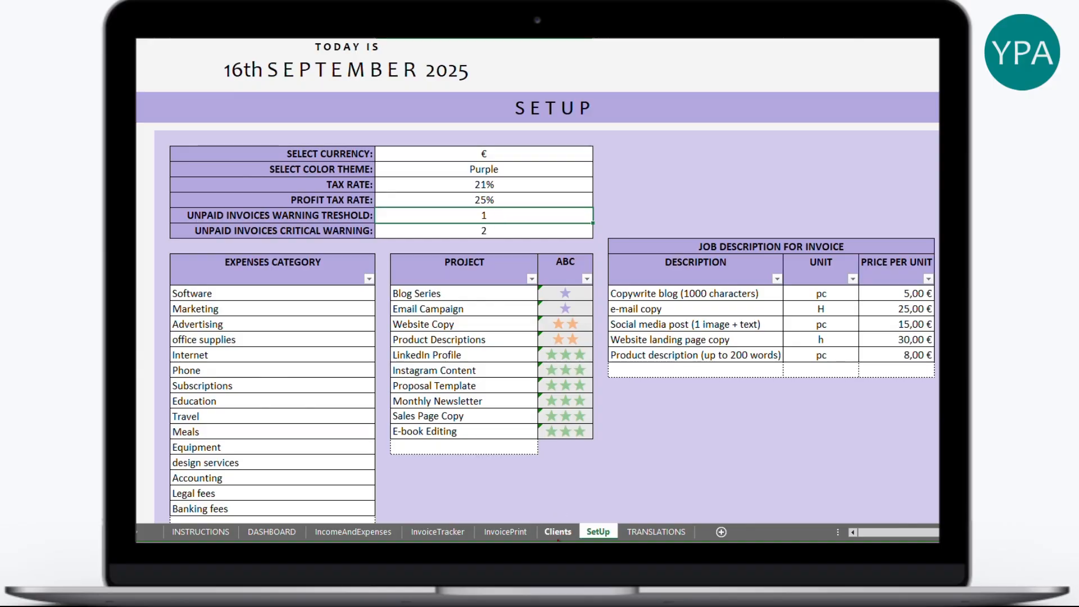
click(558, 532)
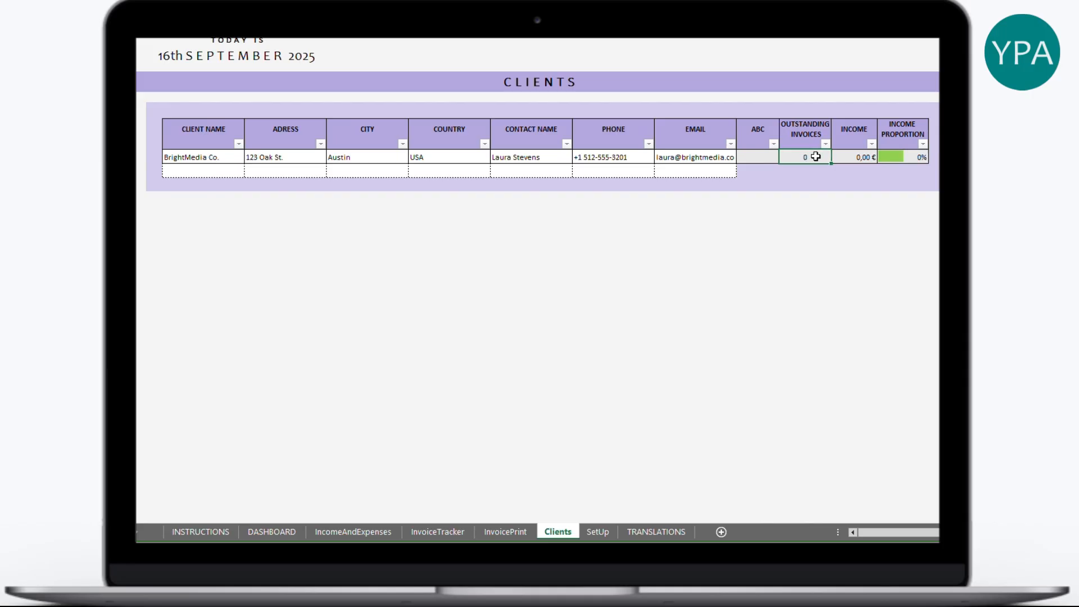
click(849, 158)
- Enter invoice date 16.09.2025 and invoice ID 12345, then check them in the invoice preview
click(909, 154)
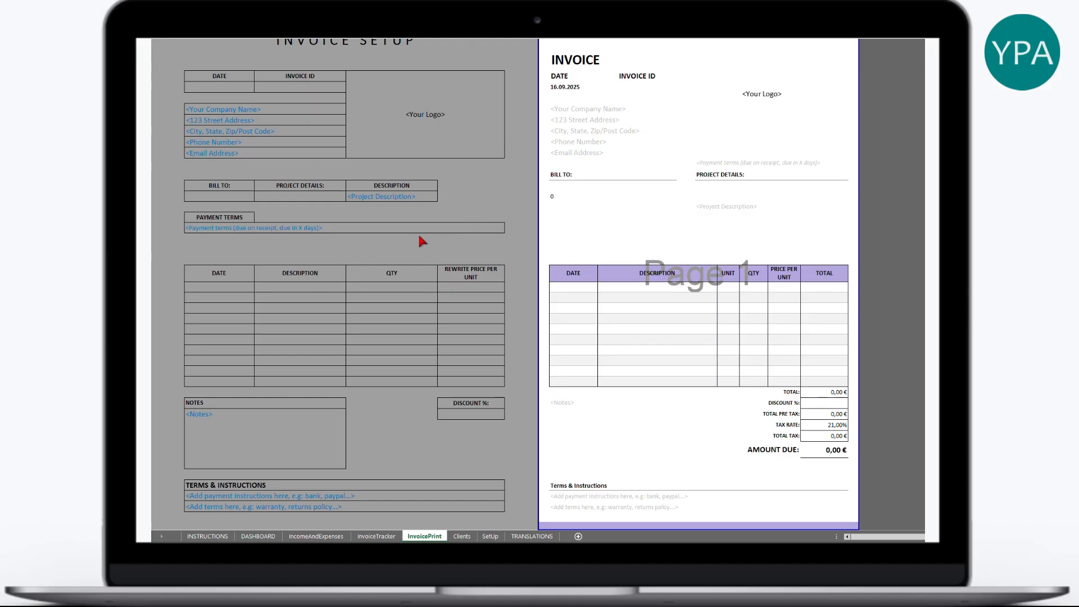
click(235, 85)
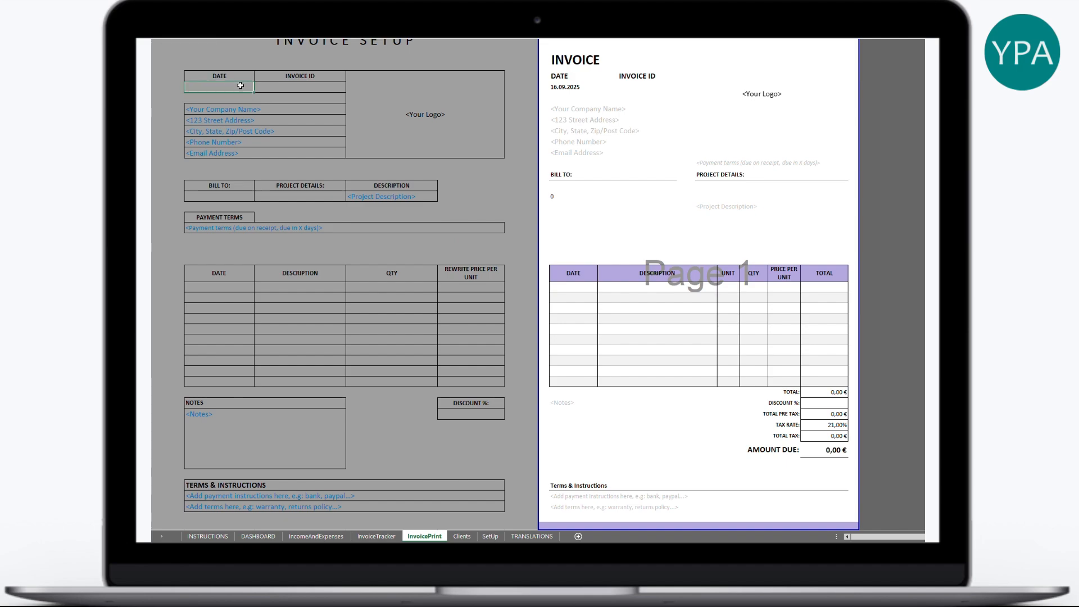
click(284, 86)
click(235, 87)
double_click(238, 87)
text(16.0)
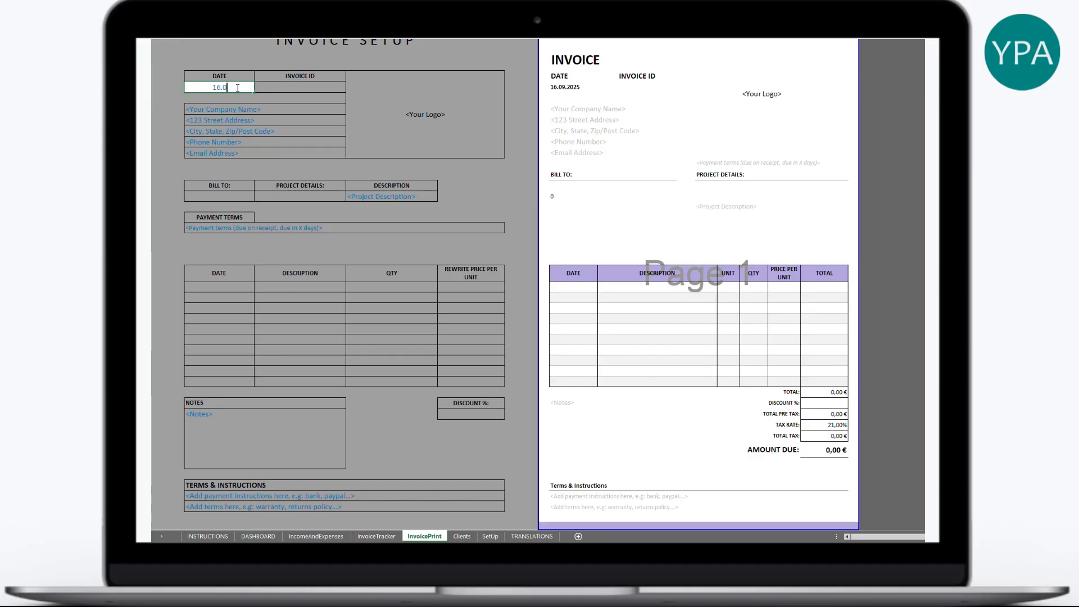
text(9.2025)
key(Tab)
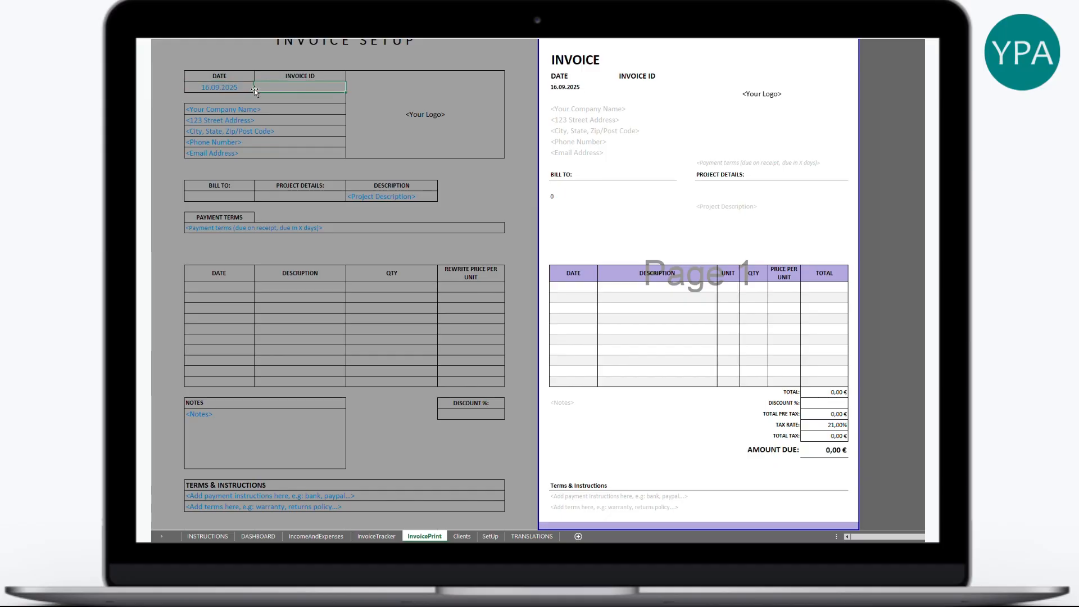
text(12345)
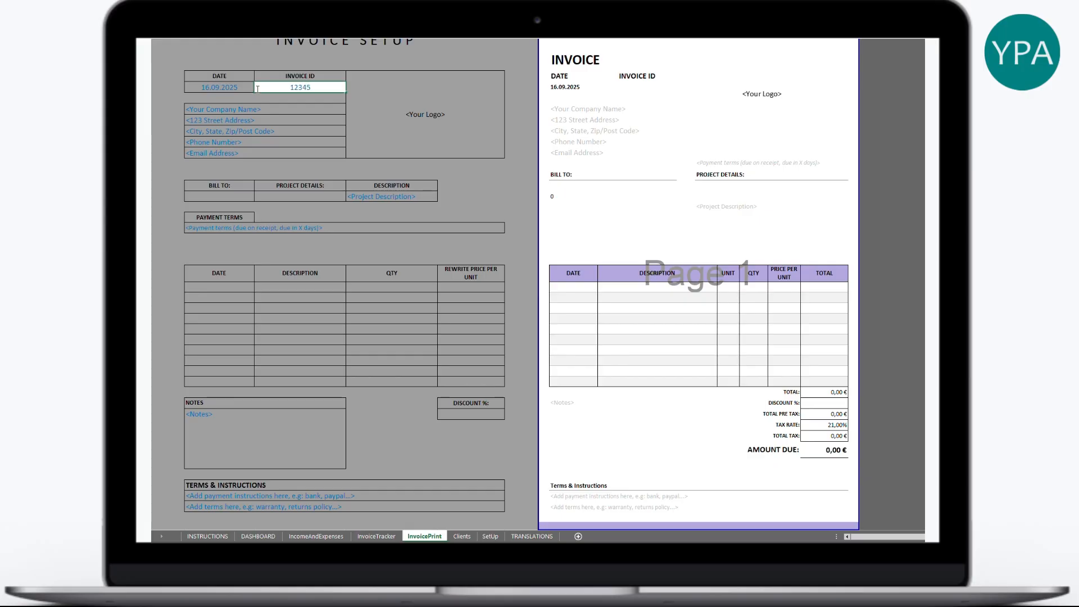
key(Return)
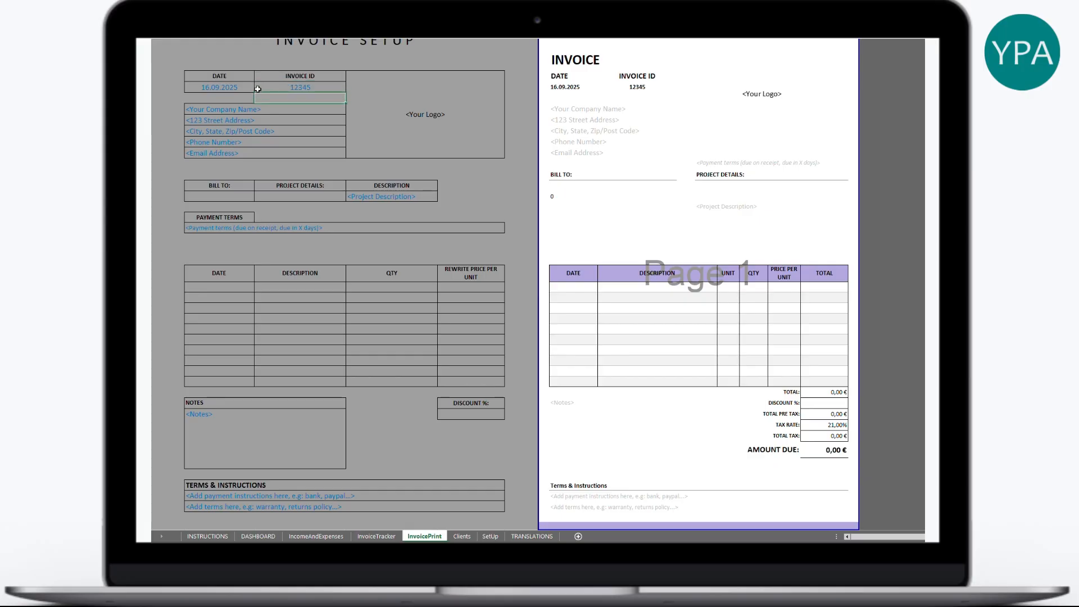
drag(631, 87, 581, 89)
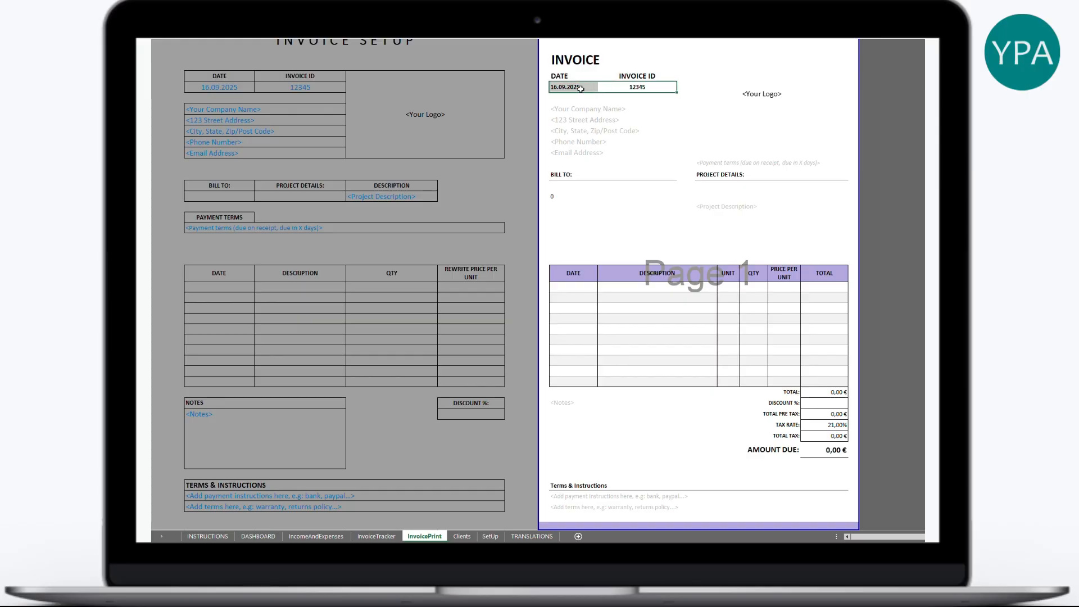
click(450, 124)
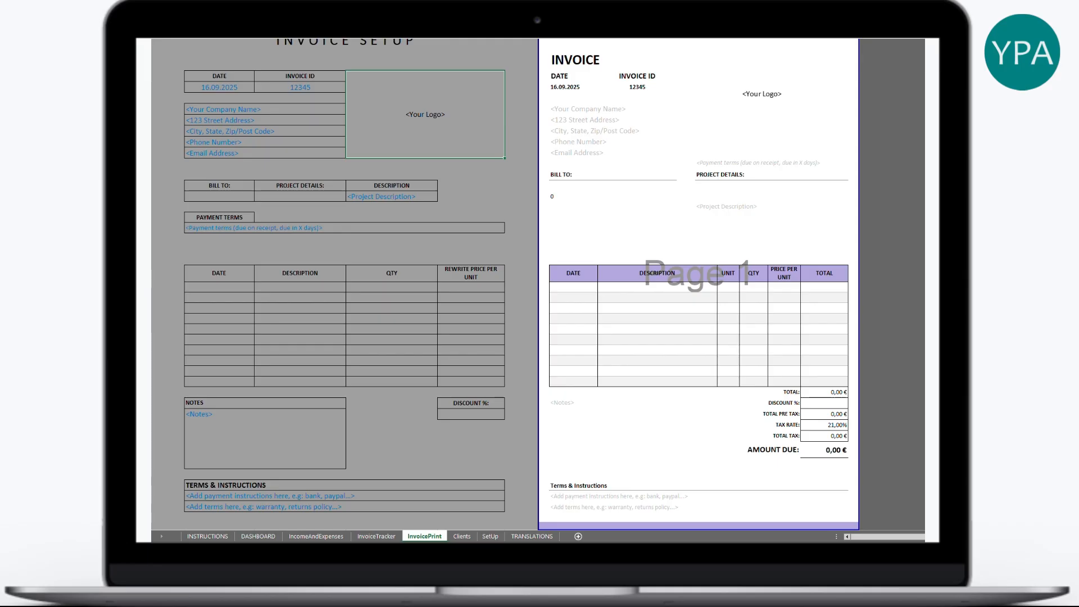
- Unprotect the invoice sheet with its password and paste the devil emoji, enlarged to fill the logo area
key(alt+r)
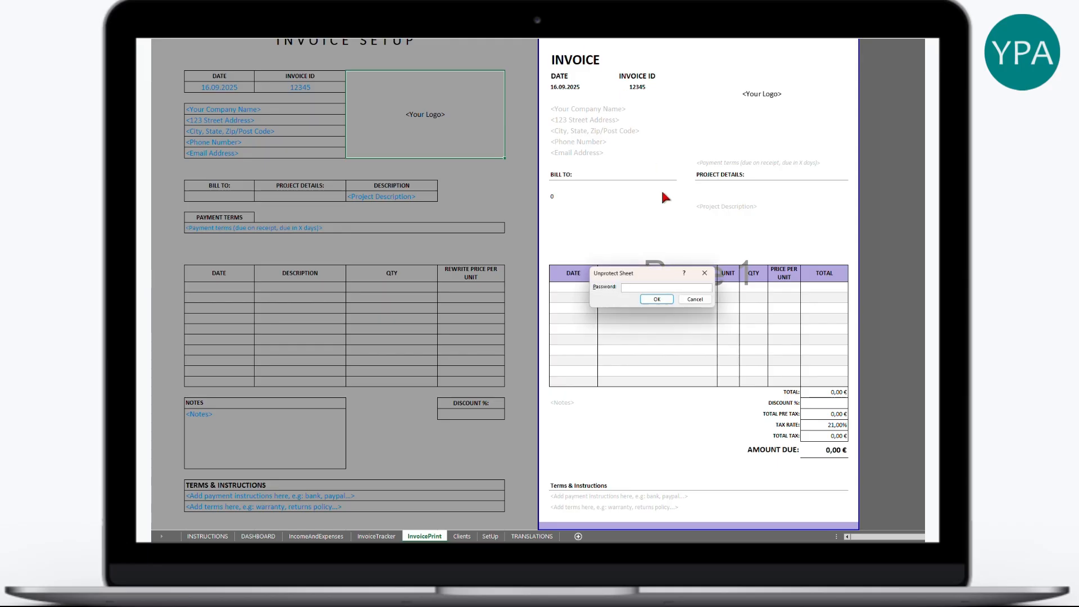
key(Return)
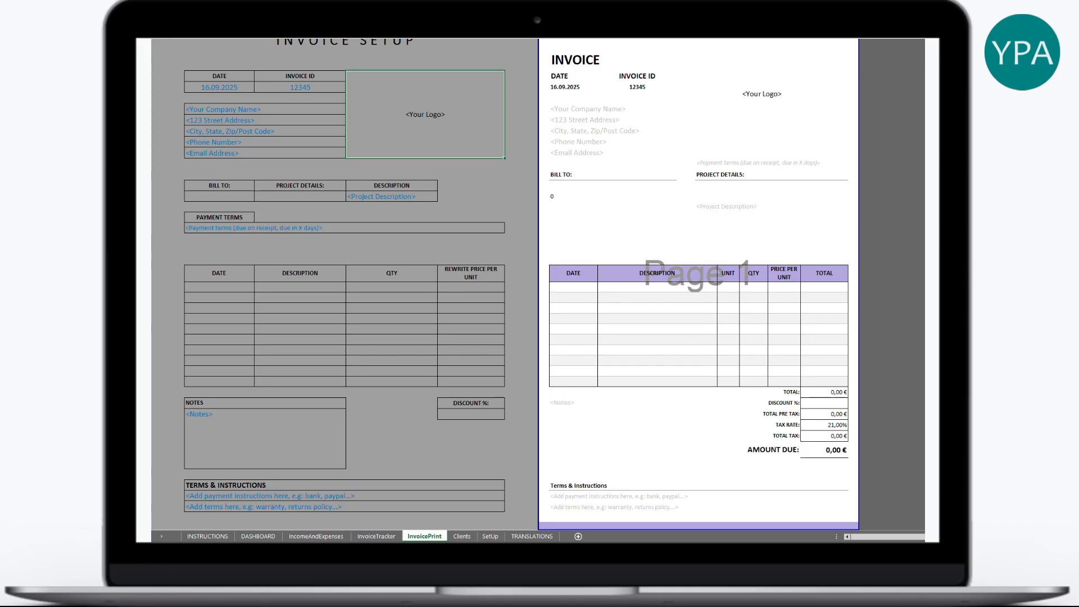
key(ctrl+v)
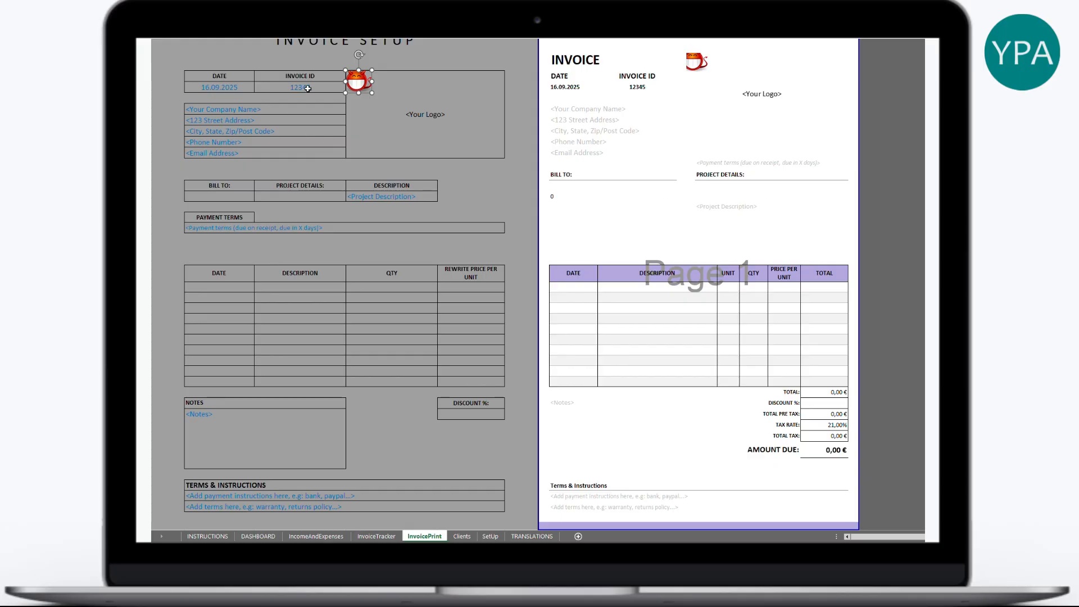
drag(372, 93, 445, 153)
drag(401, 120, 427, 123)
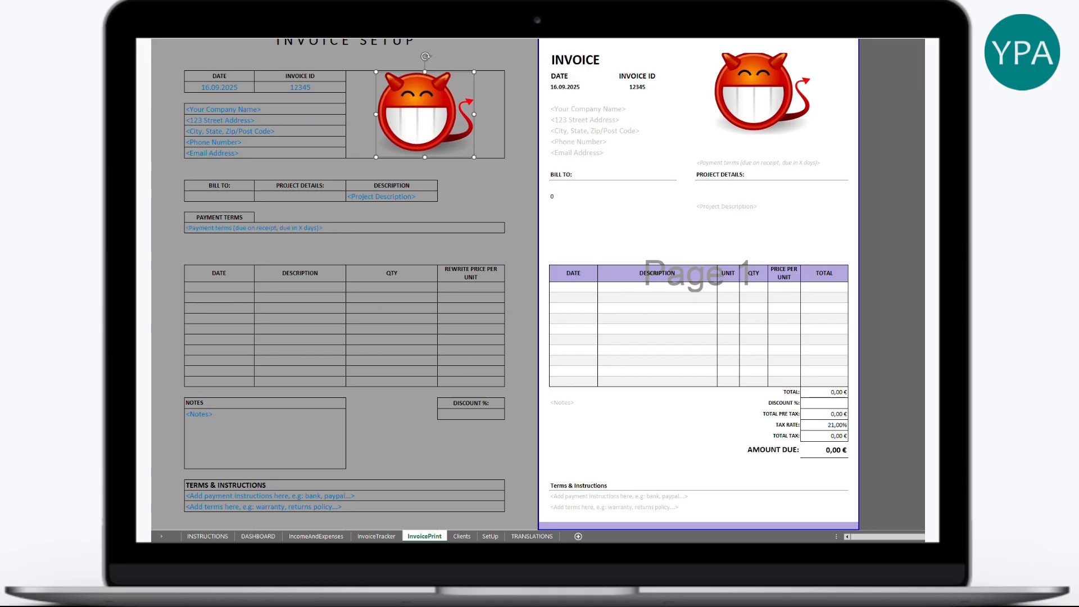
- Protect the invoice sheet again with a password
key(alt+r)
key(Return)
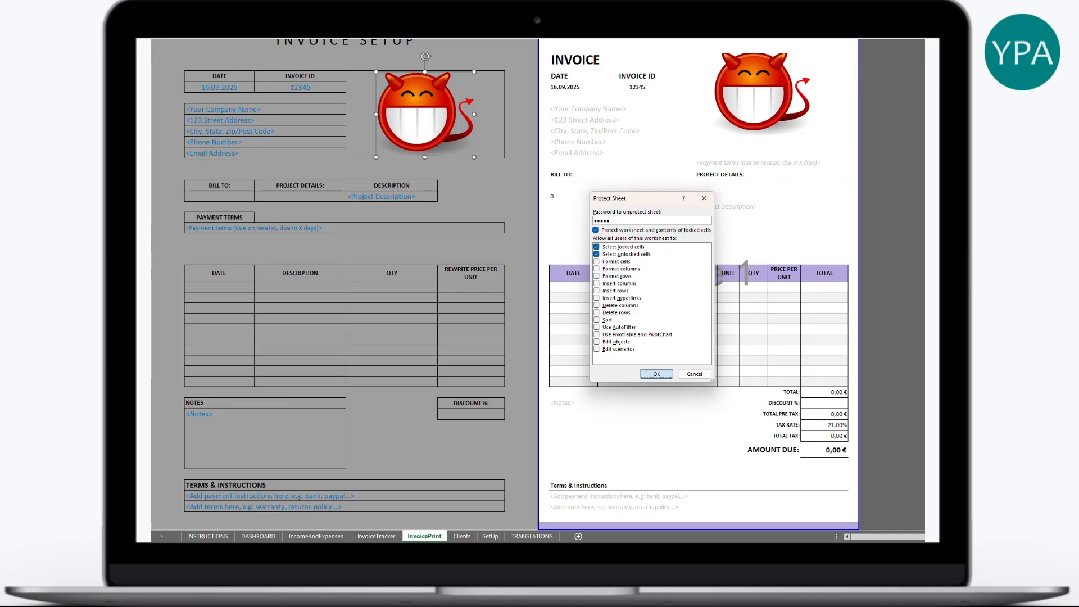
key(Return)
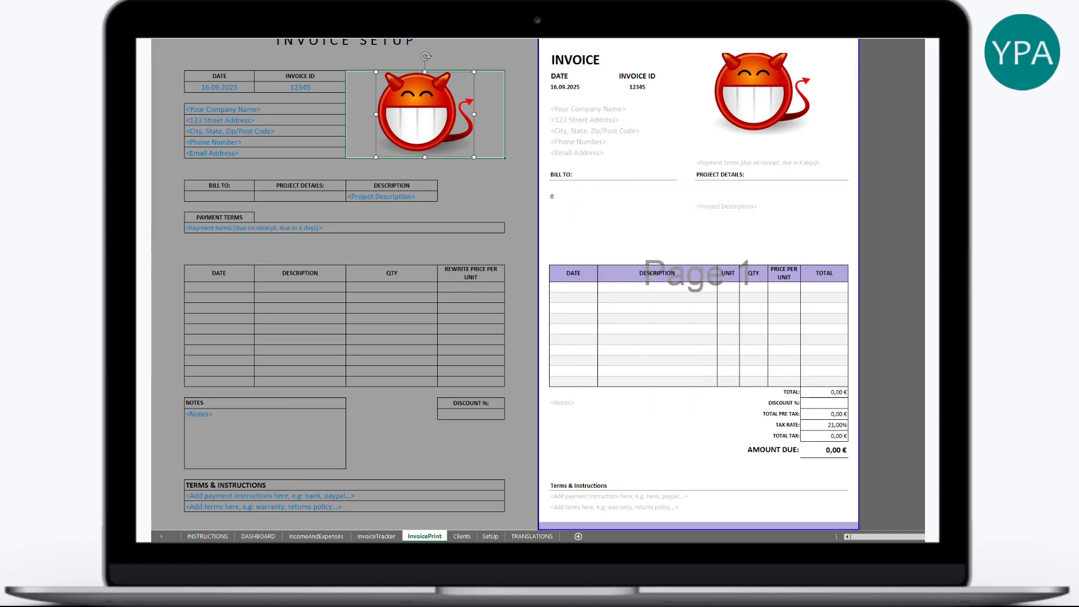
- Fill the company lines with 'My company', 'My addres' and 'zzz zzz'
click(462, 175)
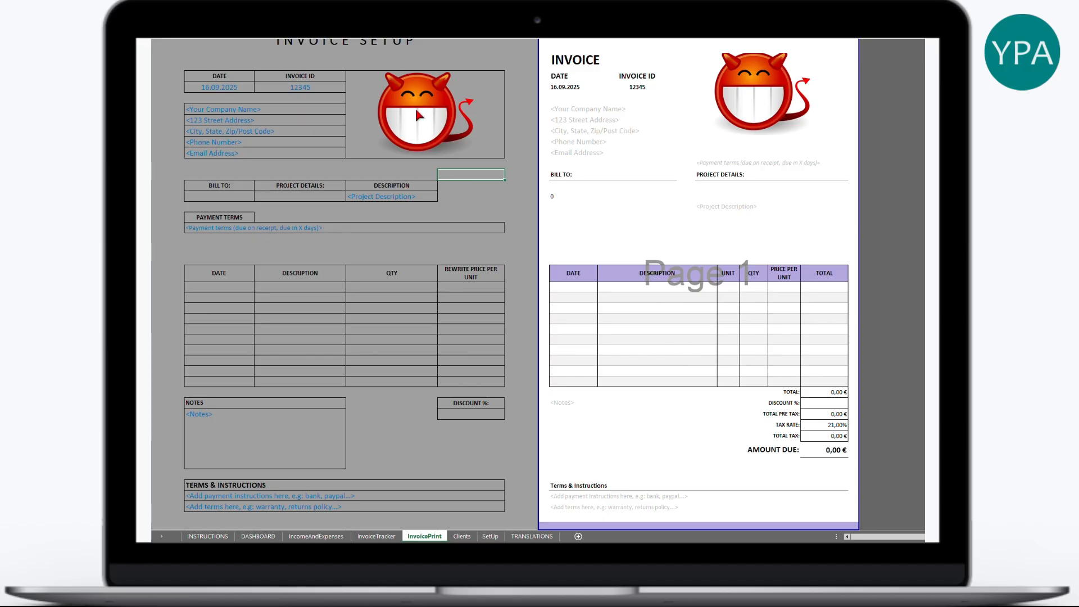
double_click(293, 112)
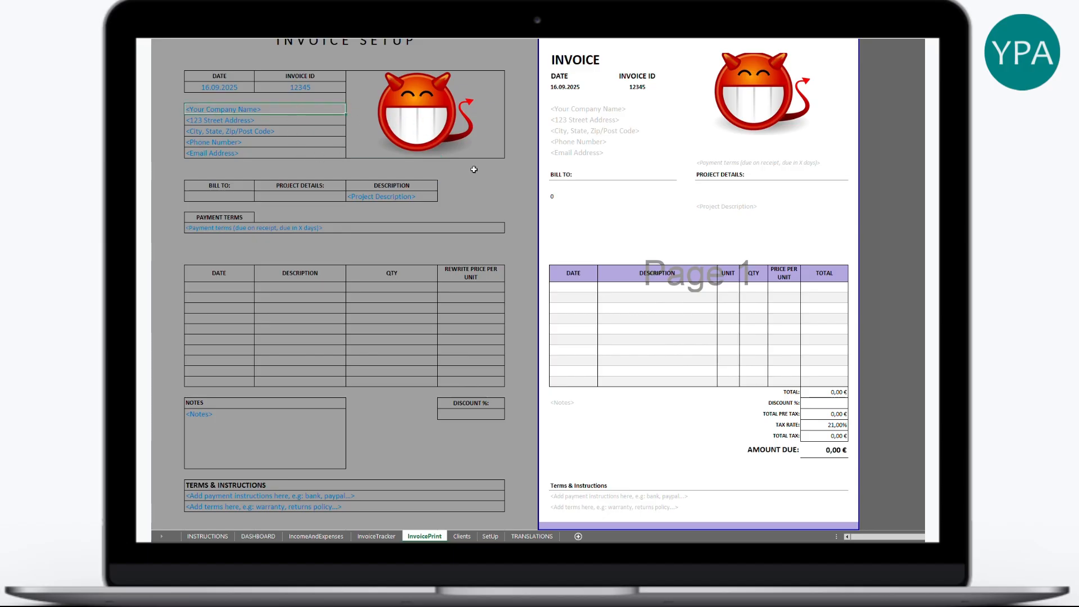
key(shift+Home)
text(My company)
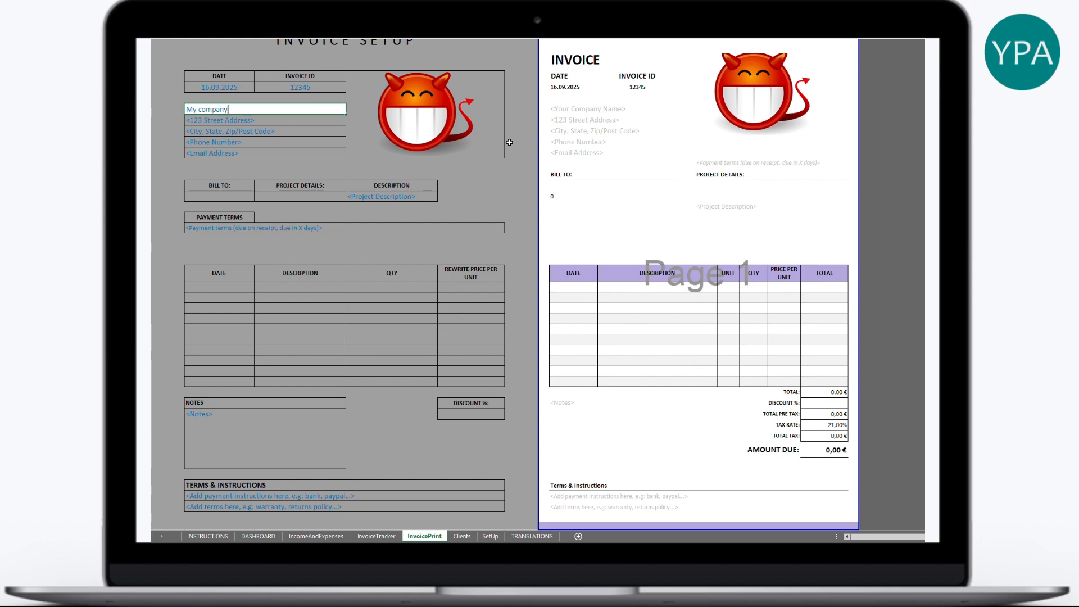
key(Return)
text(My ad)
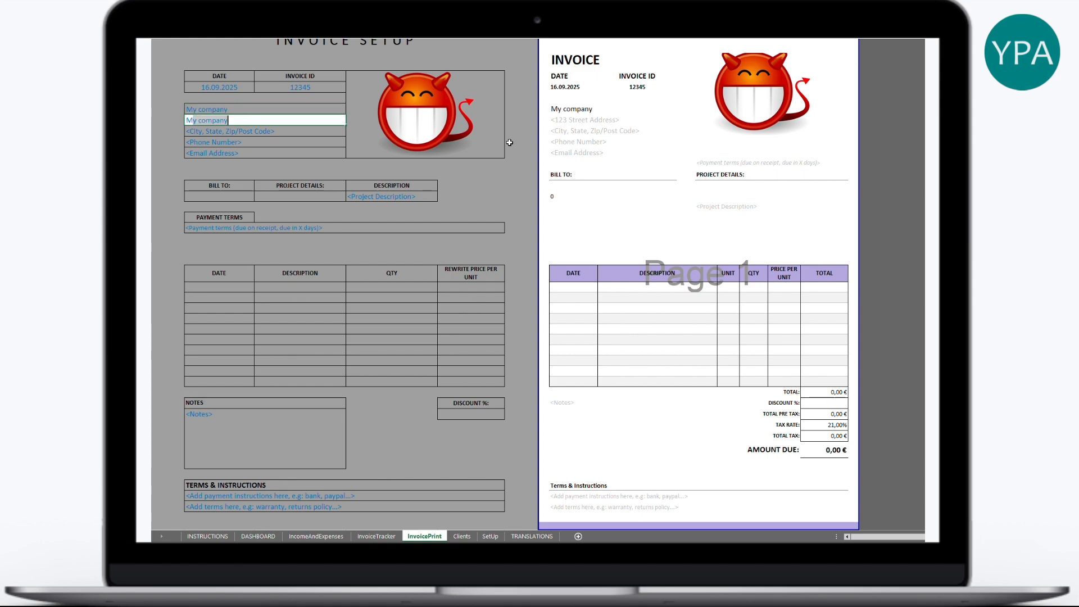
text(dress)
key(Return)
text(zzz )
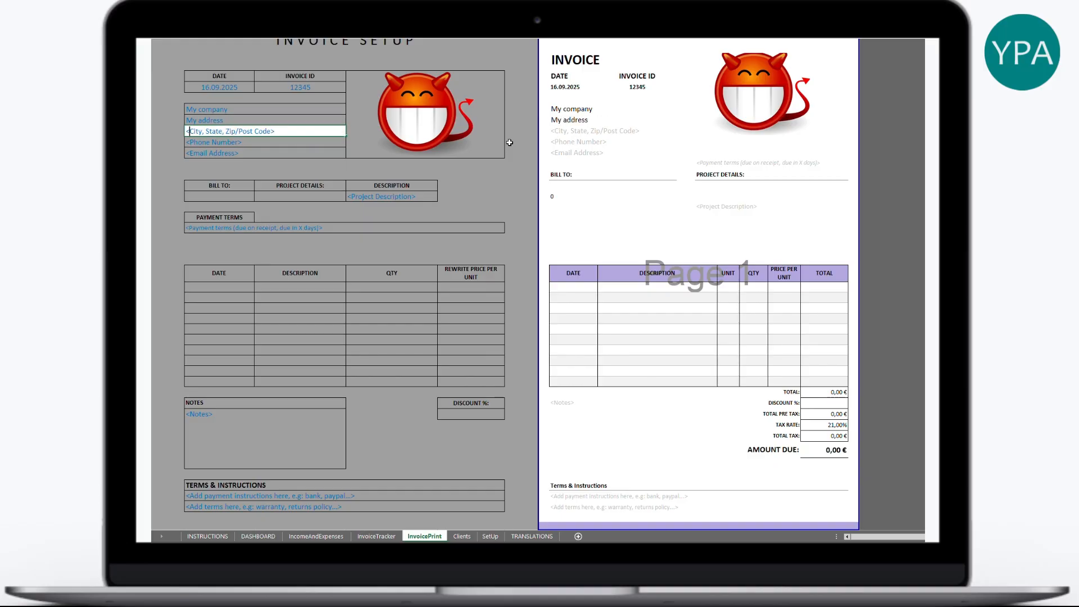
text(zzz)
key(Return)
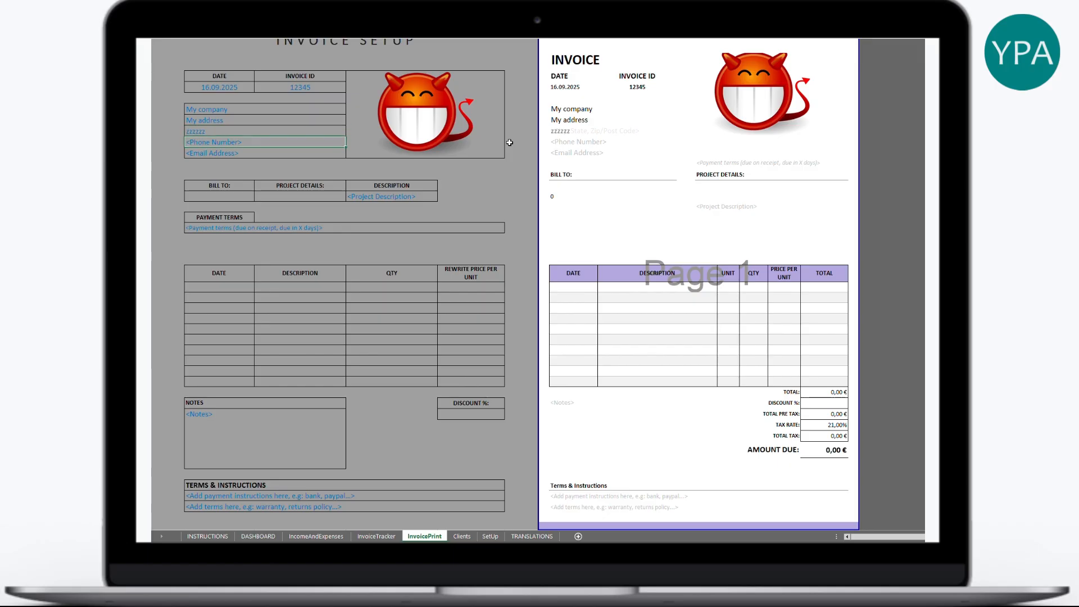
- Clear the phone number placeholder and enter rrrr as the email address
key(BackSpace)
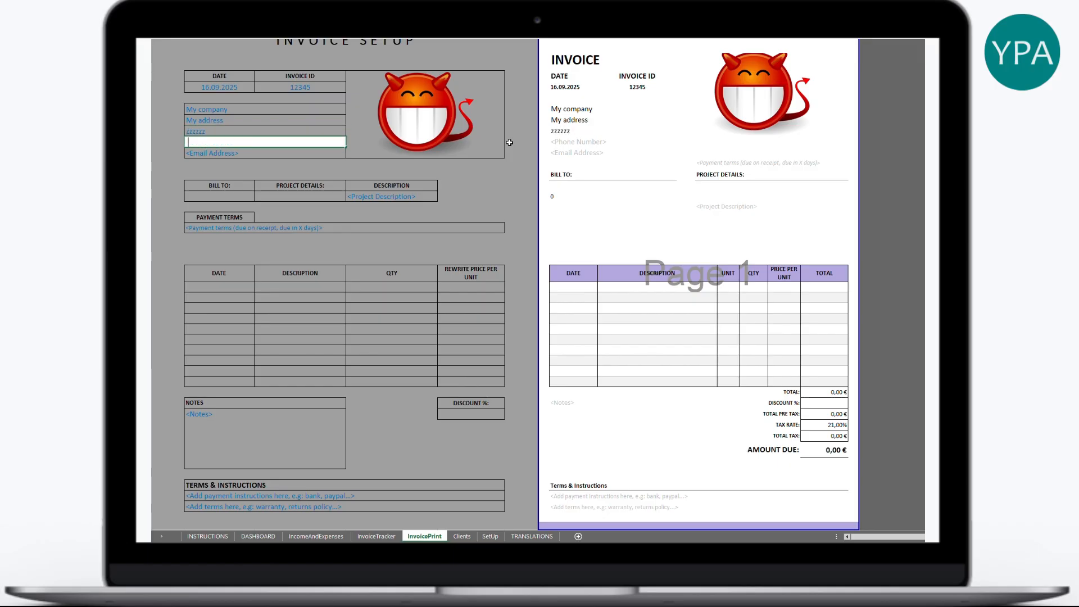
key(Return)
click(574, 143)
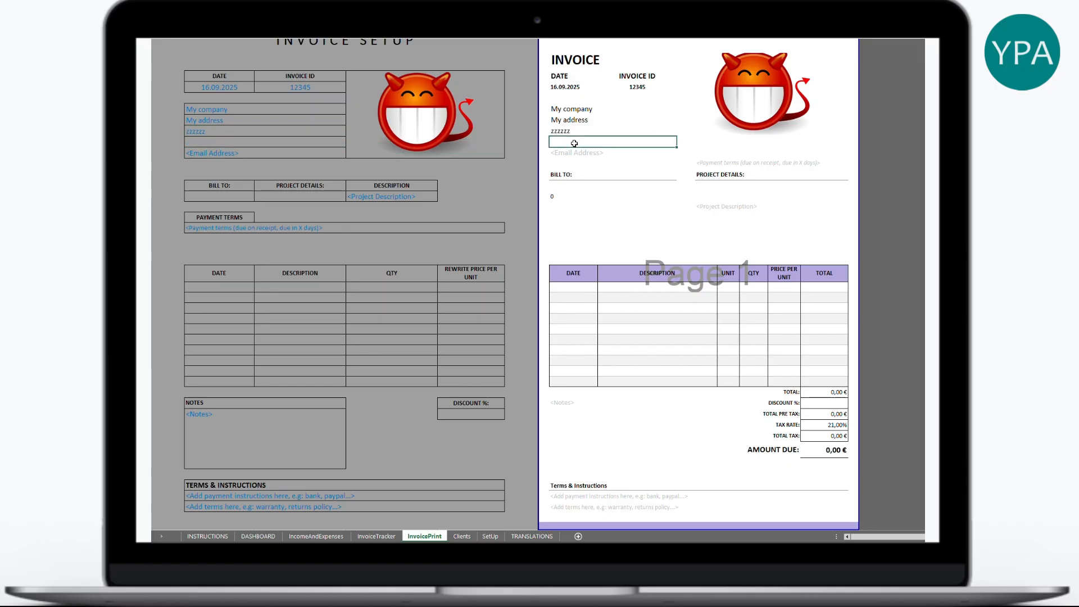
double_click(247, 154)
text(rrrr)
click(500, 166)
click(586, 155)
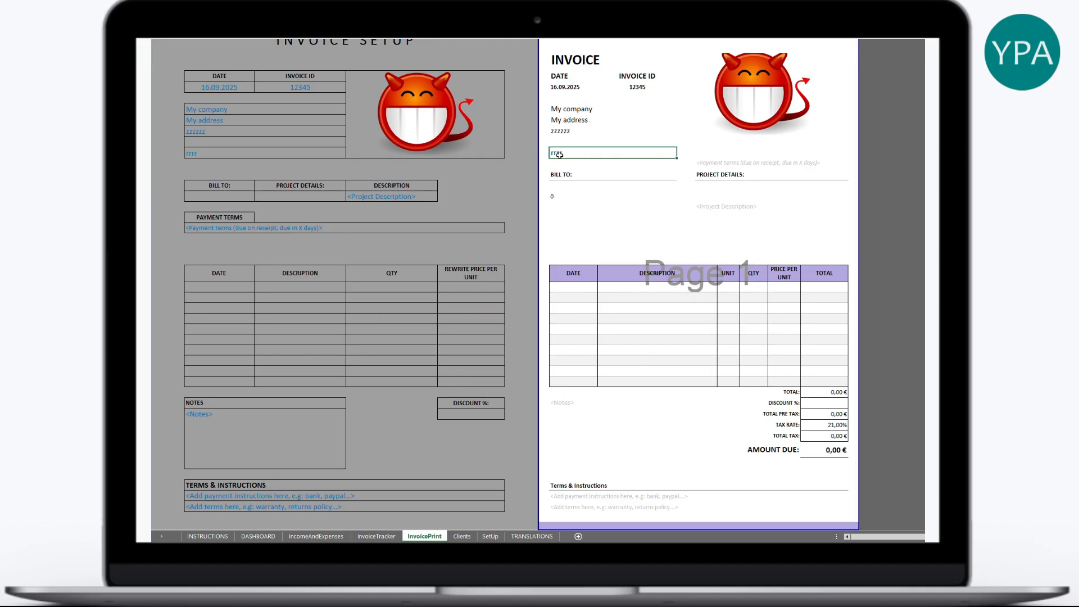
- Bill the invoice to Luna Marketing and choose LinkedIn Profile as the project
click(219, 196)
click(258, 197)
click(229, 226)
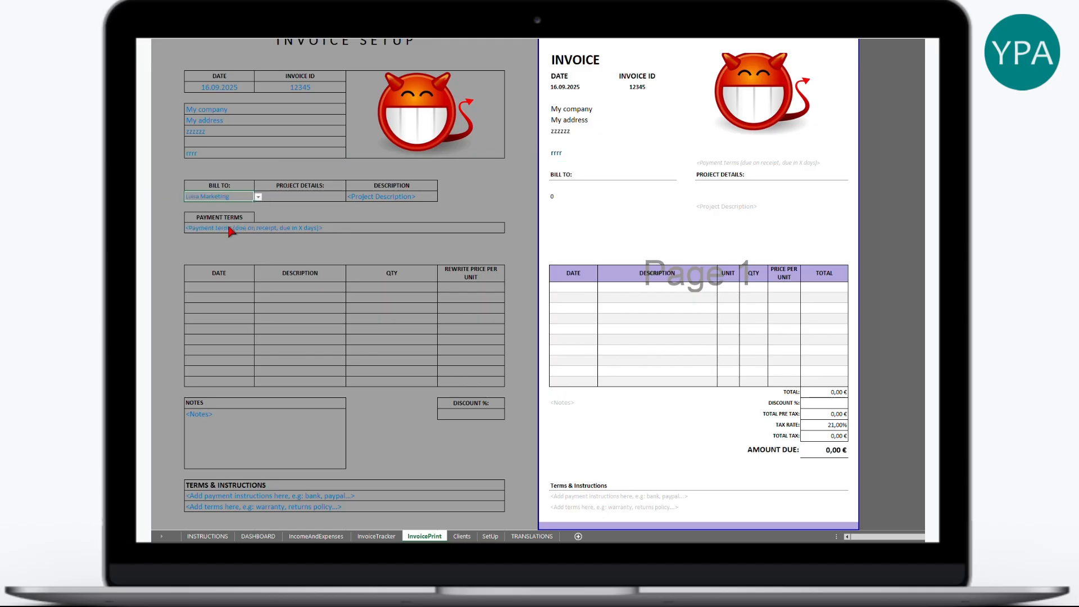
click(574, 208)
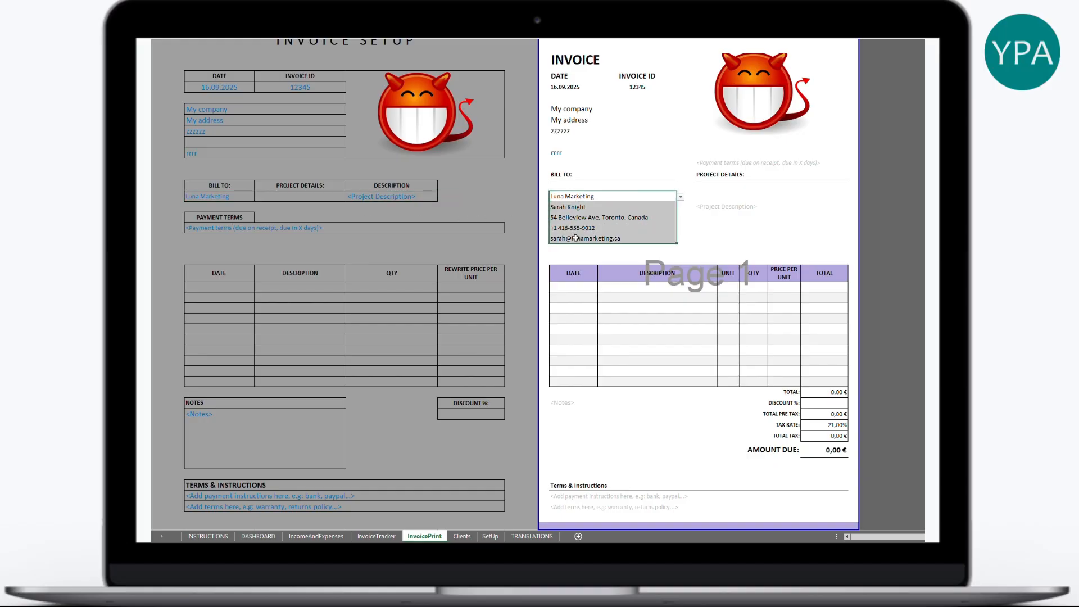
click(296, 197)
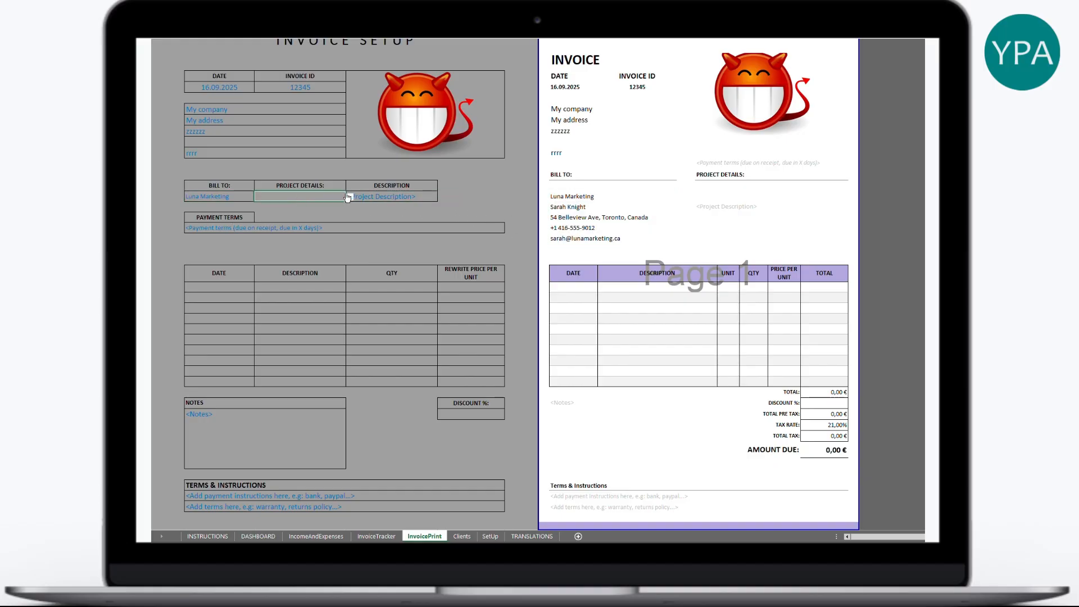
click(349, 196)
click(308, 240)
- Enter a test project description, then clear the field again
click(411, 199)
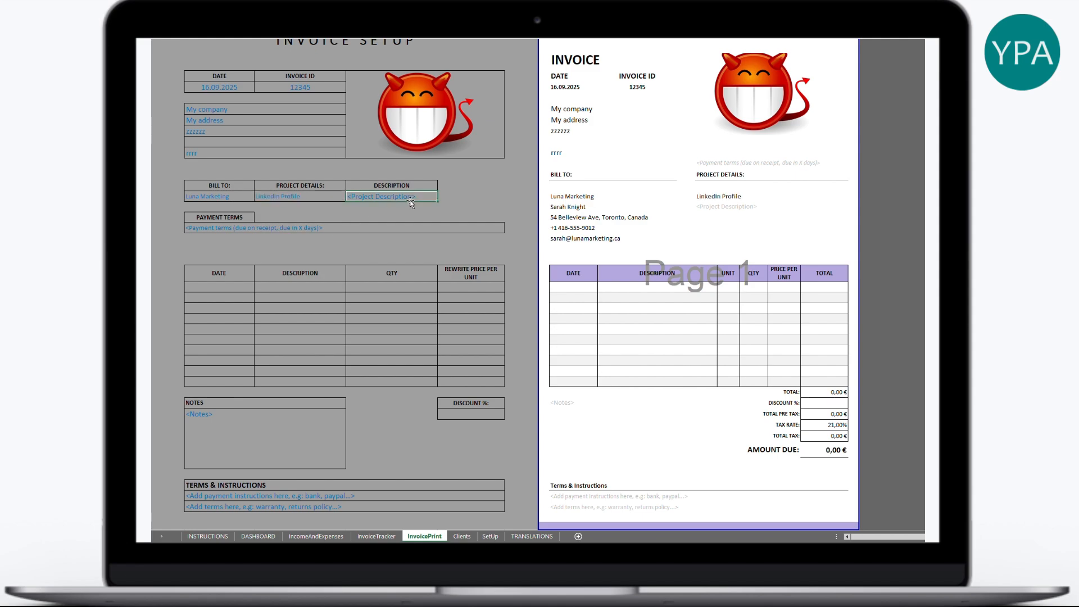
text(dsfsfsg)
key(Return)
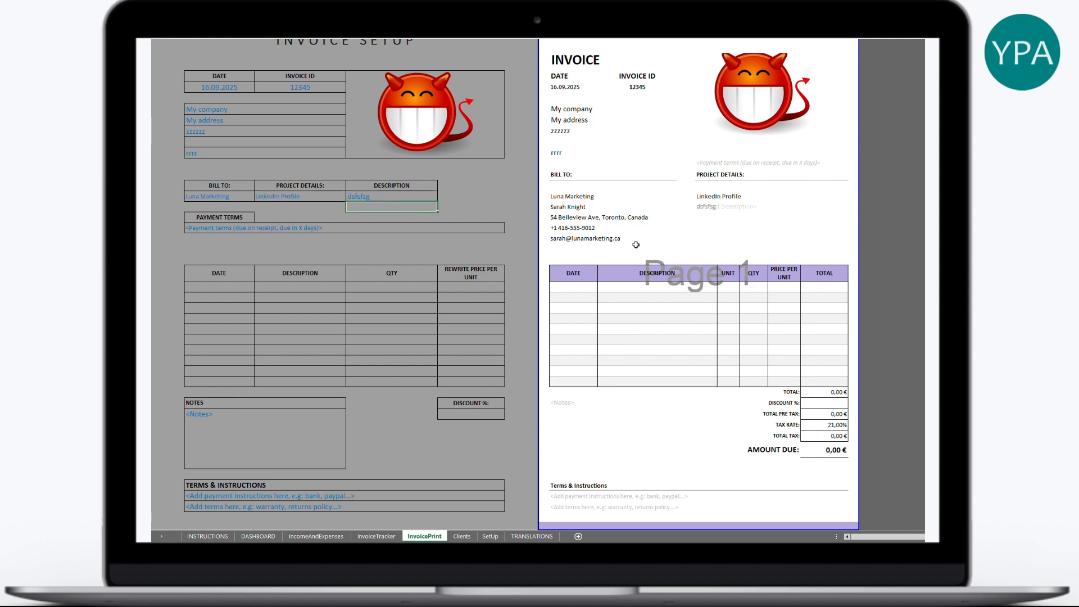
click(392, 197)
key(Delete)
click(462, 205)
- Set the payment terms to 'pay in 5 days', replacing a test entry
click(224, 226)
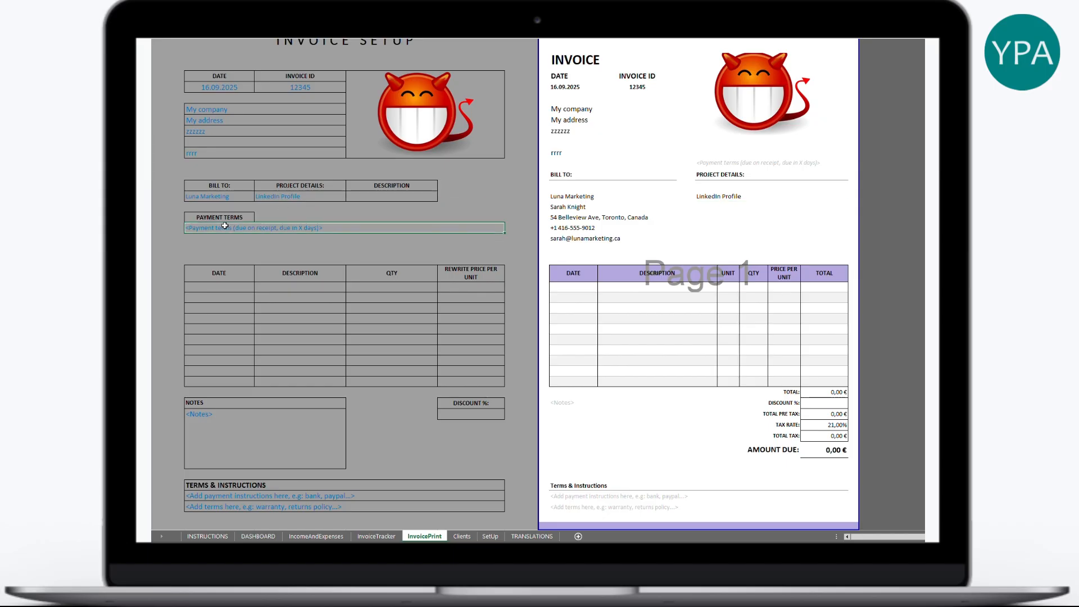
text(ggggg)
key(Return)
click(710, 165)
click(360, 227)
text(pay )
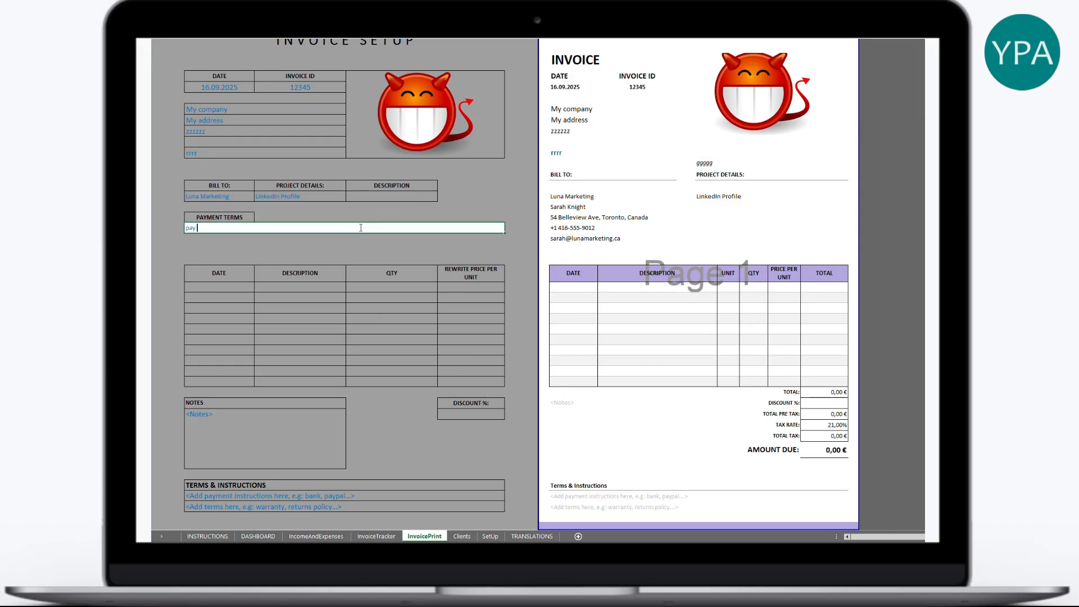
text(in 5 days)
key(Return)
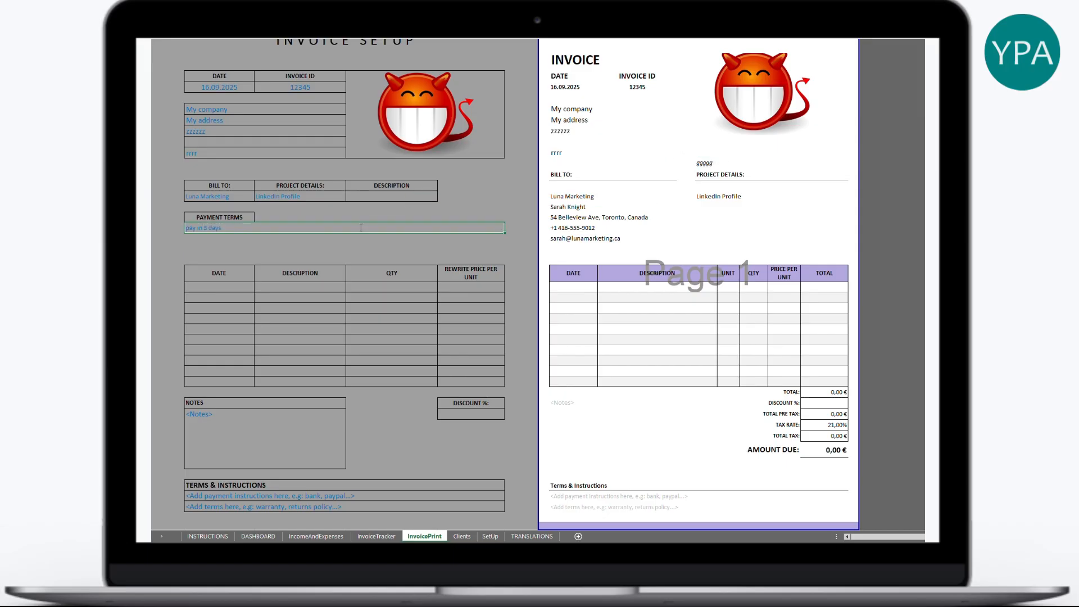
click(719, 164)
- Date the first invoice line 16.09.2025 and choose Social media post (1 image + text)
click(219, 288)
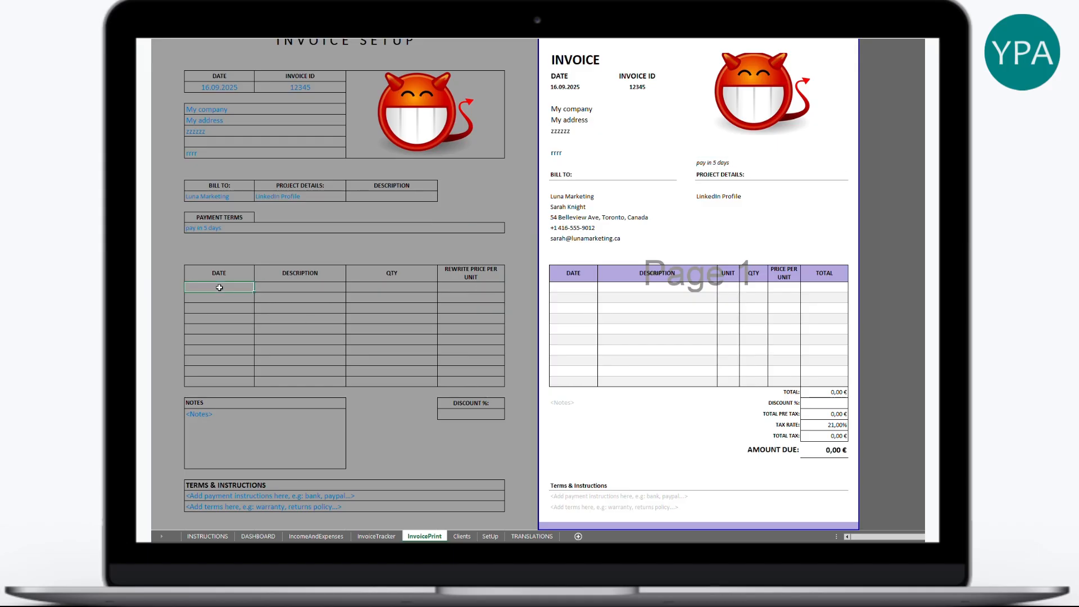
double_click(247, 288)
text(16)
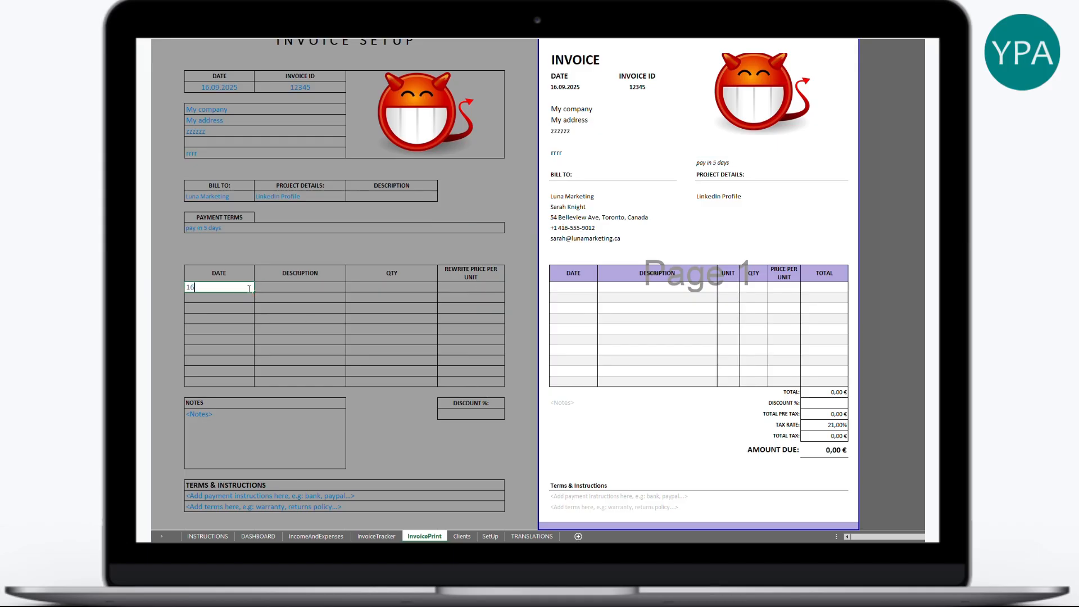
text(.09.202)
key(Tab)
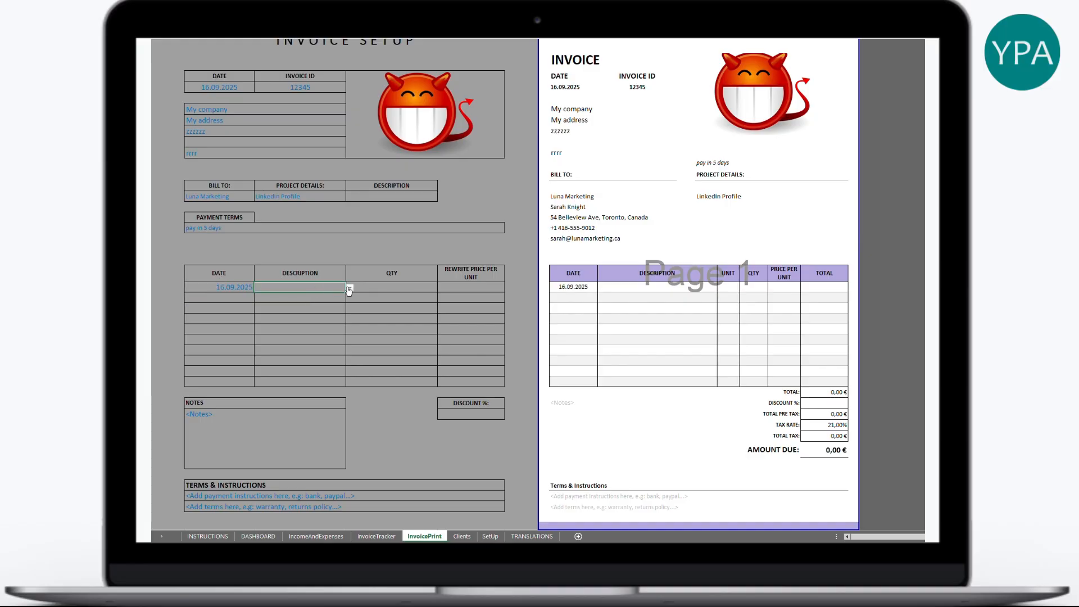
click(349, 289)
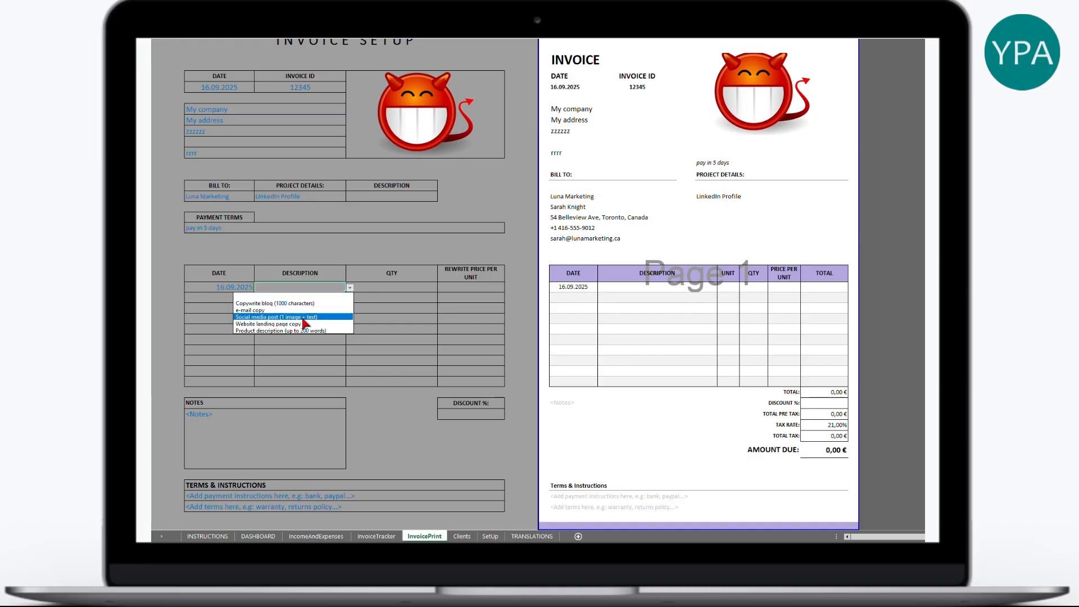
click(284, 317)
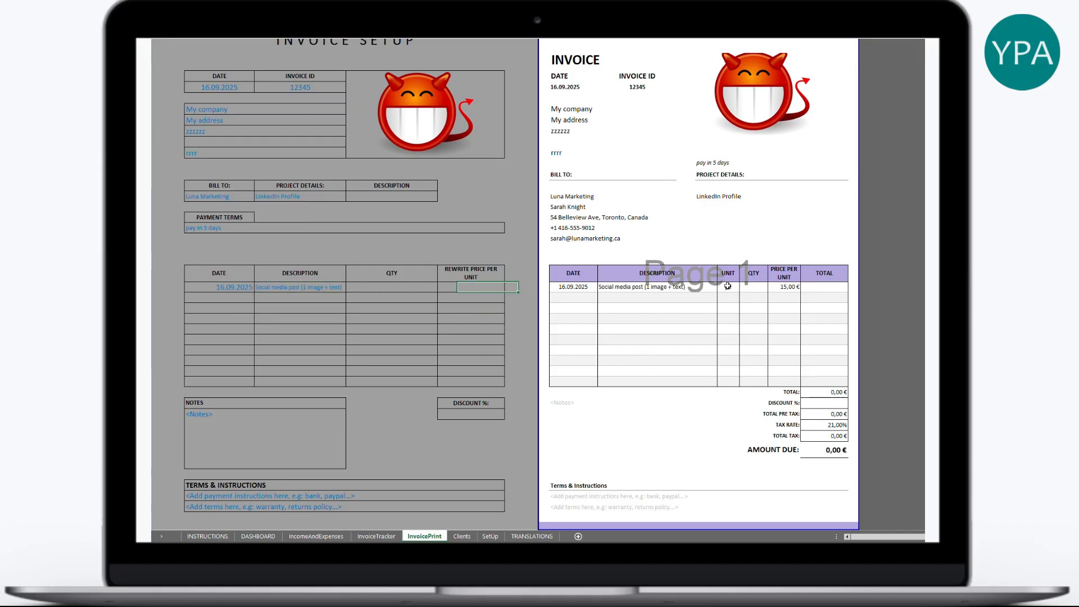
click(785, 287)
- Set the line's quantity to 1 and rewrite its unit price to 60
click(422, 289)
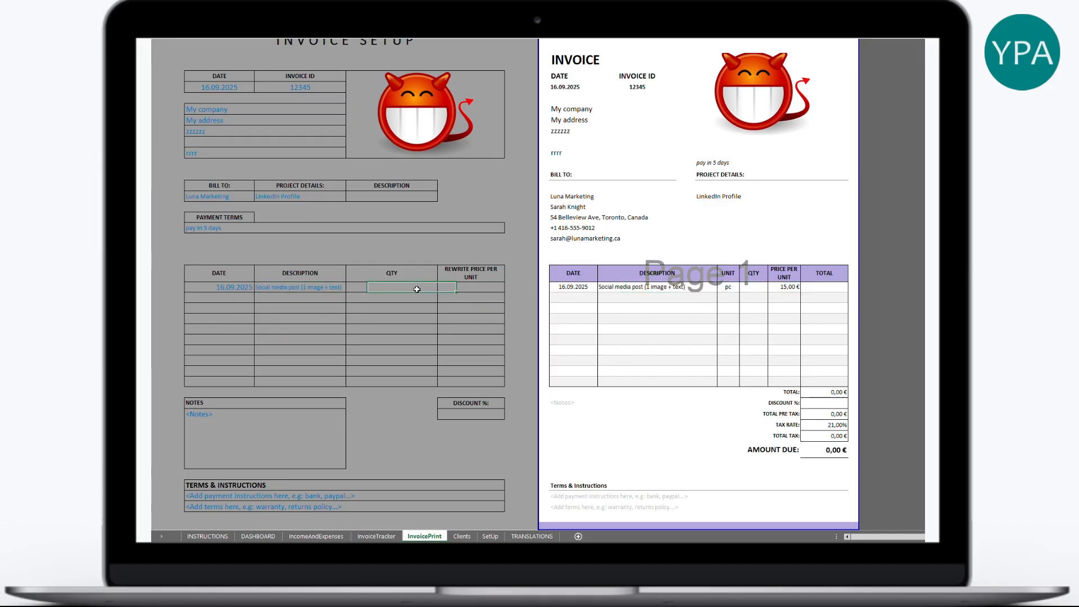
text(1)
key(Return)
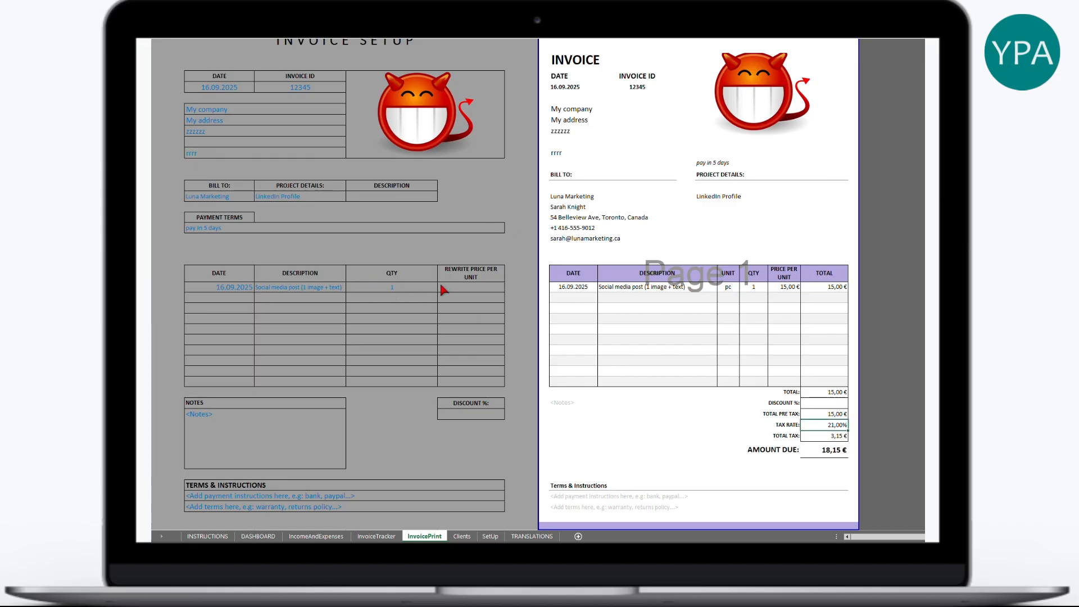
click(482, 287)
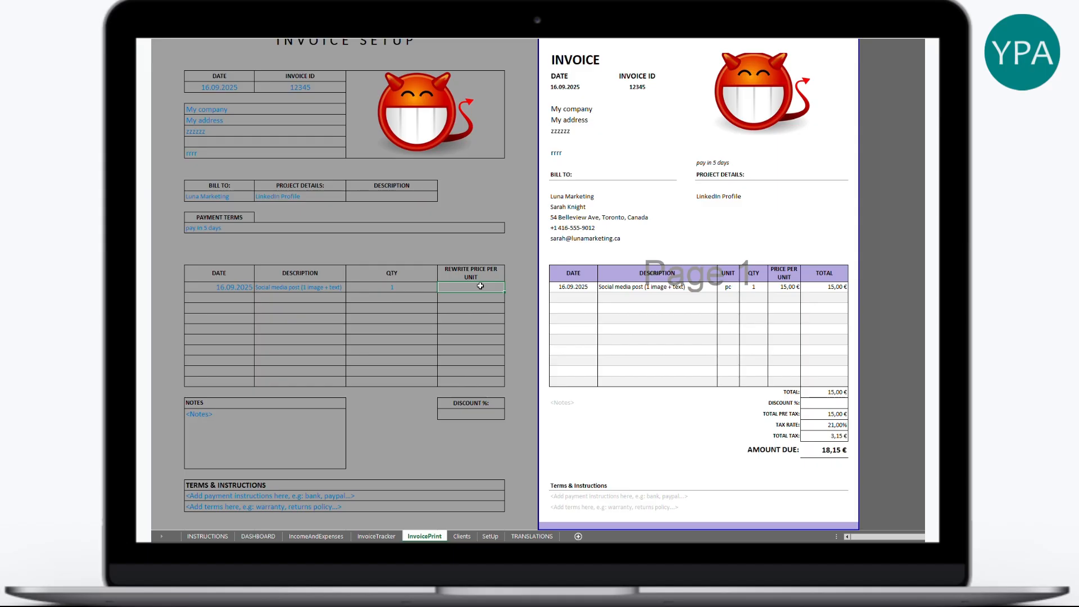
text(60)
key(Return)
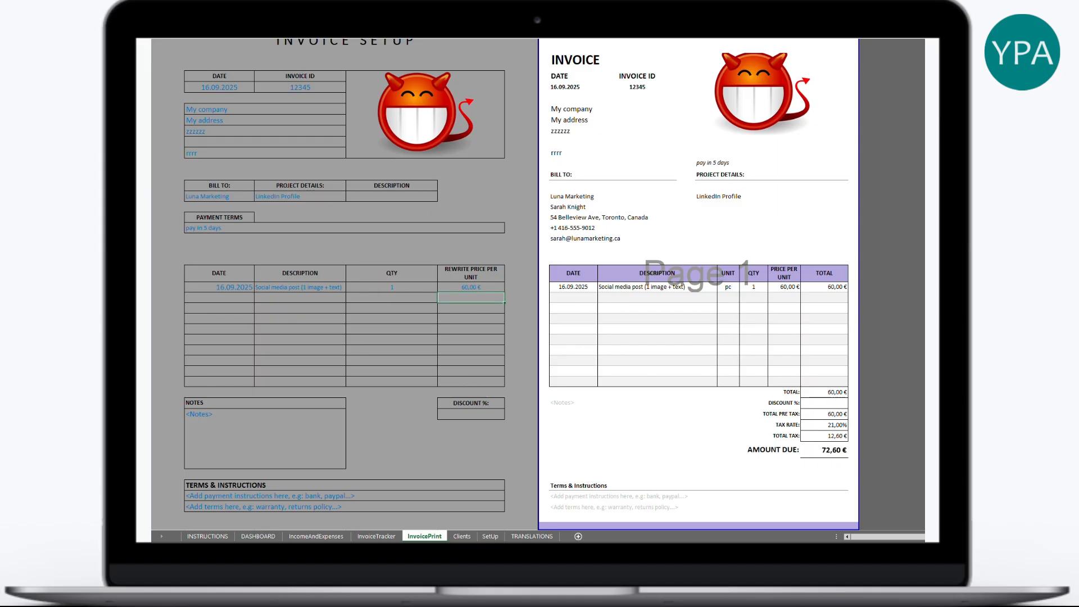
- Type a test note in the invoice notes box, then clear it
click(230, 305)
click(238, 430)
text(8888)
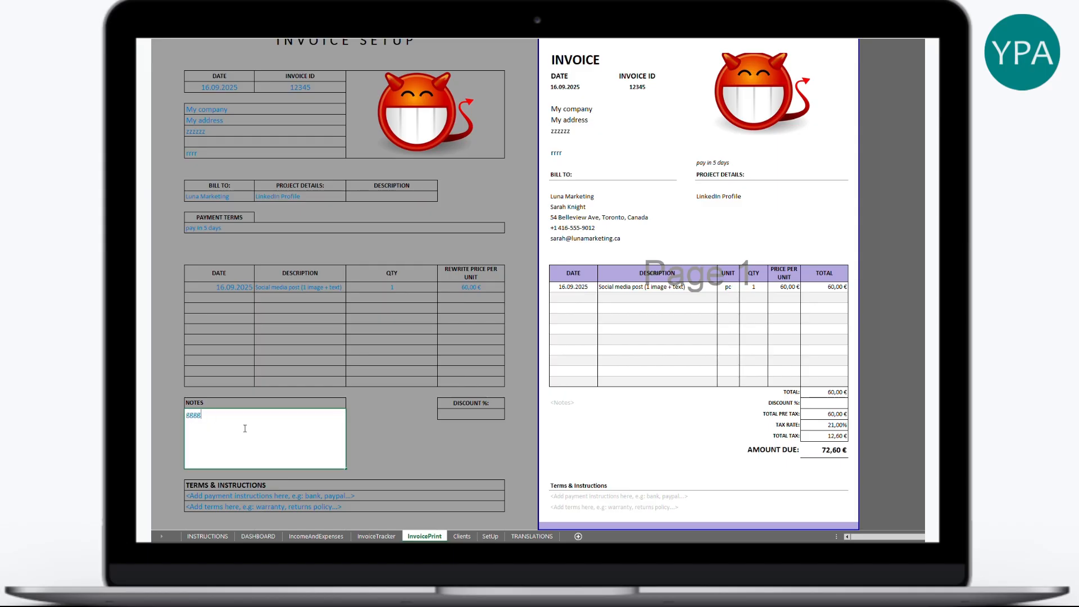
key(Return)
click(560, 405)
click(216, 420)
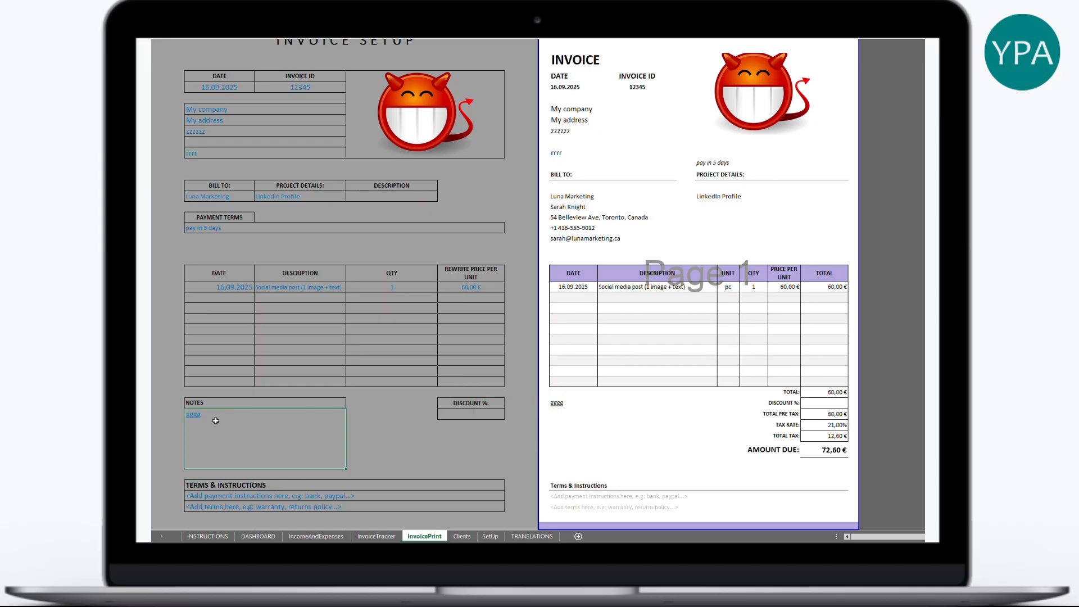
key(BackSpace)
click(359, 422)
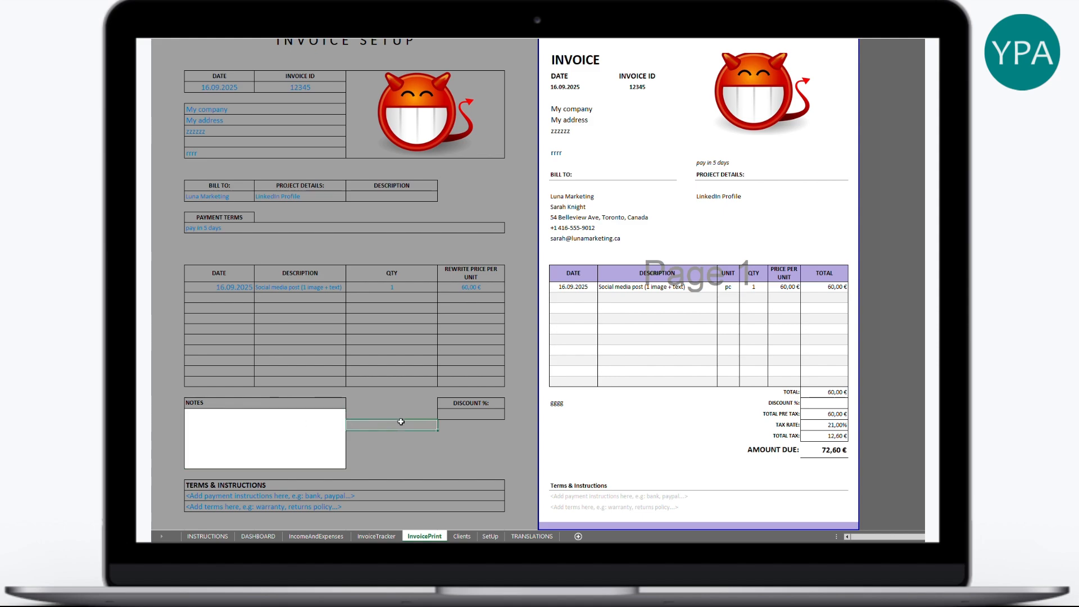
- Apply a 10% discount to the invoice after first trying 50%
click(485, 415)
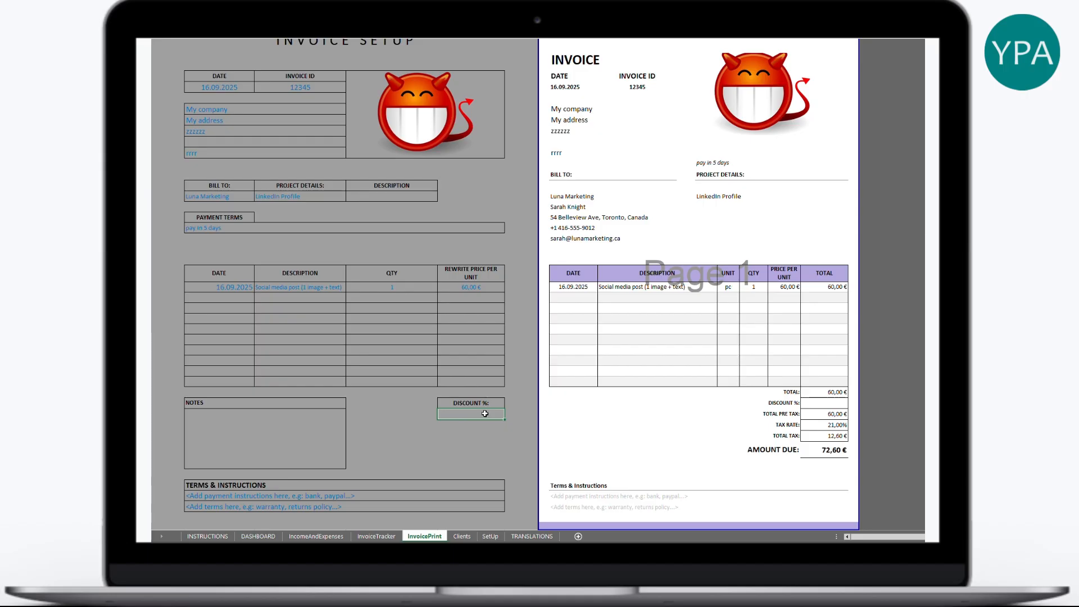
text(50)
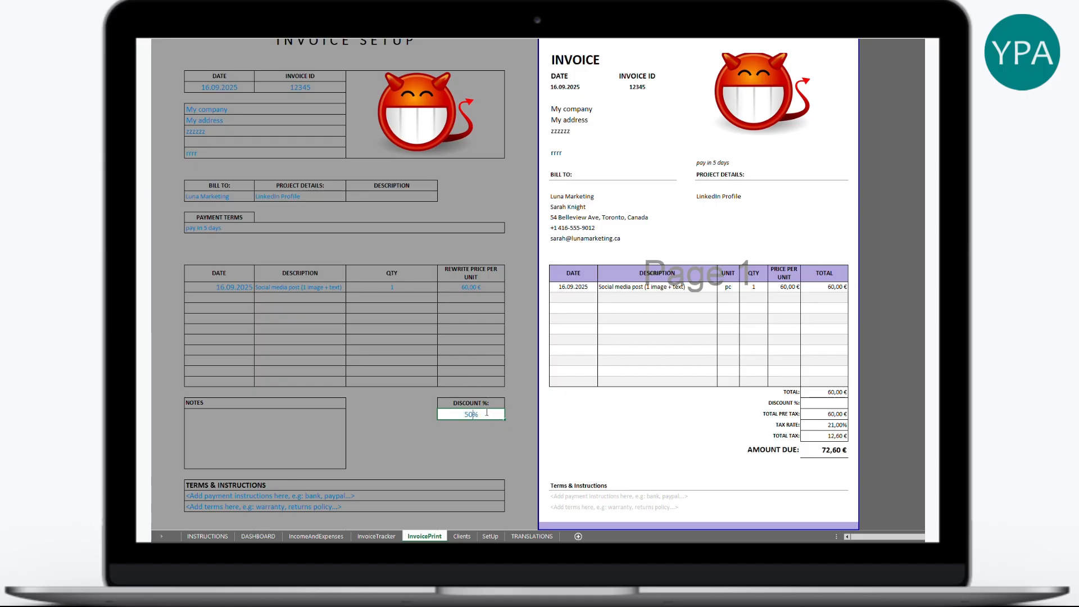
key(Return)
click(826, 392)
drag(826, 399, 830, 450)
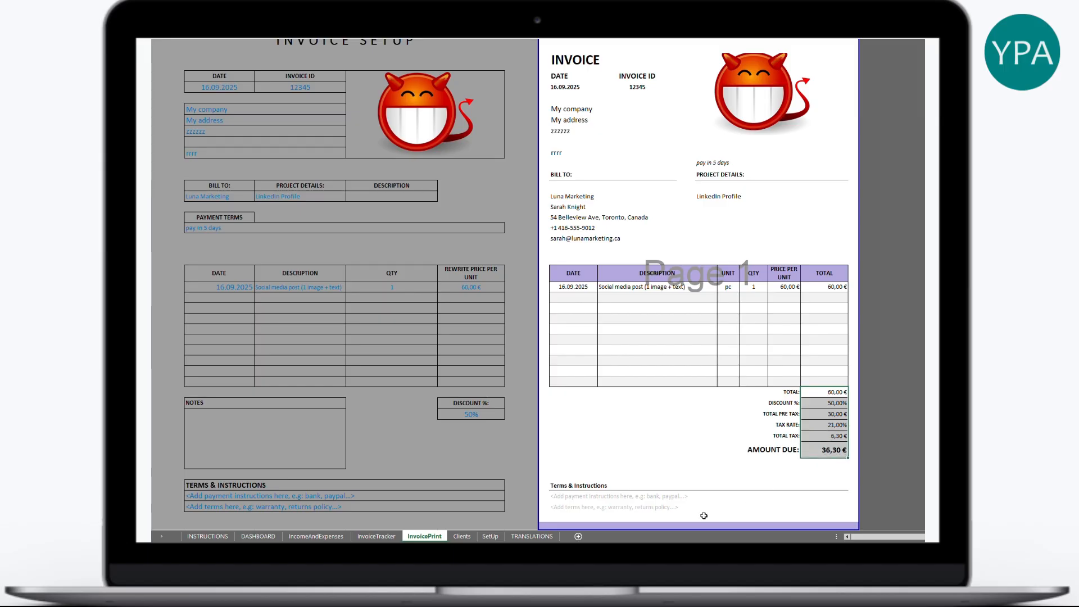
click(476, 415)
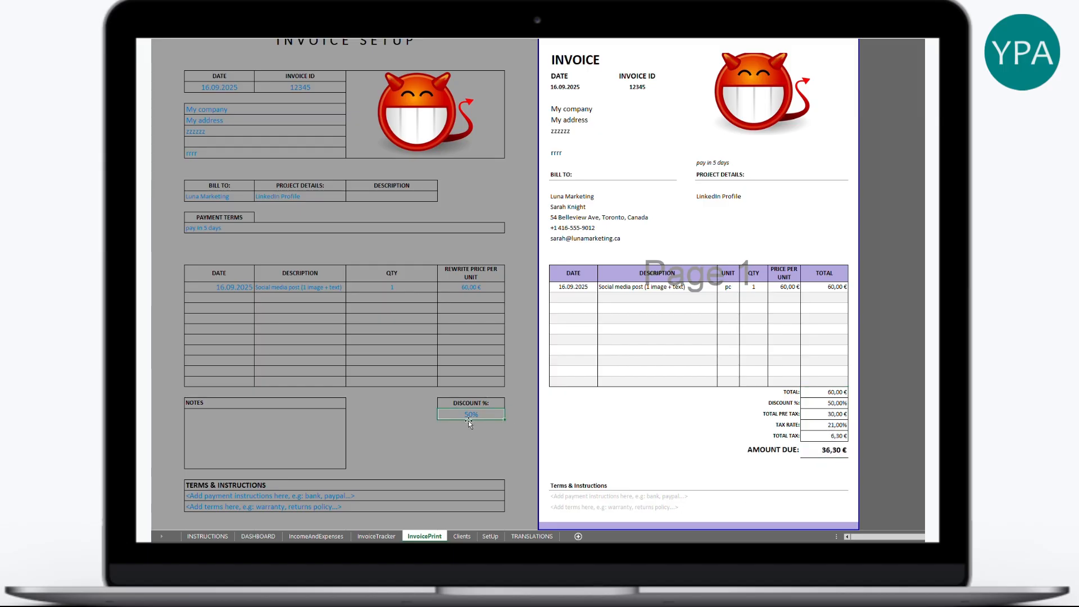
text(10)
key(Return)
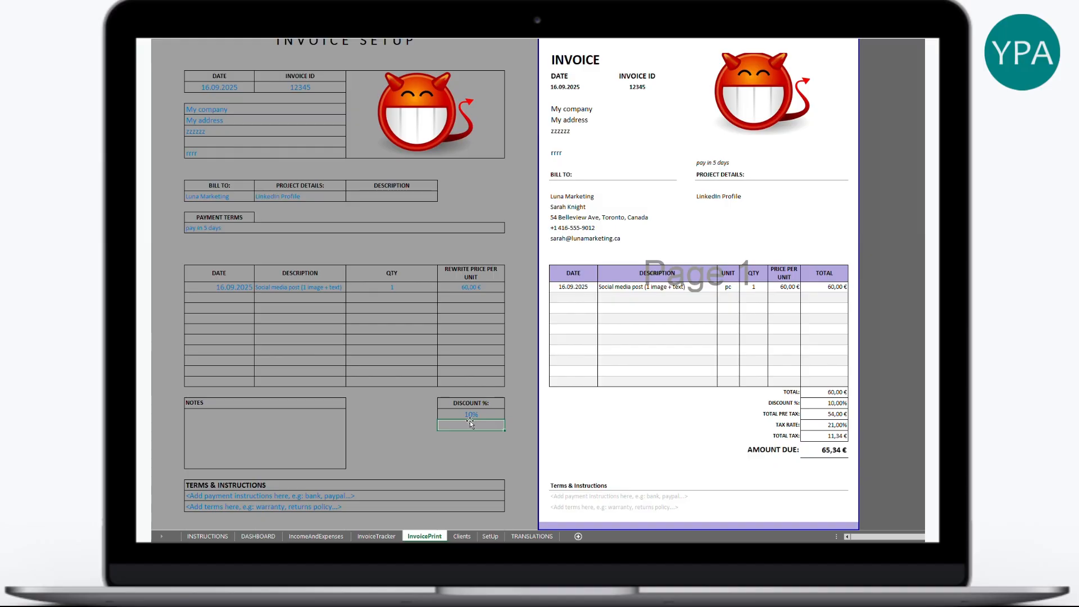
- Leave the first payment instructions line blank and go to the InvoiceTracker sheet
click(282, 496)
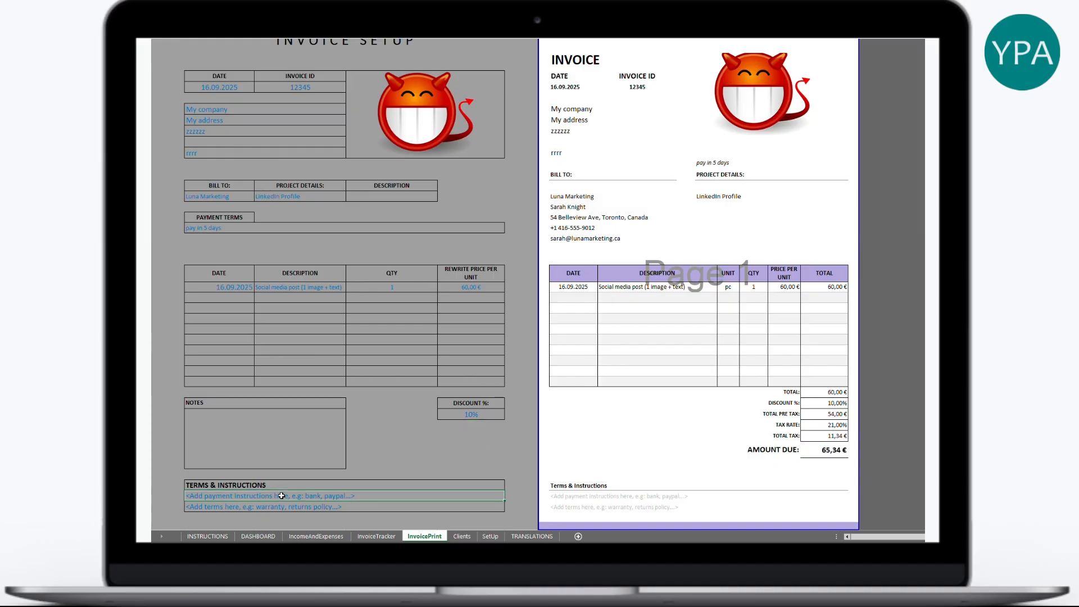
double_click(281, 495)
key(BackSpace)
key(BackSpace)
key(BackSpace)
key(BackSpace)
key(BackSpace)
key(BackSpace)
key(BackSpace)
key(BackSpace)
key(BackSpace)
key(BackSpace)
key(BackSpace)
key(BackSpace)
key(BackSpace)
key(BackSpace)
key(BackSpace)
key(BackSpace)
key(BackSpace)
key(BackSpace)
key(BackSpace)
text(tttttt)
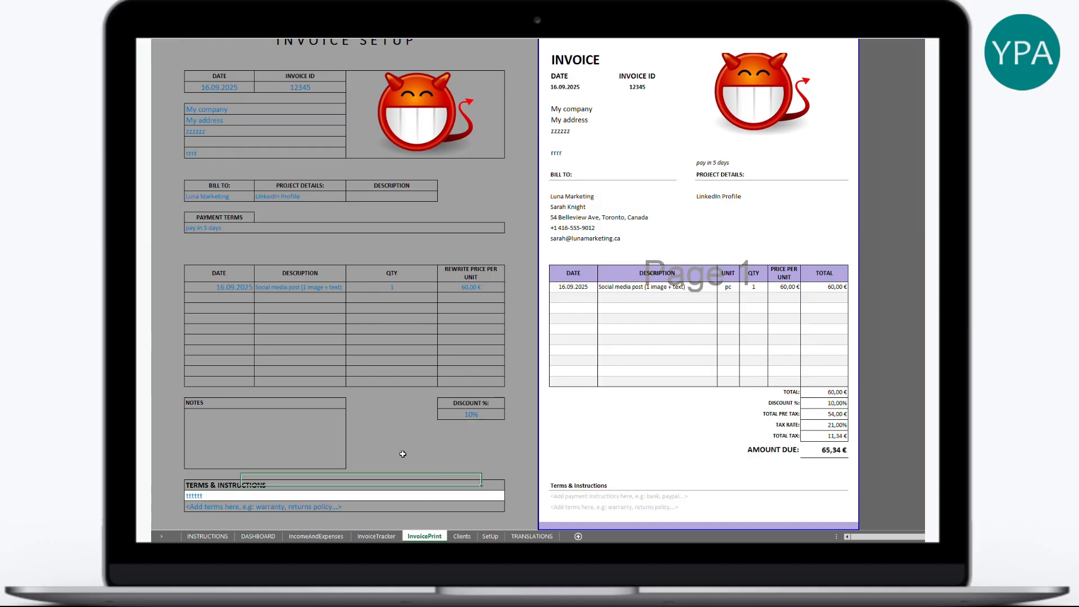
click(403, 453)
click(369, 496)
key(Delete)
click(397, 453)
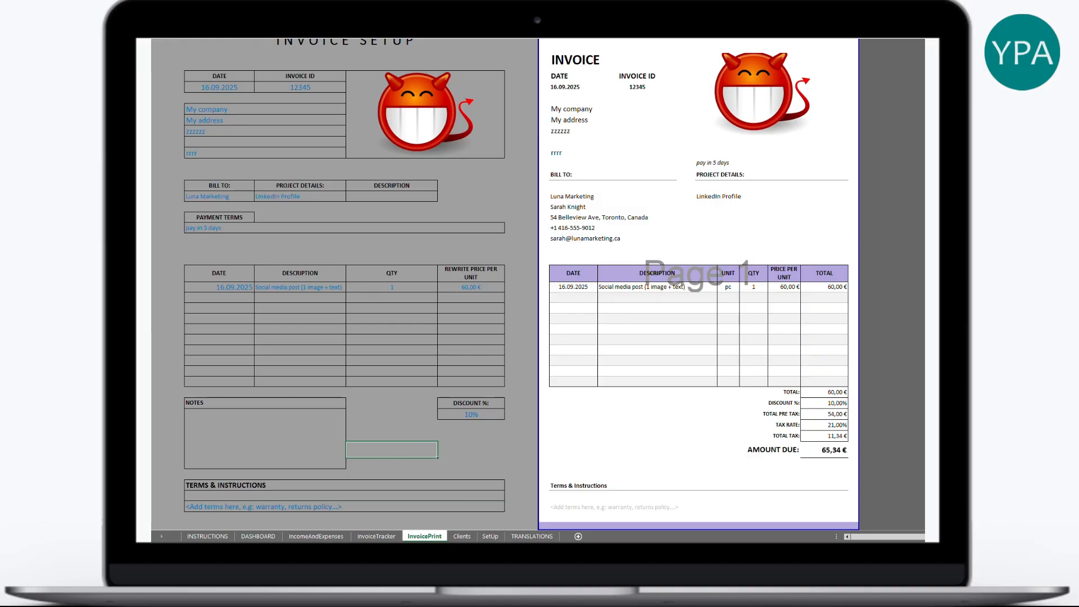
click(376, 536)
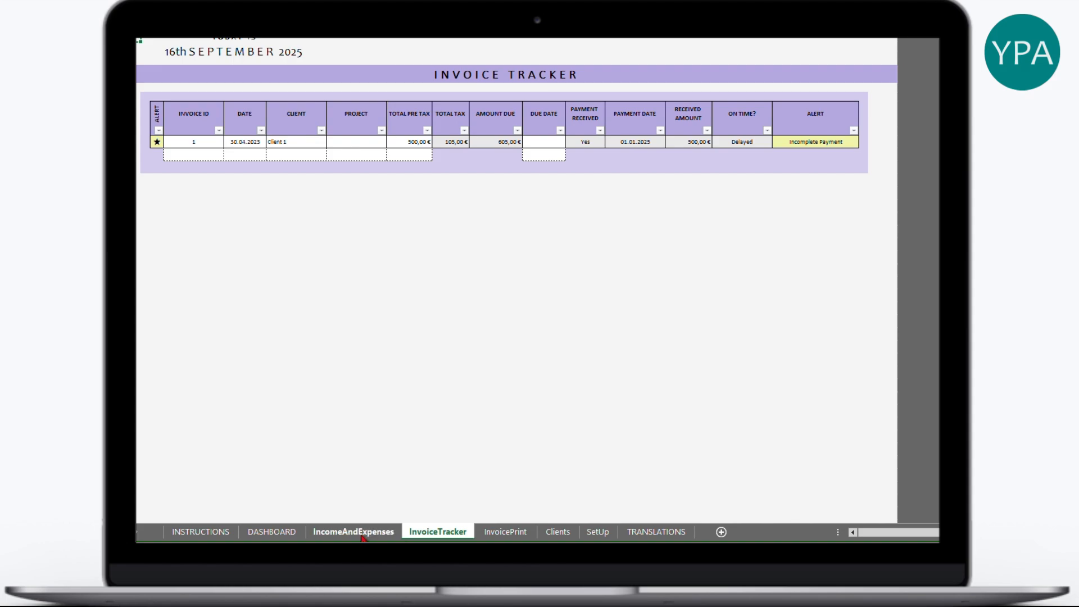
- Paste the copied invoice data as values into the first tracker row
drag(205, 144, 388, 142)
text(1)
key(Return)
right_click(184, 141)
click(374, 238)
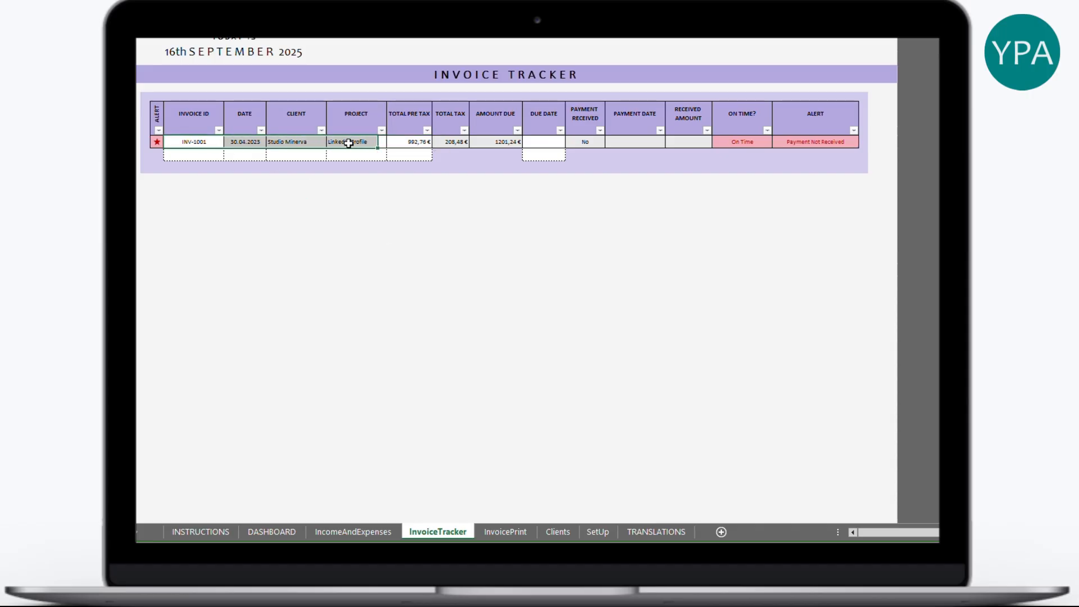
- Set row 1's client to Creatix Agency and its project to Proposal Template
click(286, 143)
click(332, 143)
click(320, 142)
click(330, 142)
click(330, 141)
click(311, 167)
click(383, 140)
click(395, 142)
click(368, 174)
- Check row 1's date and total cells and begin editing its Due Date
click(240, 141)
mouse_move(212, 141)
mouse_down()
mouse_move(361, 140)
mouse_move(217, 142)
mouse_up()
click(409, 140)
click(548, 140)
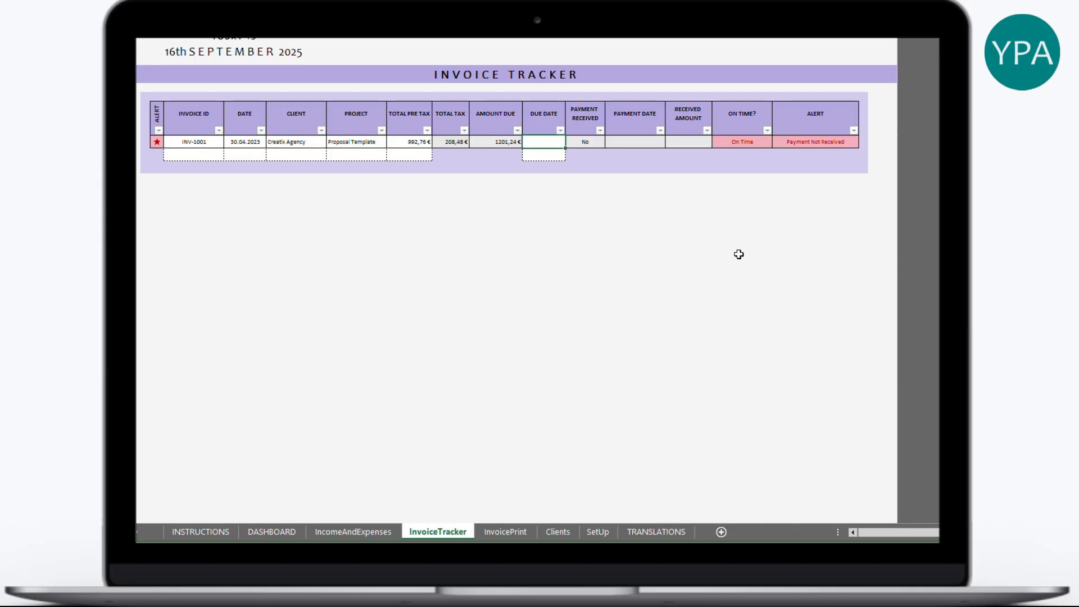
click(260, 144)
double_click(547, 144)
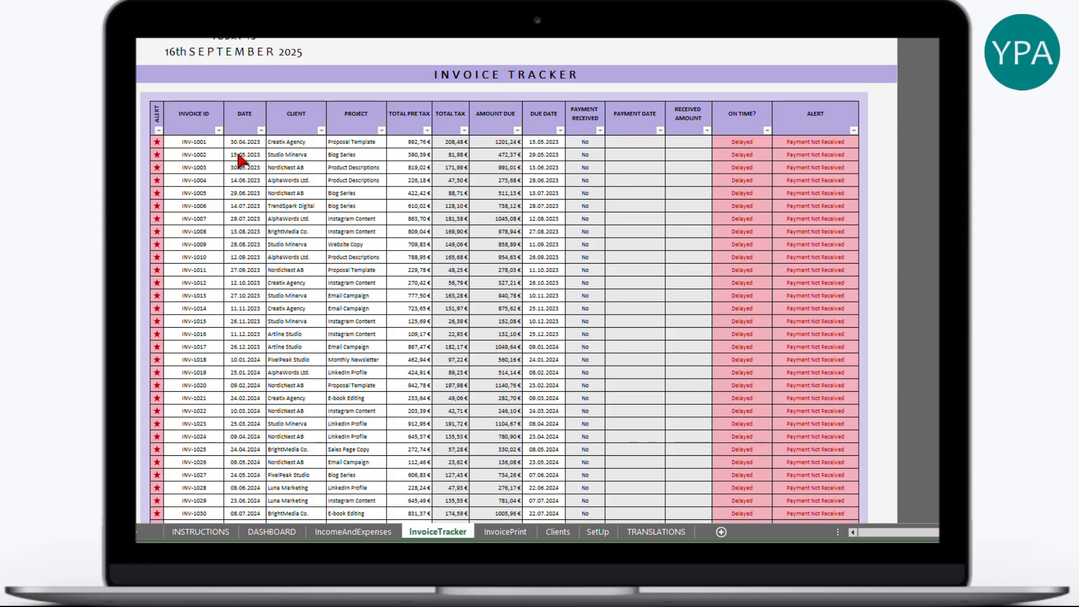
- Scroll the invoice list down to INV-1048 and back, then open IncomeAndExpenses
scroll(242, 338, down, 9)
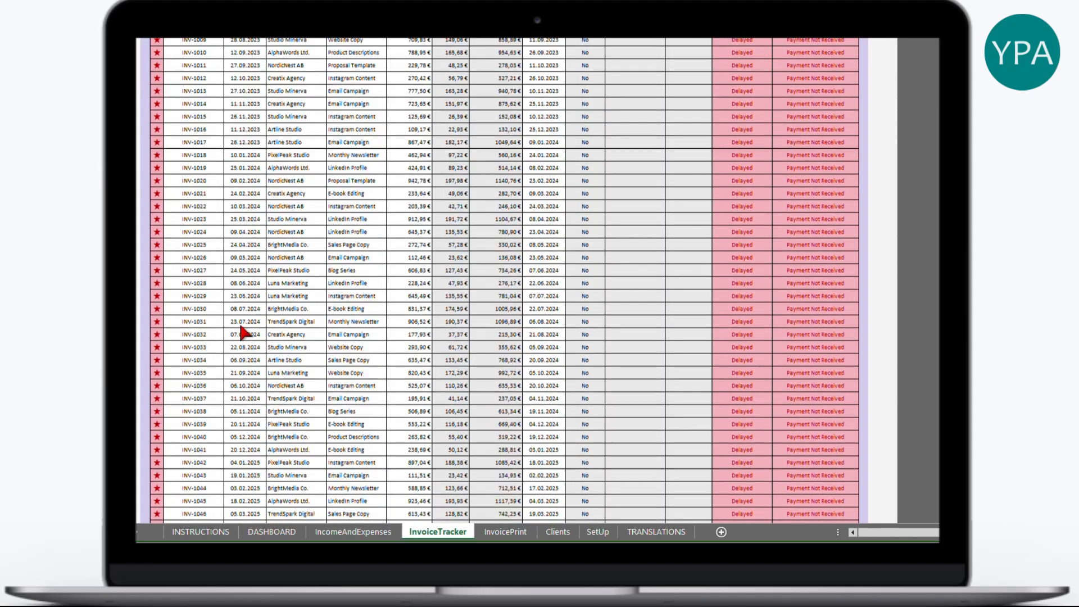
scroll(247, 354, down, 3)
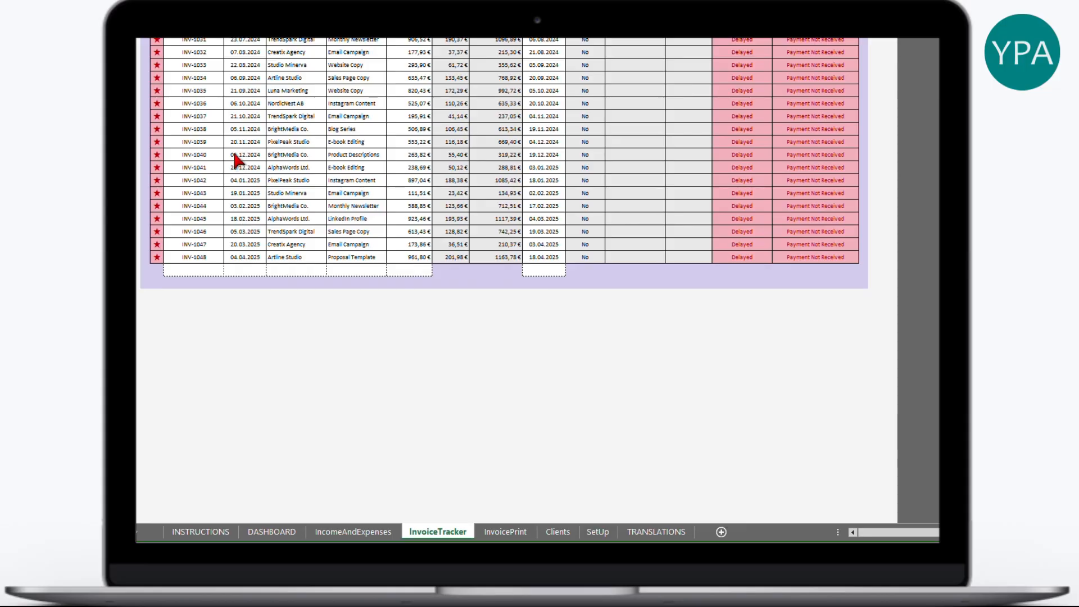
scroll(484, 303, up, 9)
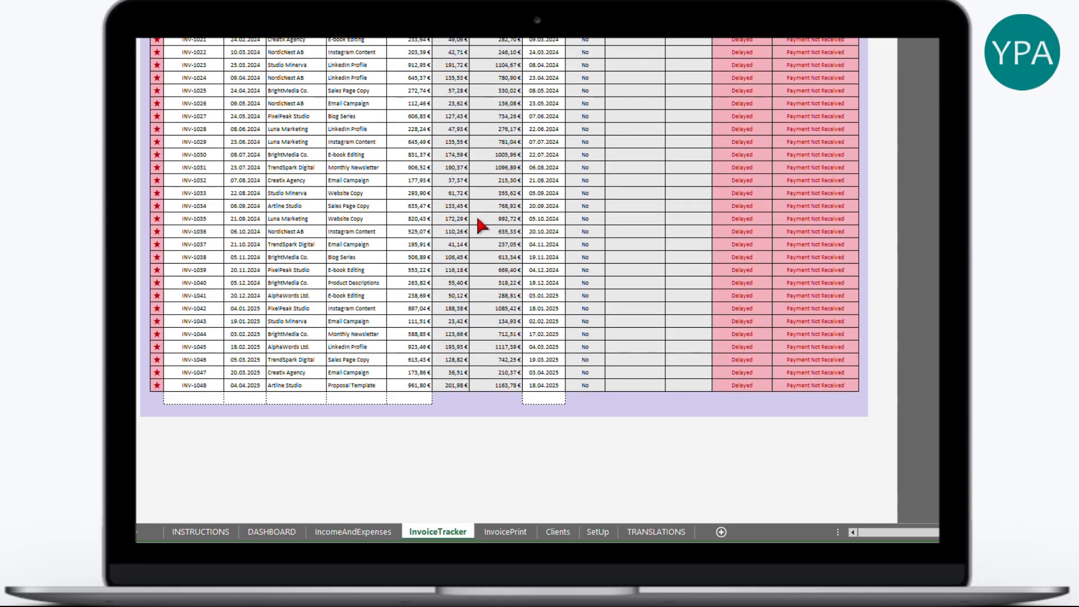
scroll(435, 247, up, 3)
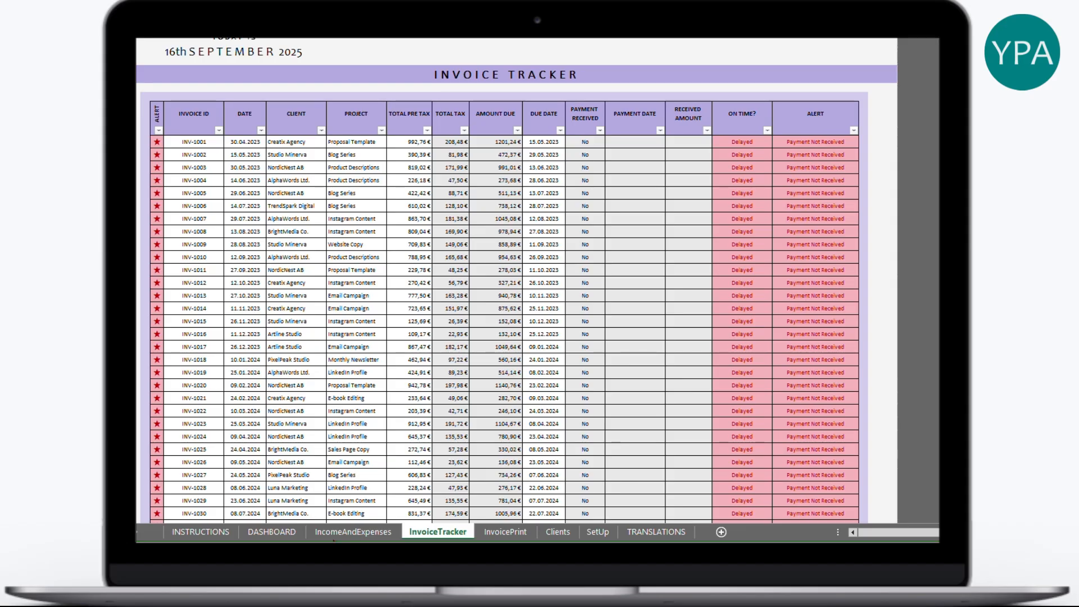
click(377, 530)
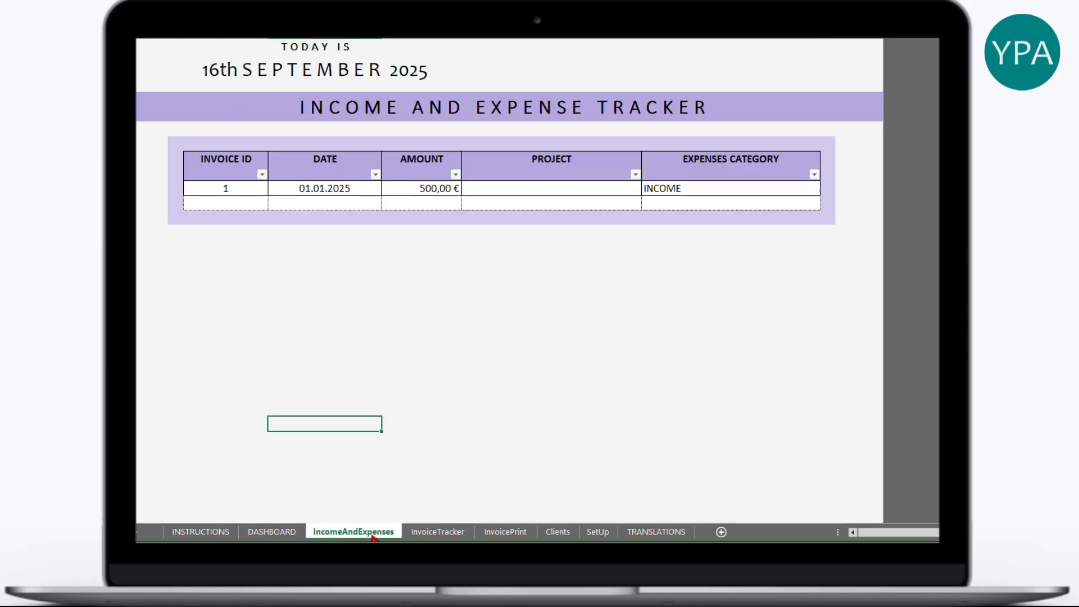
- Paste the copied income and expense data over the two table rows
drag(245, 187, 711, 188)
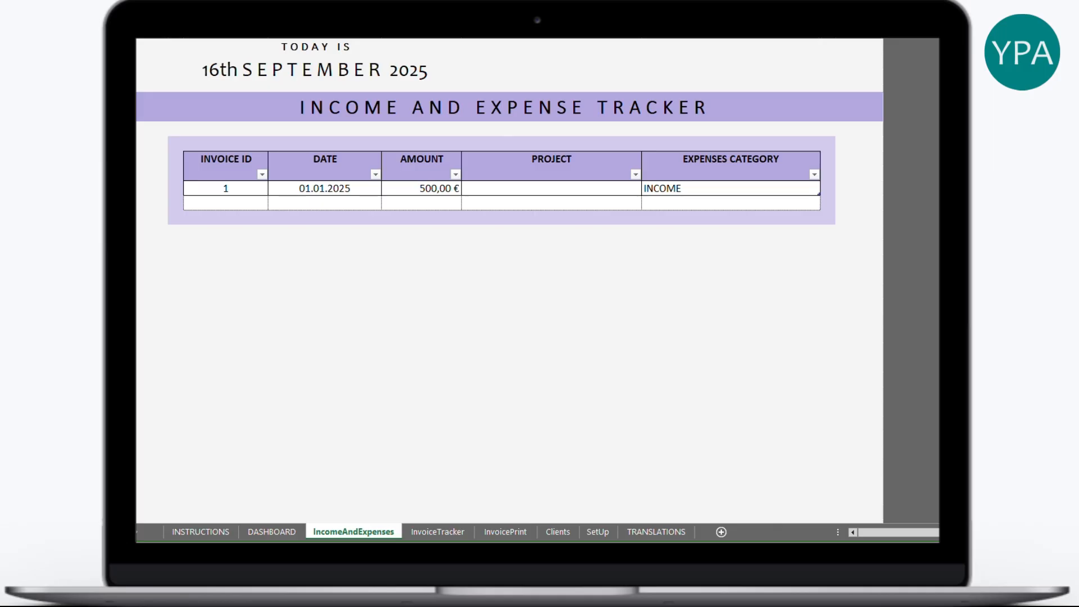
right_click(253, 188)
click(300, 266)
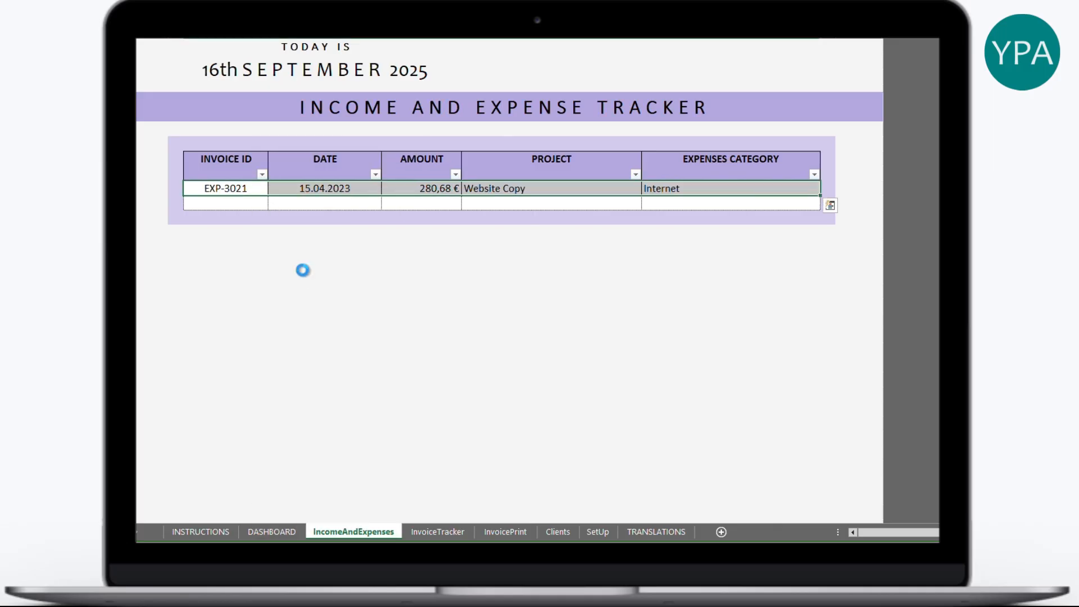
- Review the pasted EXP-3021 row: 15.04.2023, 280,68 €, Website Copy, Internet
click(358, 187)
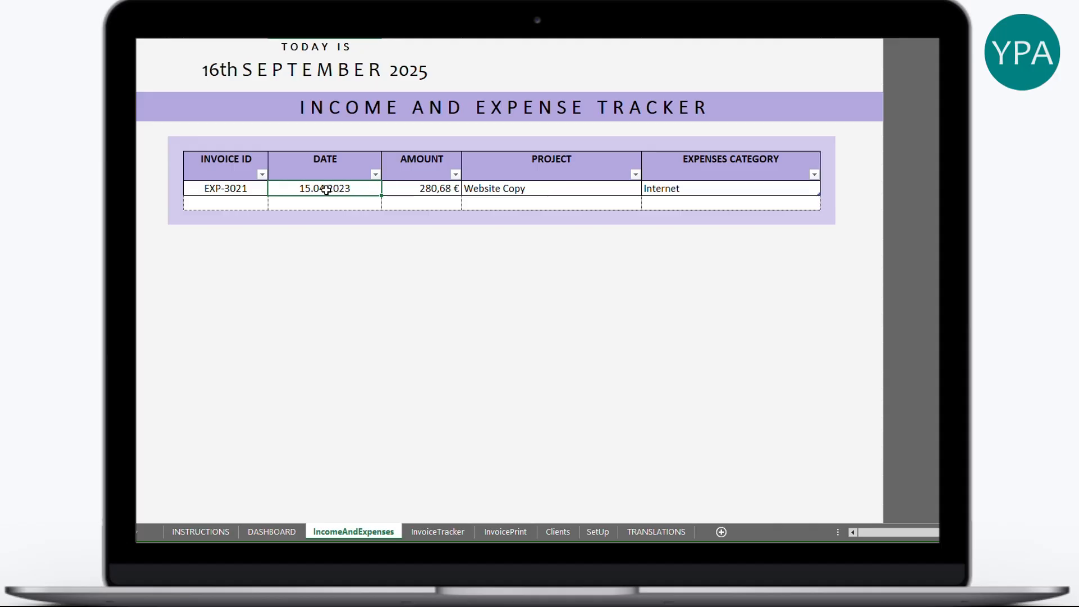
click(408, 190)
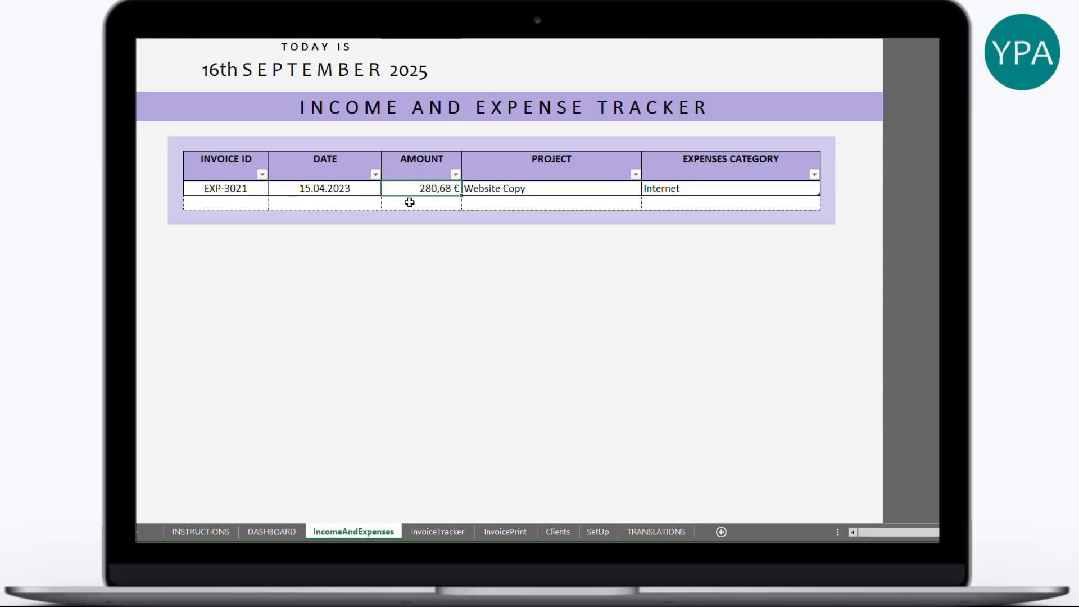
click(537, 189)
click(700, 191)
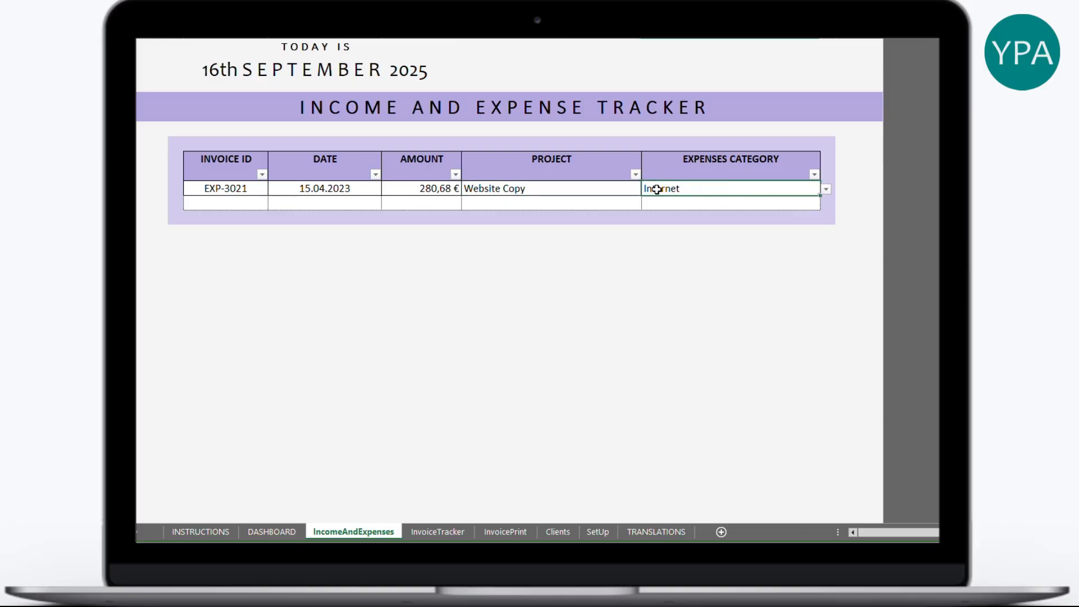
click(241, 188)
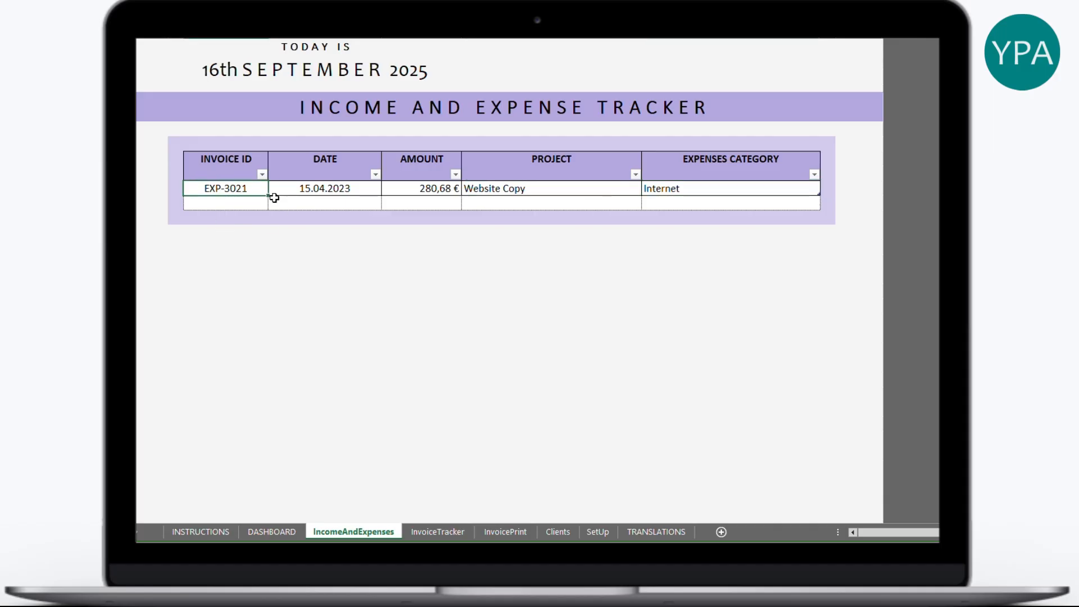
click(341, 189)
click(417, 191)
click(520, 187)
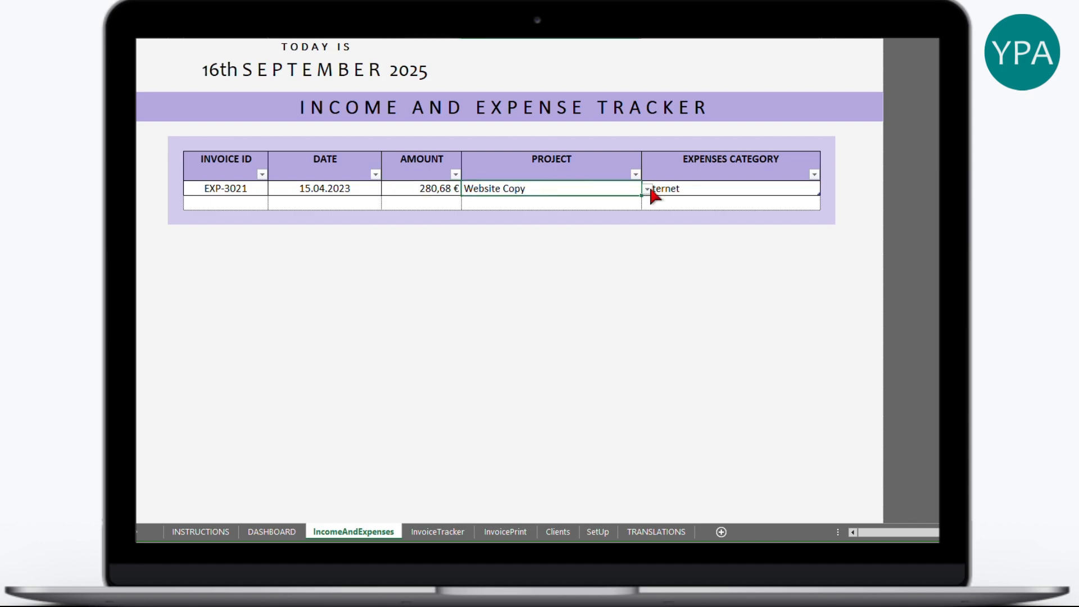
click(717, 189)
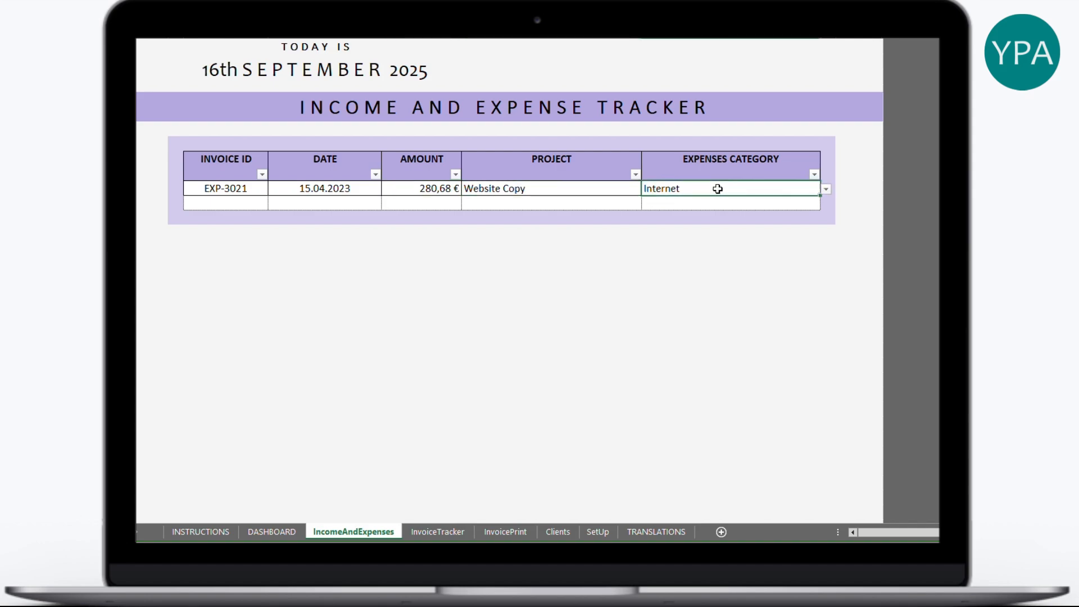
- Test the category dropdown by switching the row to INCOME and back to Internet
click(825, 189)
scroll(827, 235, up, 1)
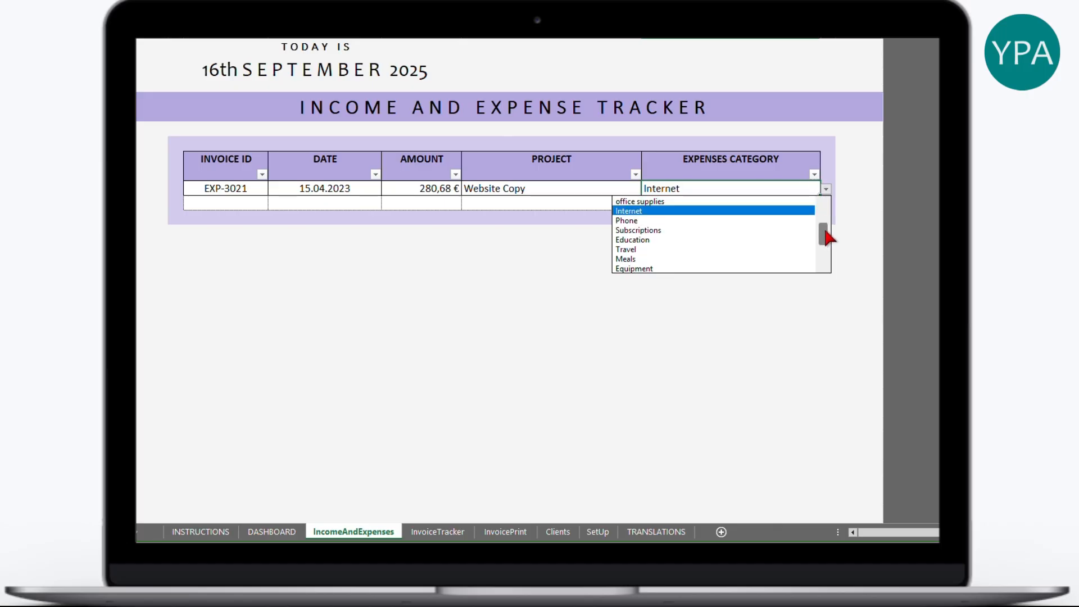
scroll(828, 230, up, 3)
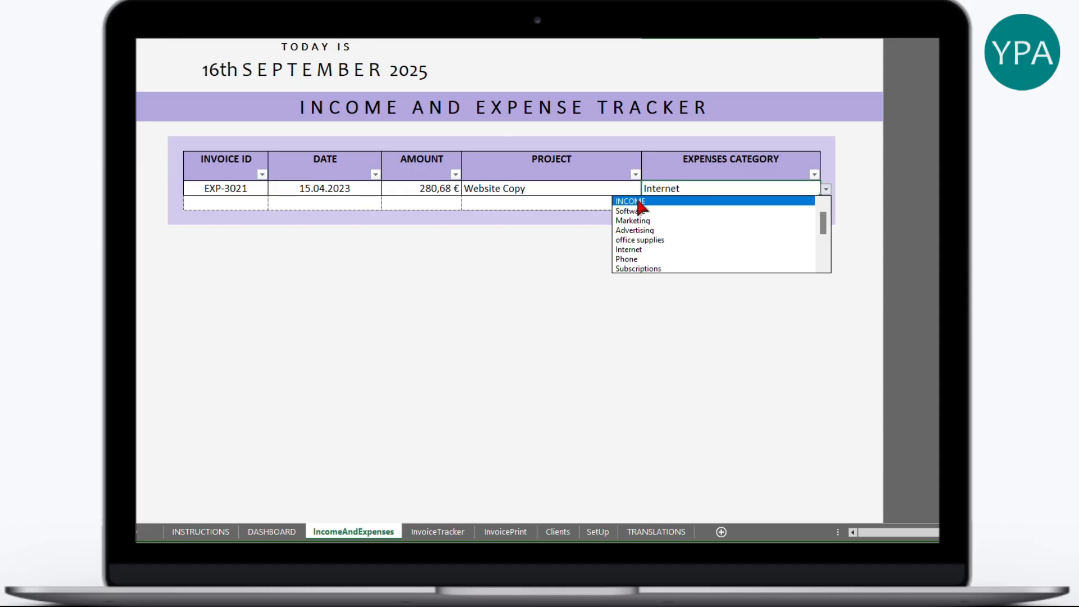
click(638, 203)
click(826, 189)
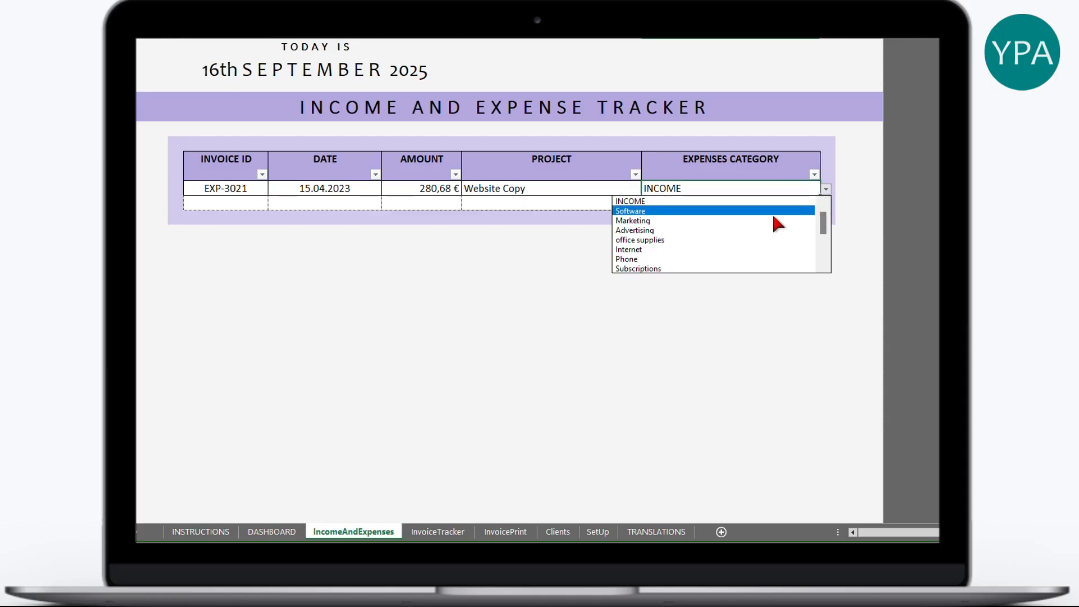
click(694, 247)
click(603, 200)
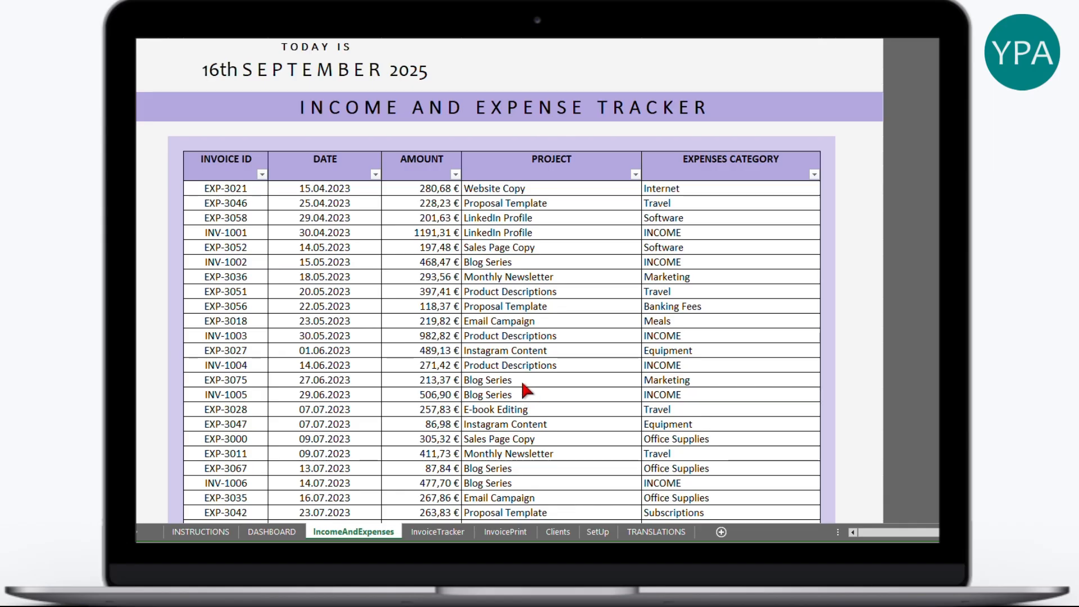
scroll(515, 382, down, 15)
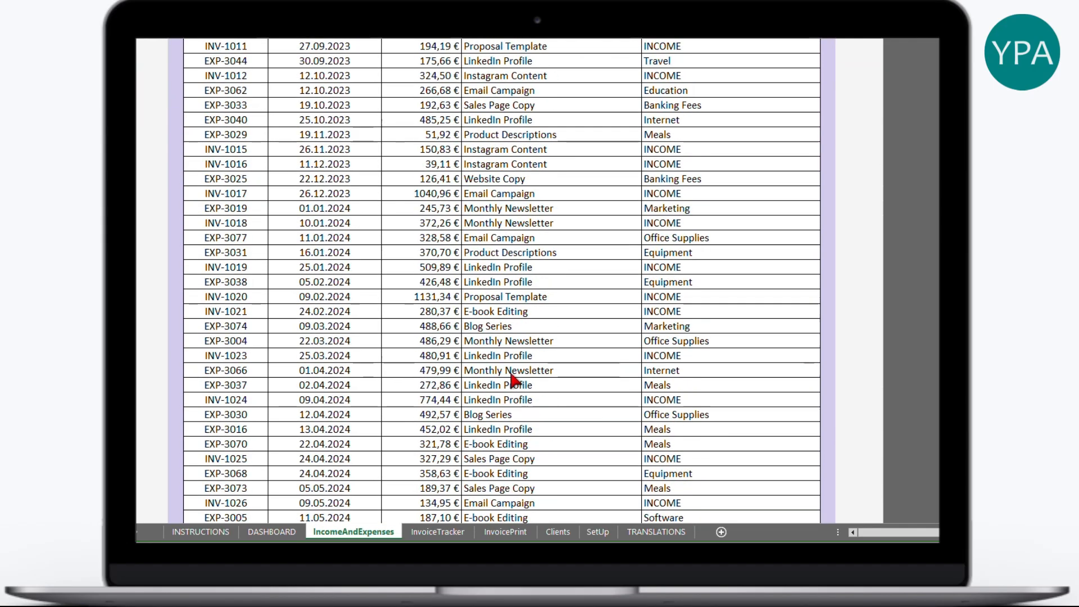
scroll(362, 208, up, 9)
scroll(363, 219, down, 20)
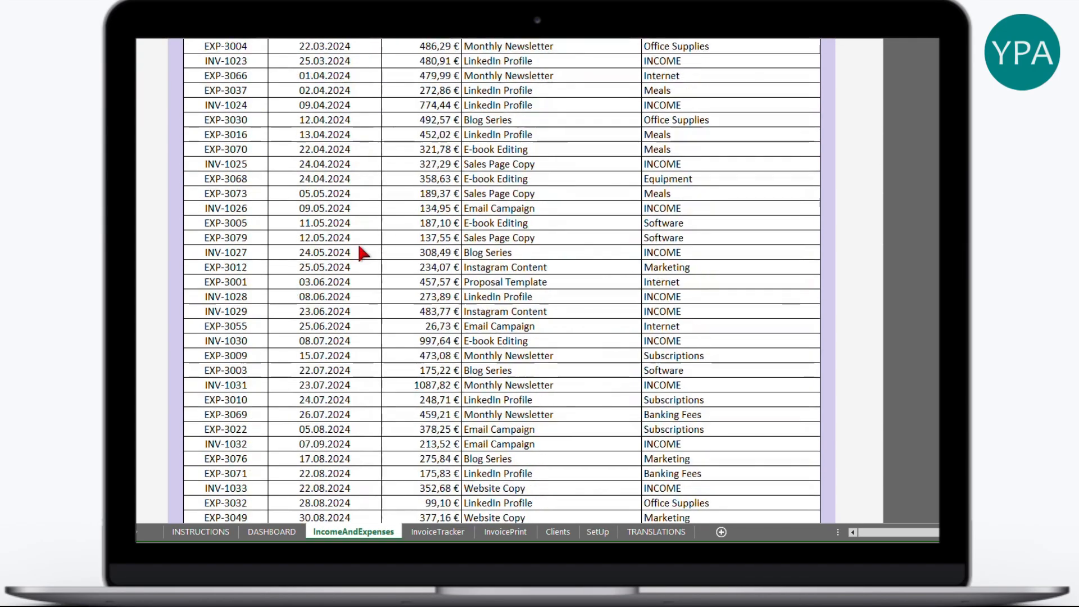
scroll(360, 254, down, 10)
scroll(377, 247, up, 20)
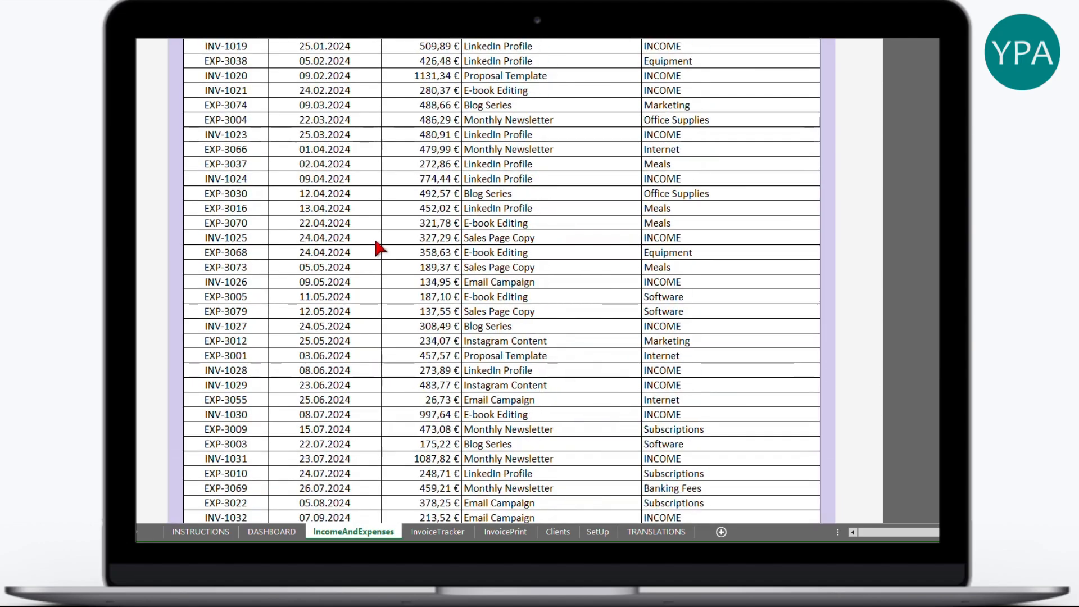
scroll(380, 247, up, 7)
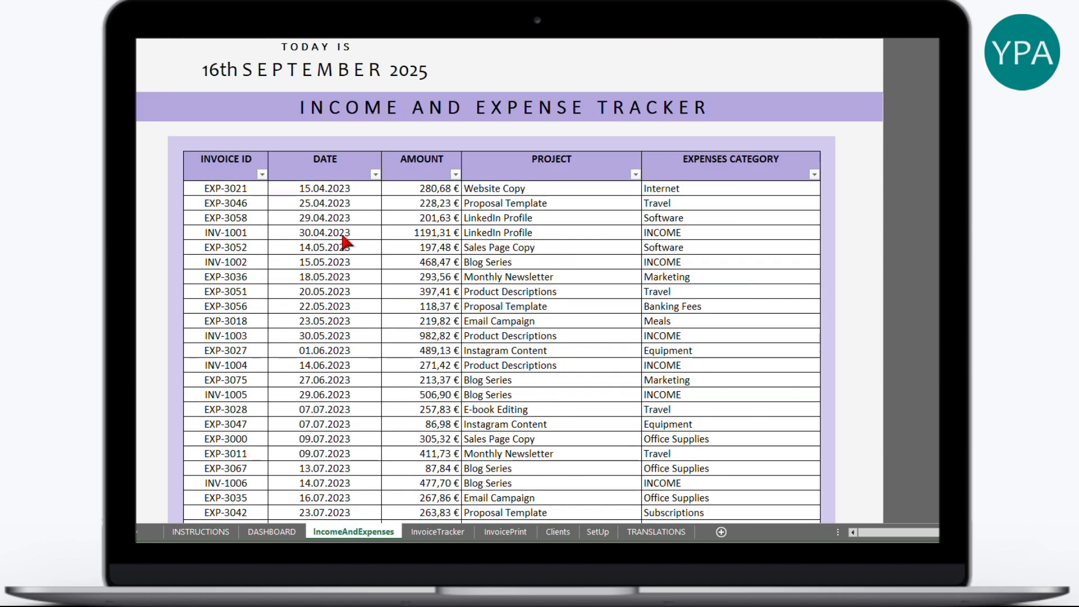
click(503, 236)
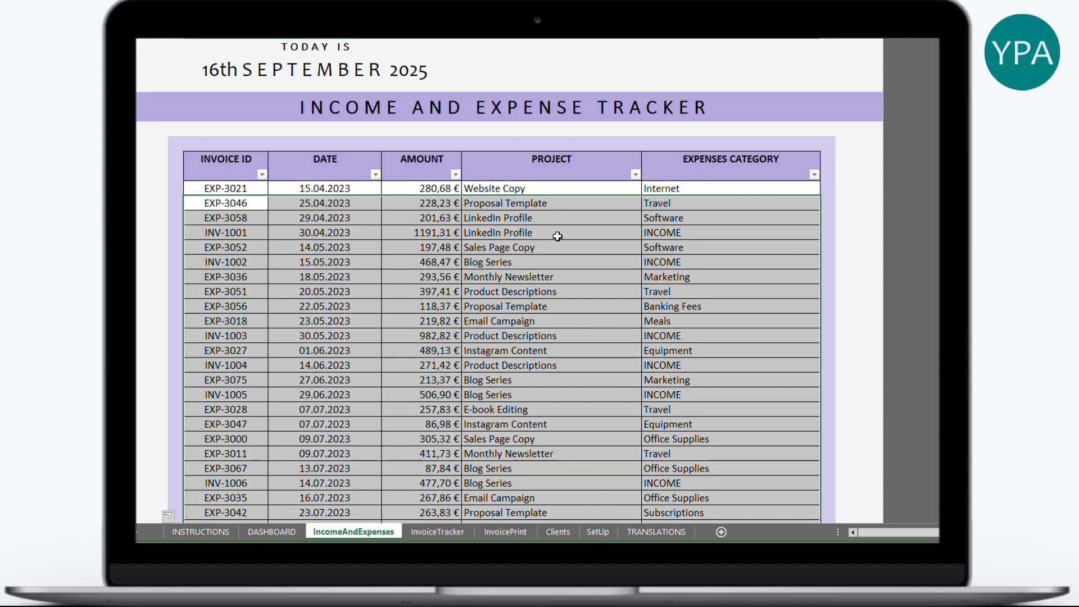
drag(690, 234, 231, 236)
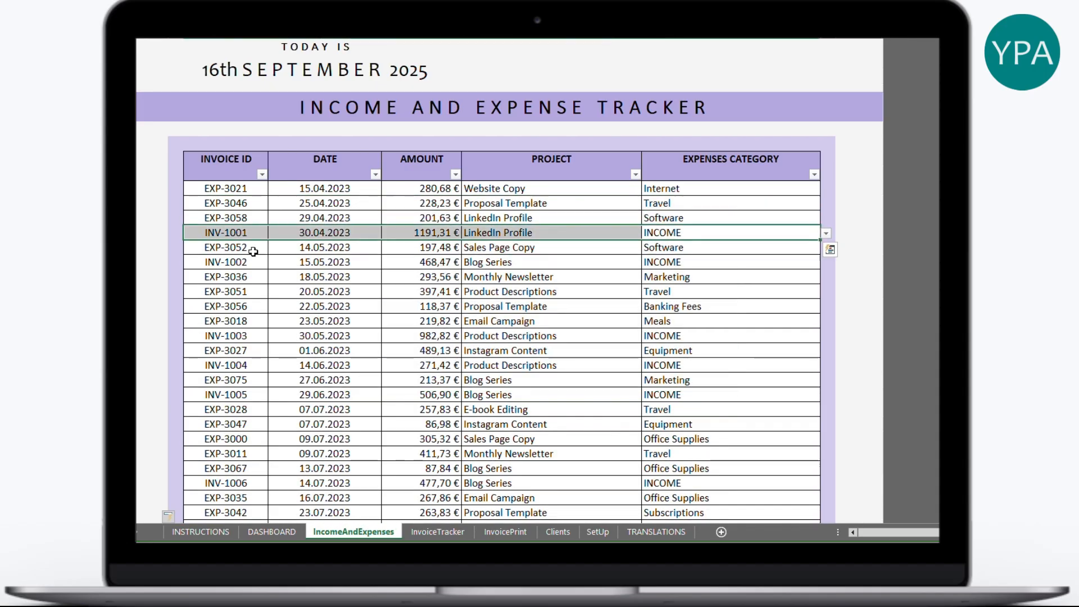
drag(695, 334, 227, 339)
click(225, 337)
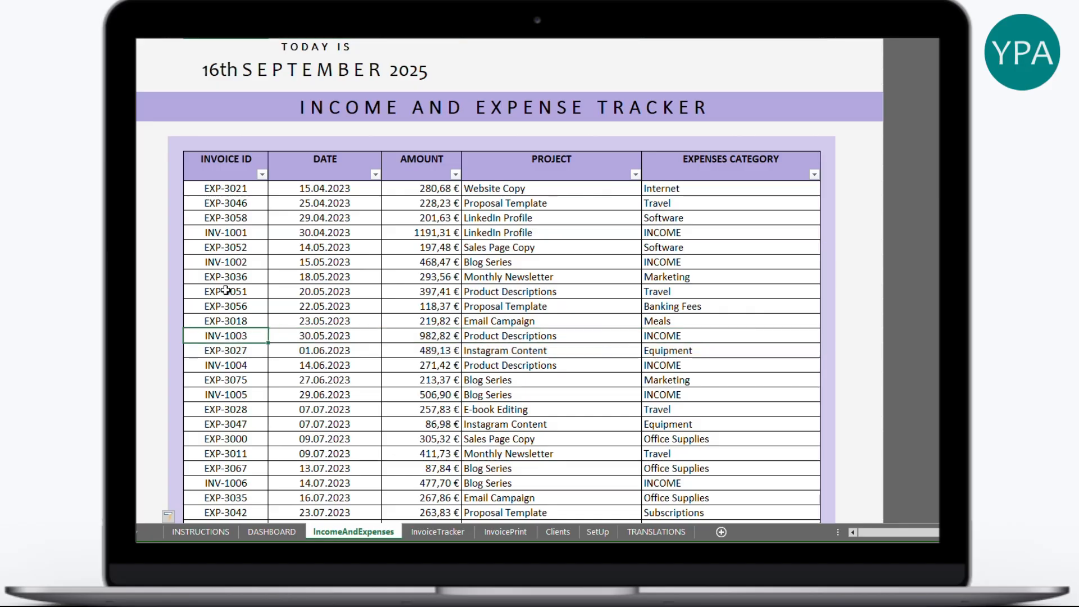
click(231, 236)
click(231, 336)
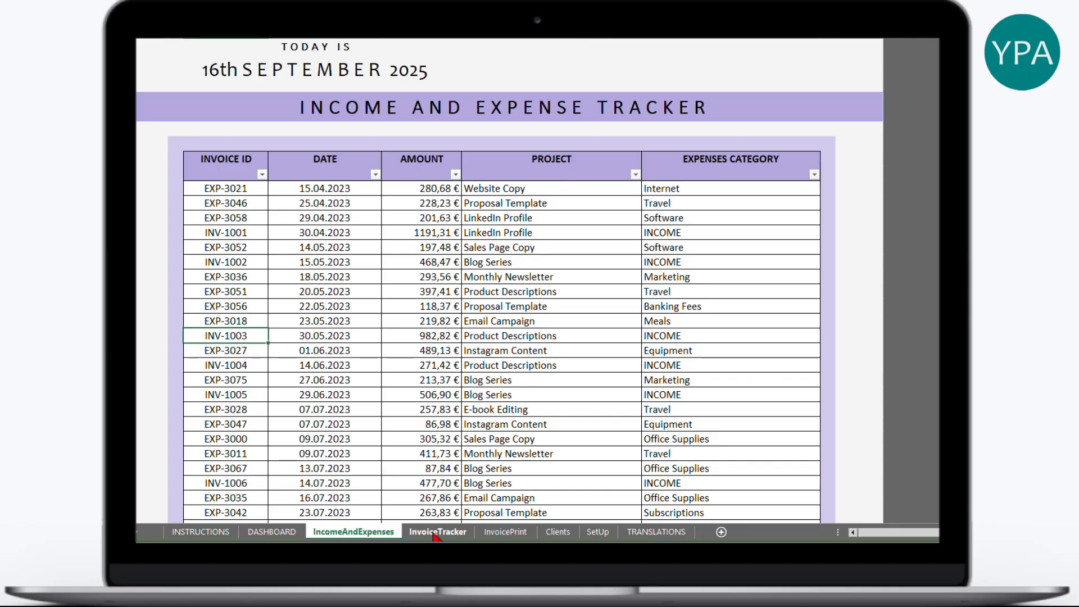
- Highlight paid invoices INV-1001 to INV-1005 and INV-1007 to INV-1010, and incomplete INV-1006
click(435, 532)
drag(831, 143, 199, 201)
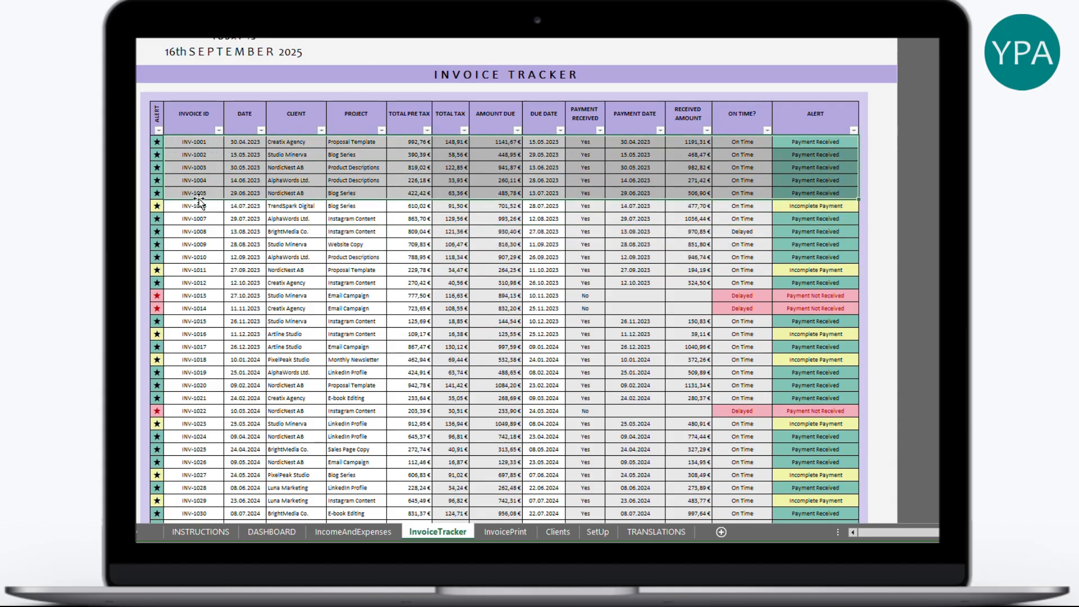
drag(799, 218, 337, 257)
drag(831, 205, 185, 205)
- Highlight unpaid INV-1013 and INV-1014, INV-1006's payment details and INV-1011's alert
drag(808, 297, 191, 308)
scroll(718, 414, down, 8)
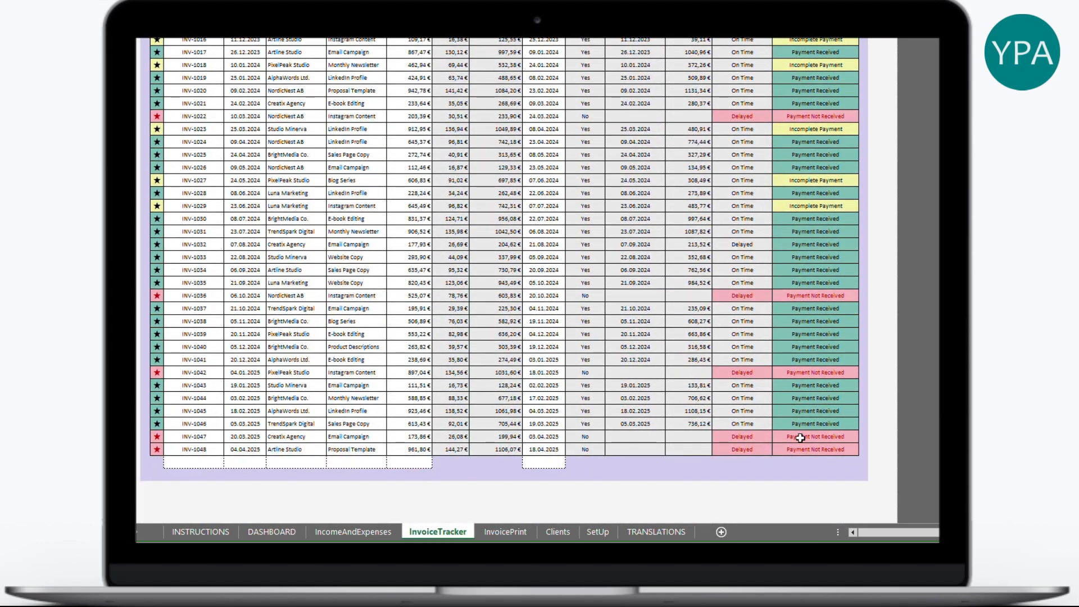
scroll(731, 467, up, 5)
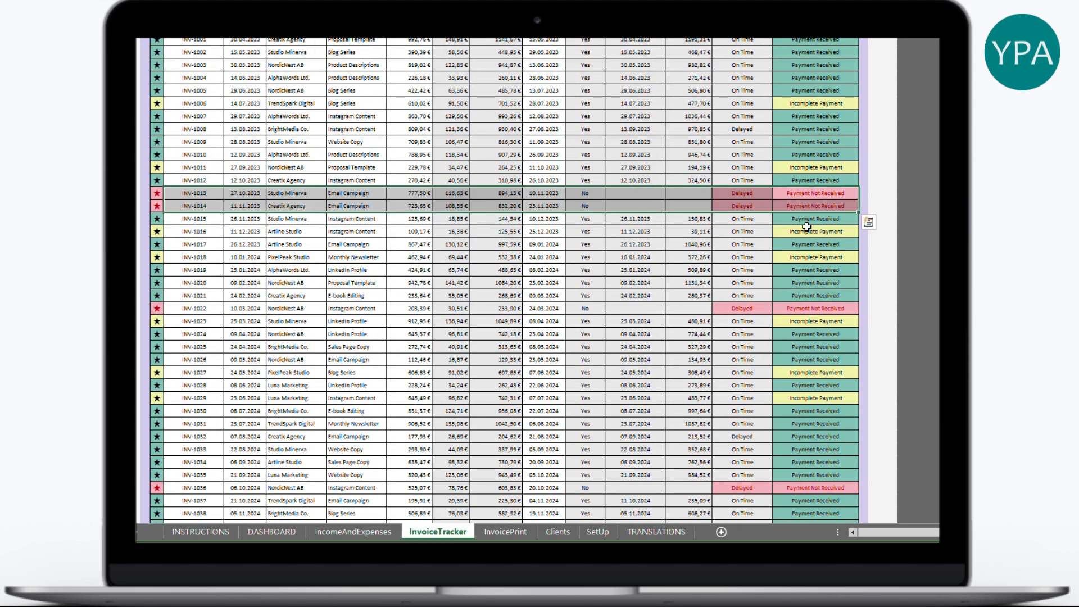
scroll(807, 224, up, 3)
drag(818, 206, 646, 206)
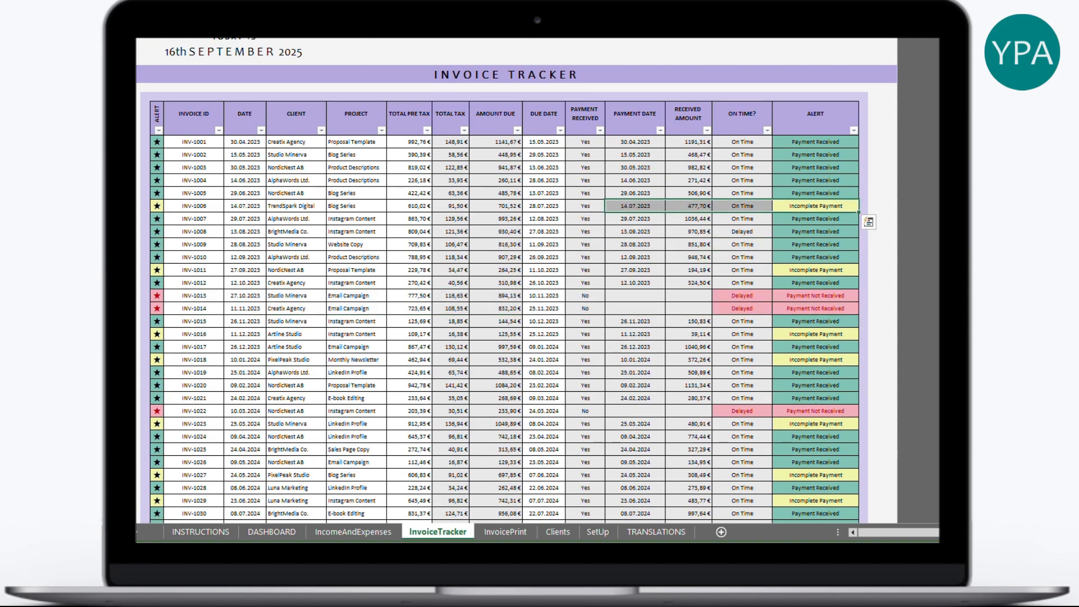
click(815, 270)
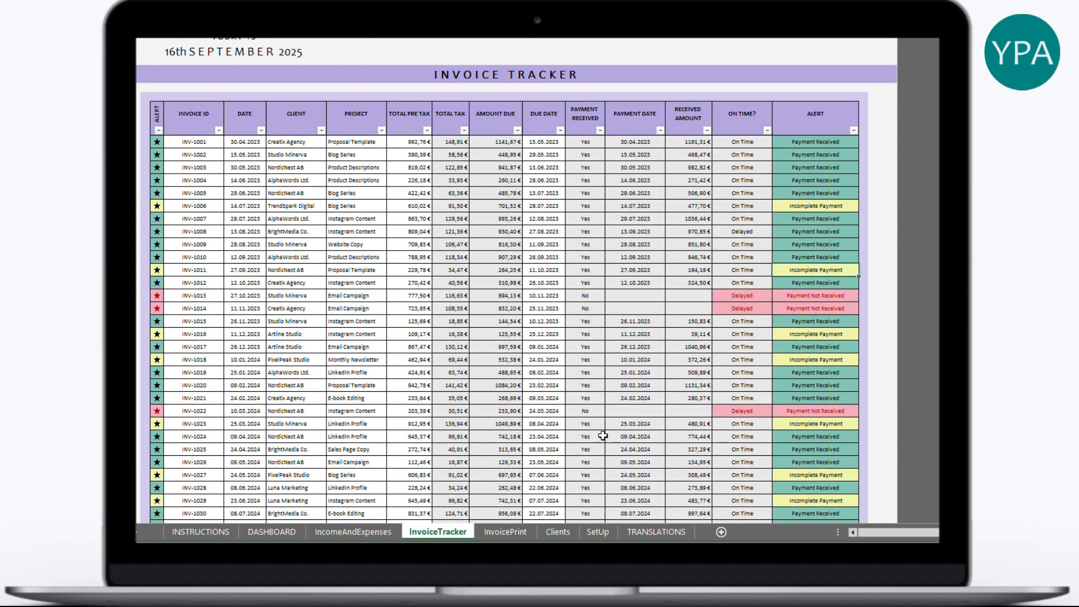
- Review BrightMedia Co.'s client row, income and outstanding invoice count on the Clients sheet
click(564, 533)
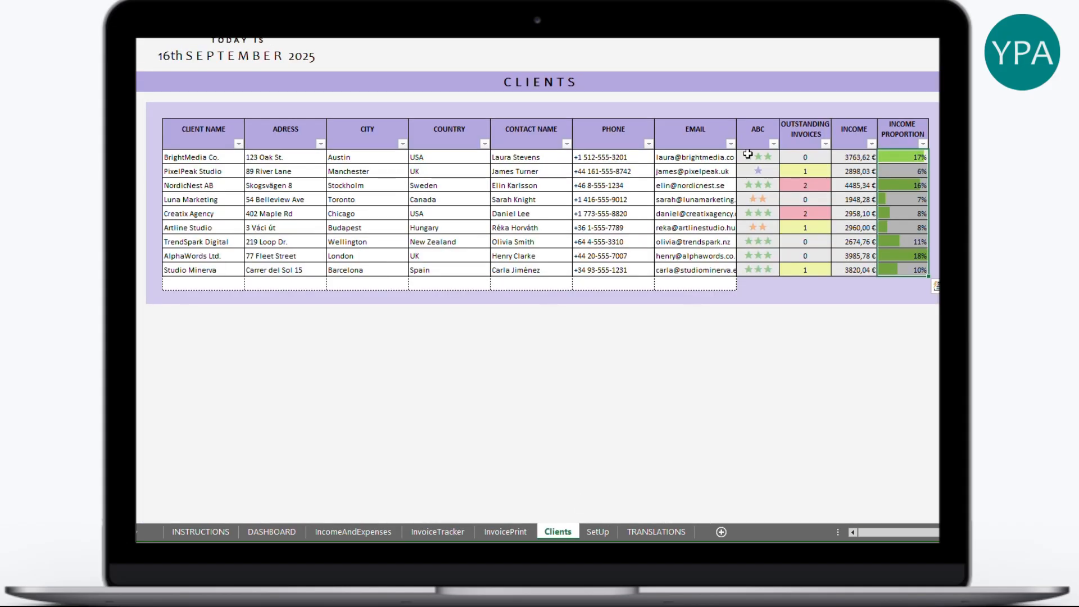
drag(810, 154, 203, 151)
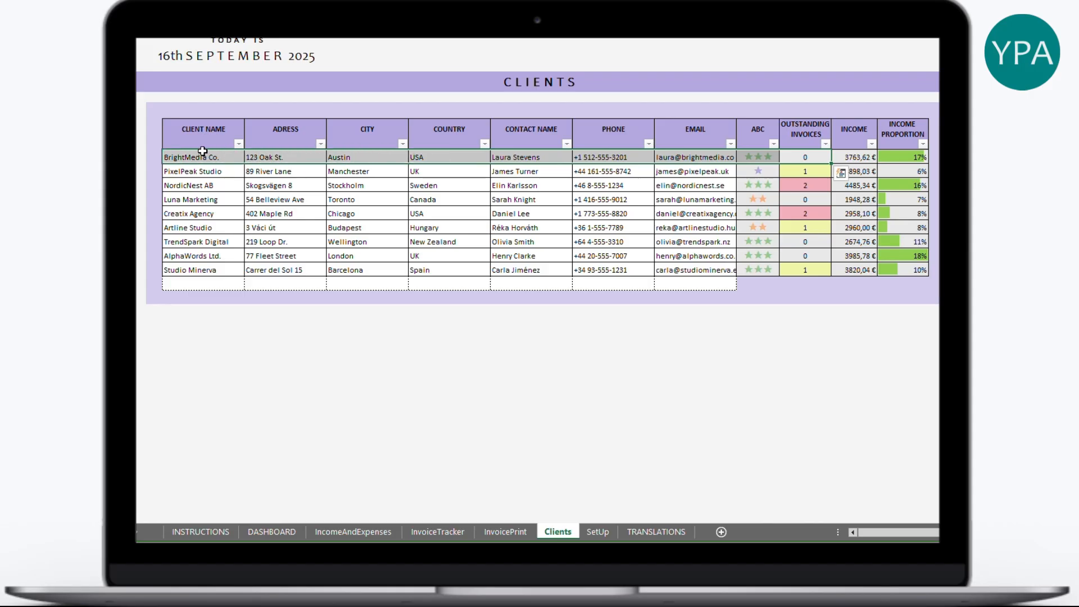
click(859, 158)
click(800, 157)
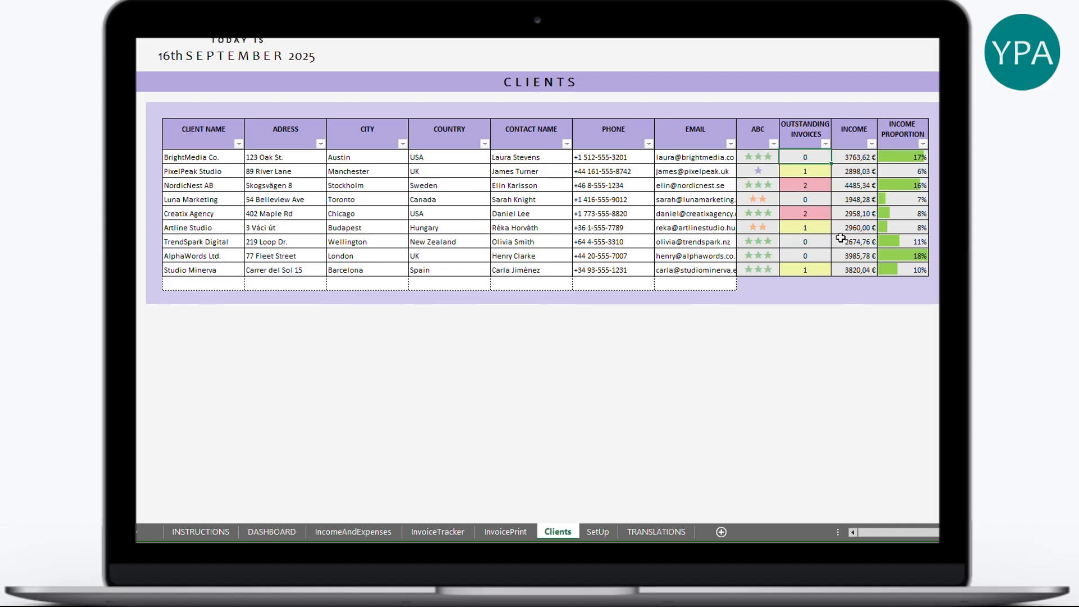
- Compare outstanding invoice counts, including Creatix Agency's two and NordicNest AB's
click(814, 186)
click(807, 210)
drag(807, 185, 217, 188)
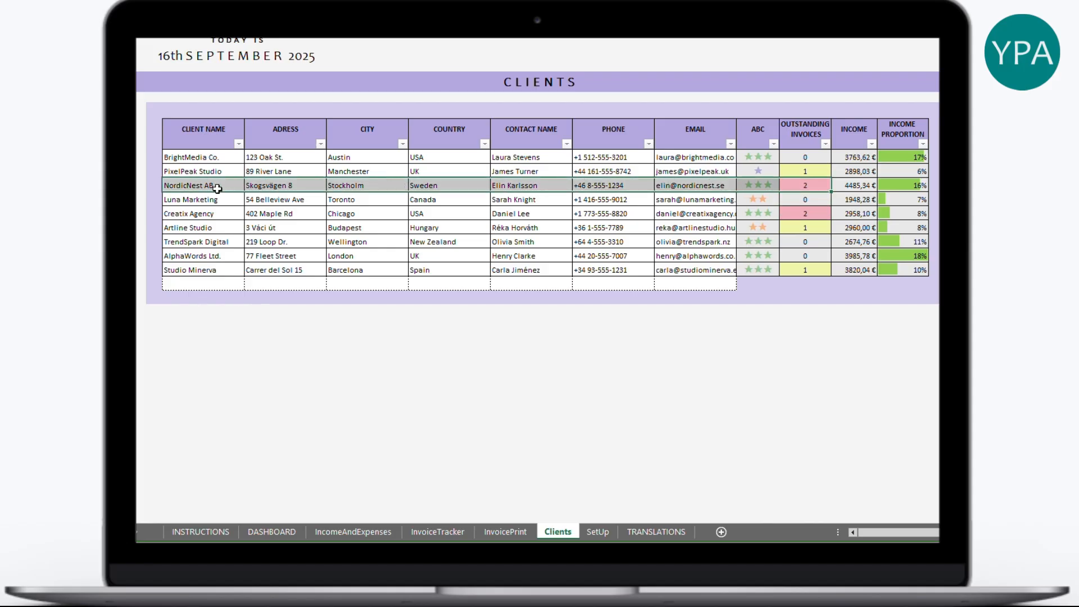
click(902, 259)
click(809, 184)
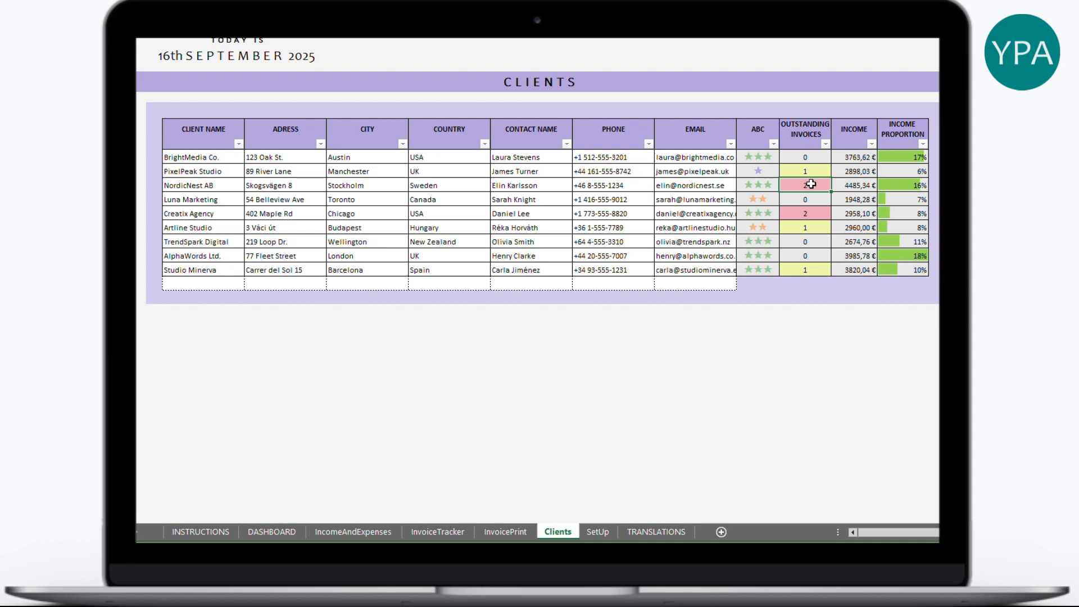
shift+click(211, 185)
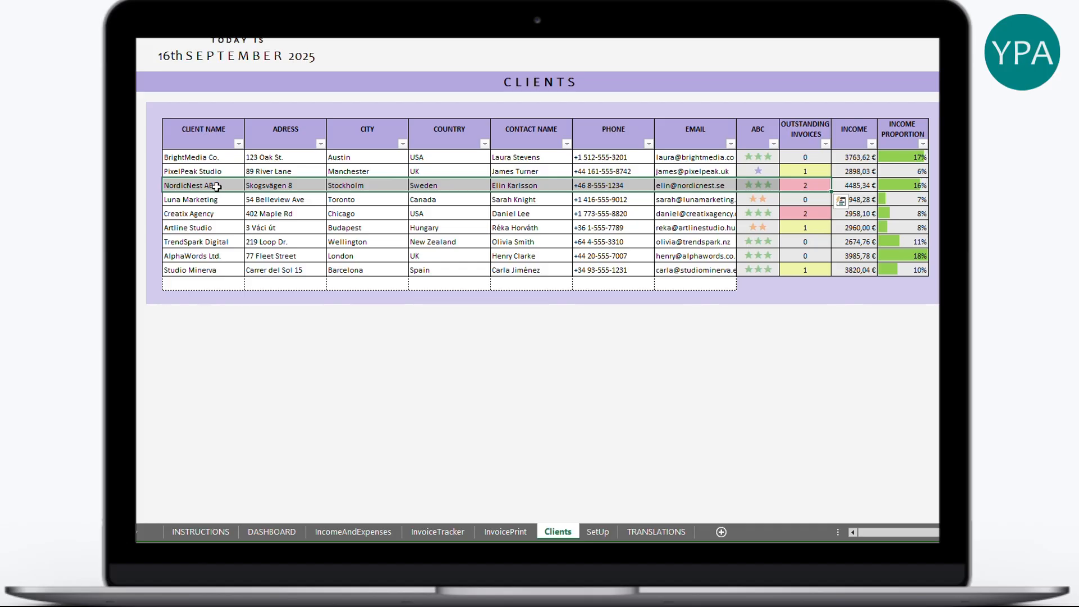
- Filter the InvoiceTracker's Client column to NordicNest AB only, then select INV-1022
click(438, 533)
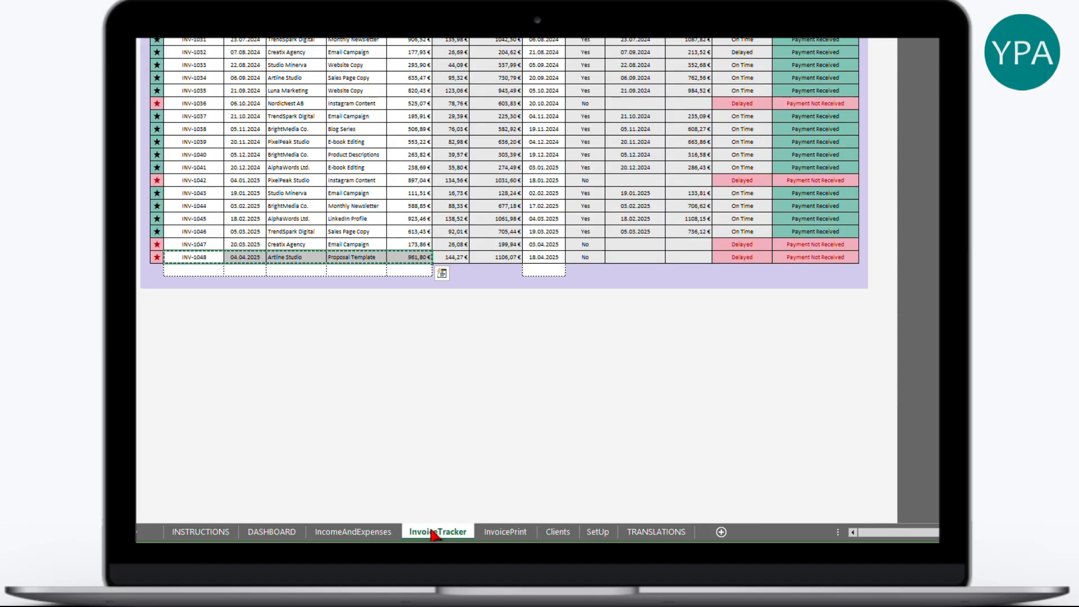
scroll(287, 210, up, 7)
click(322, 42)
click(321, 29)
click(365, 172)
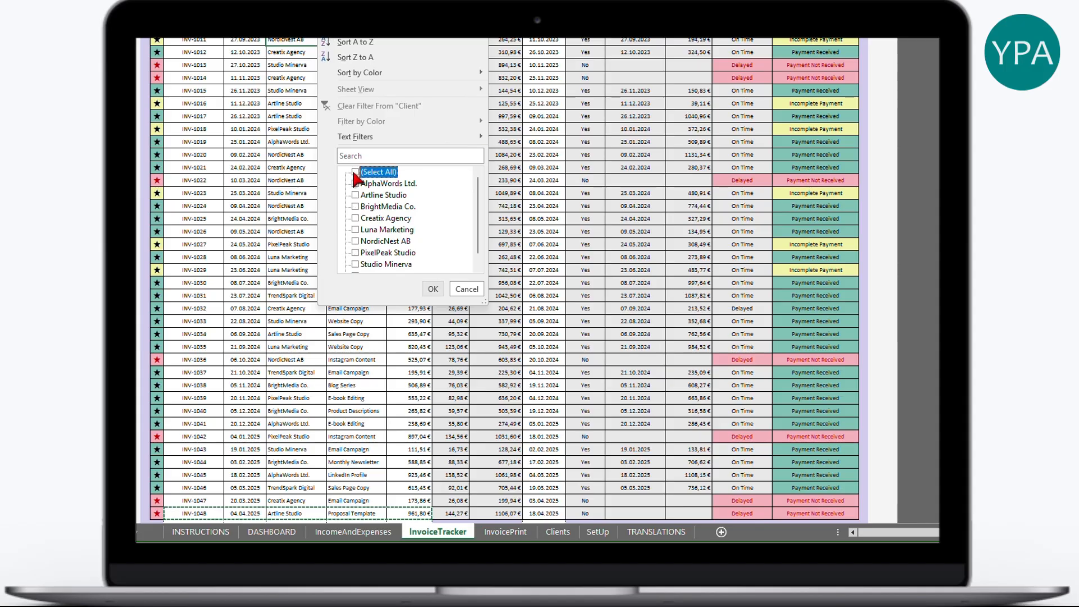
click(386, 242)
click(433, 289)
scroll(800, 243, up, 3)
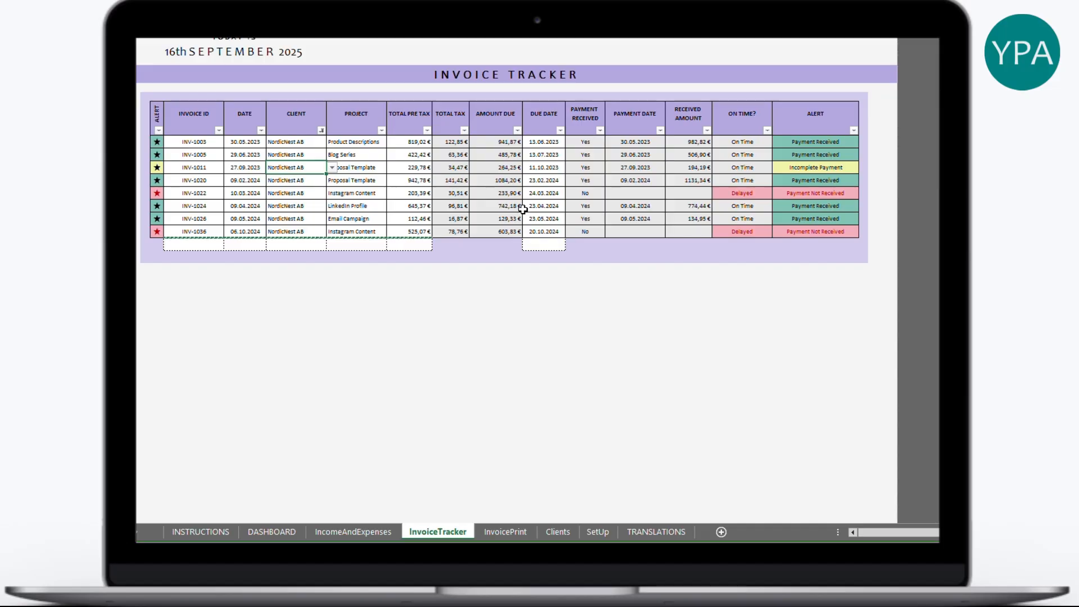
click(209, 192)
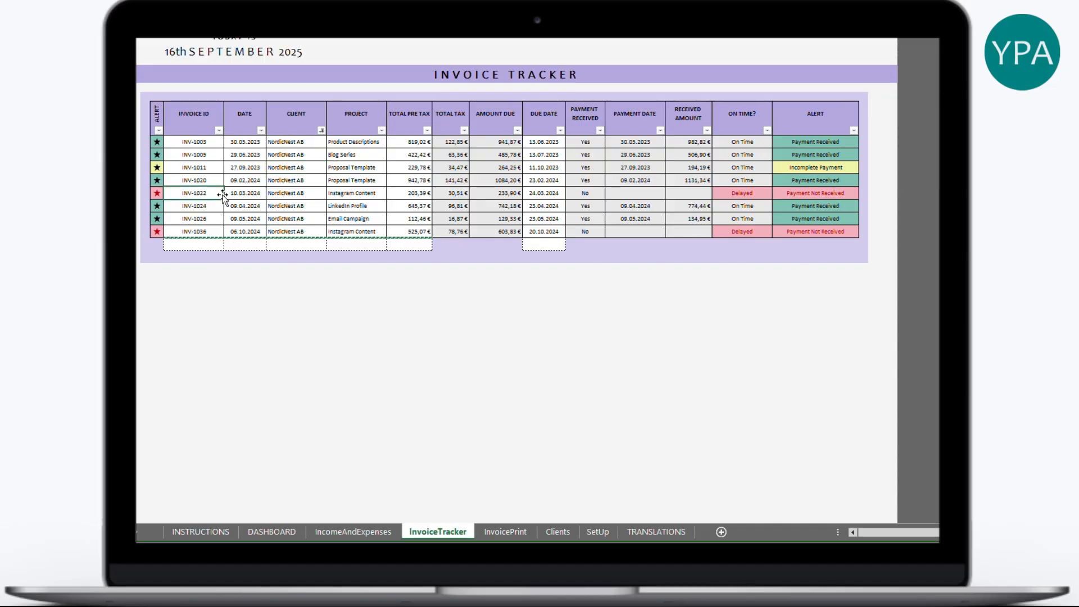
- Paste invoice INV-1022 into the empty row of the IncomeAndExpenses sheet
click(353, 532)
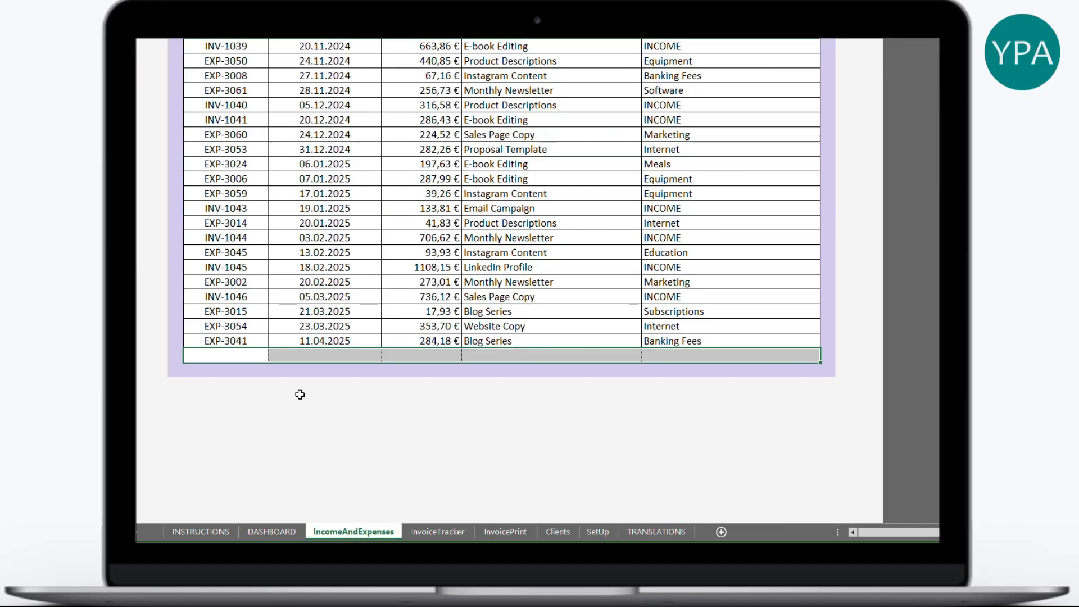
right_click(234, 356)
click(275, 119)
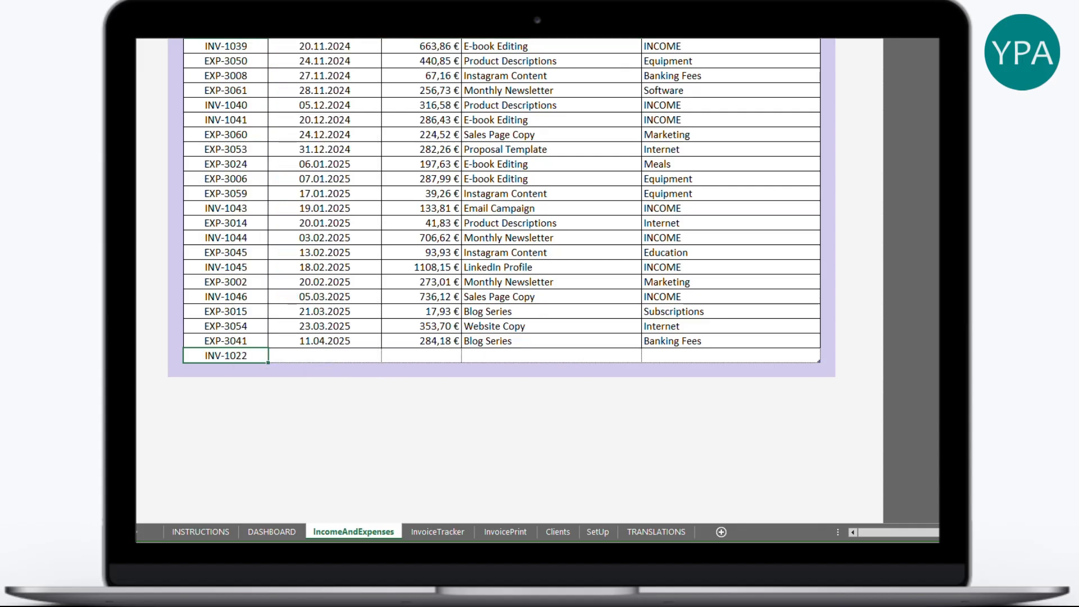
- Copy INV-1022's client from InvoiceTracker and move to the next cell of the new row
click(438, 532)
click(293, 192)
key(ctrl+c)
click(335, 534)
key(Tab)
right_click(521, 354)
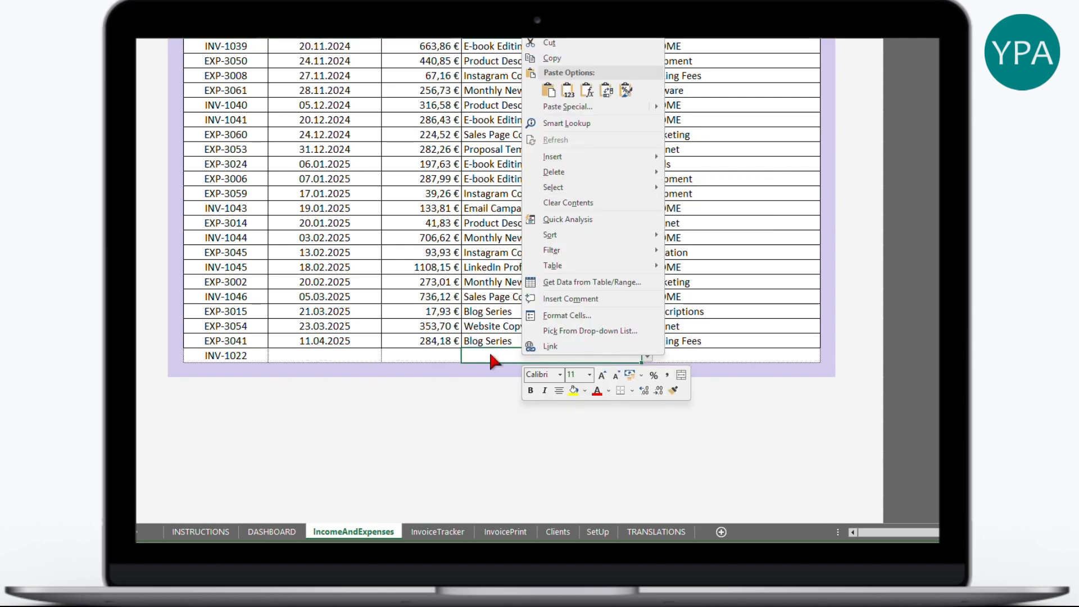
key(Escape)
- Copy INV-1022's project, Instagram Content, into the new row's project cell
click(438, 531)
click(363, 192)
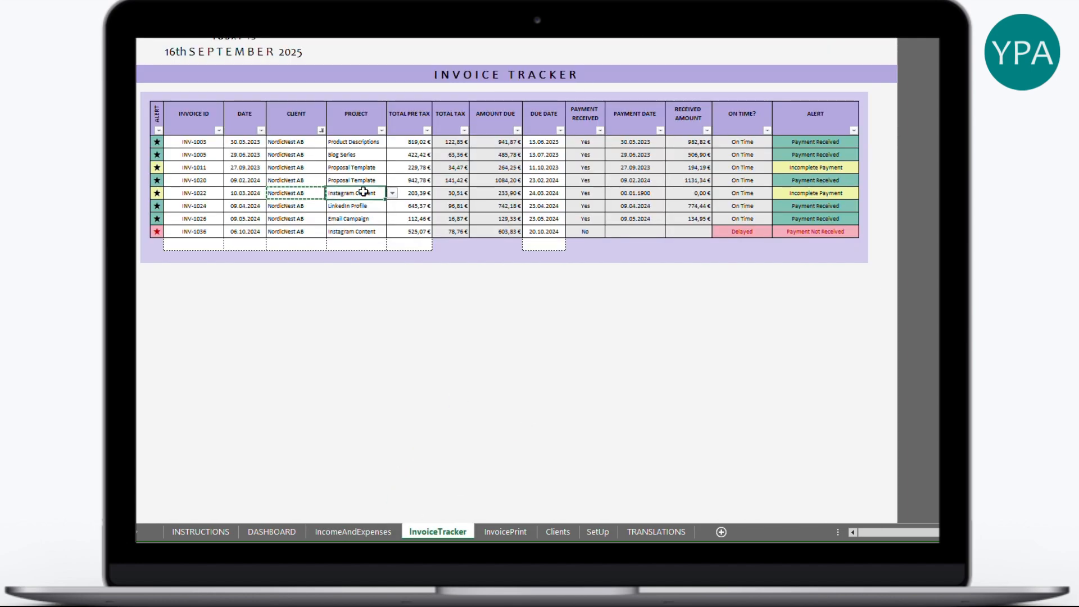
key(ctrl+c)
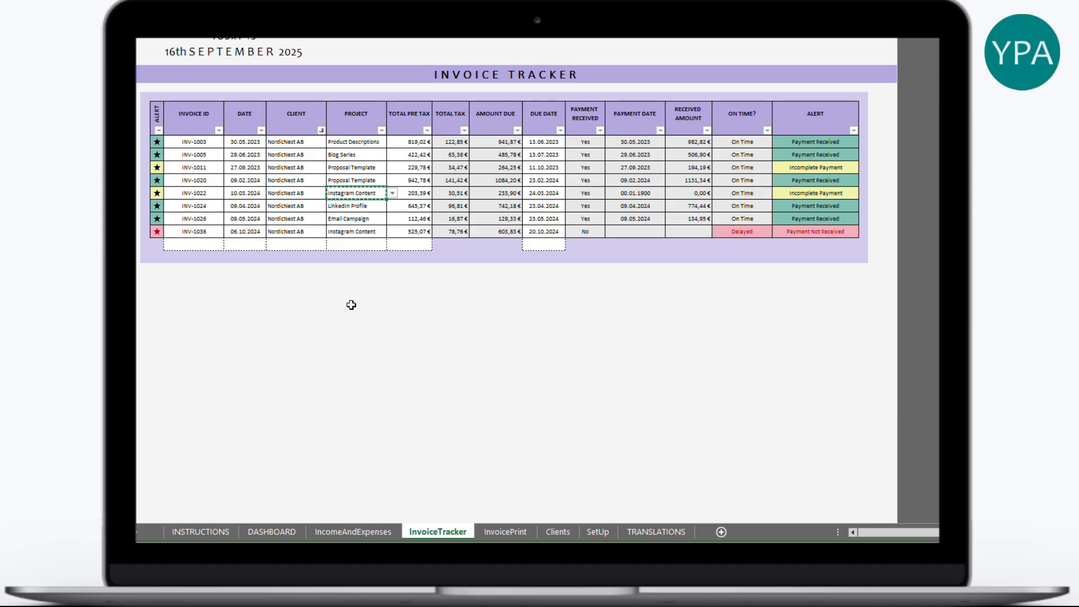
click(310, 532)
right_click(528, 358)
click(577, 92)
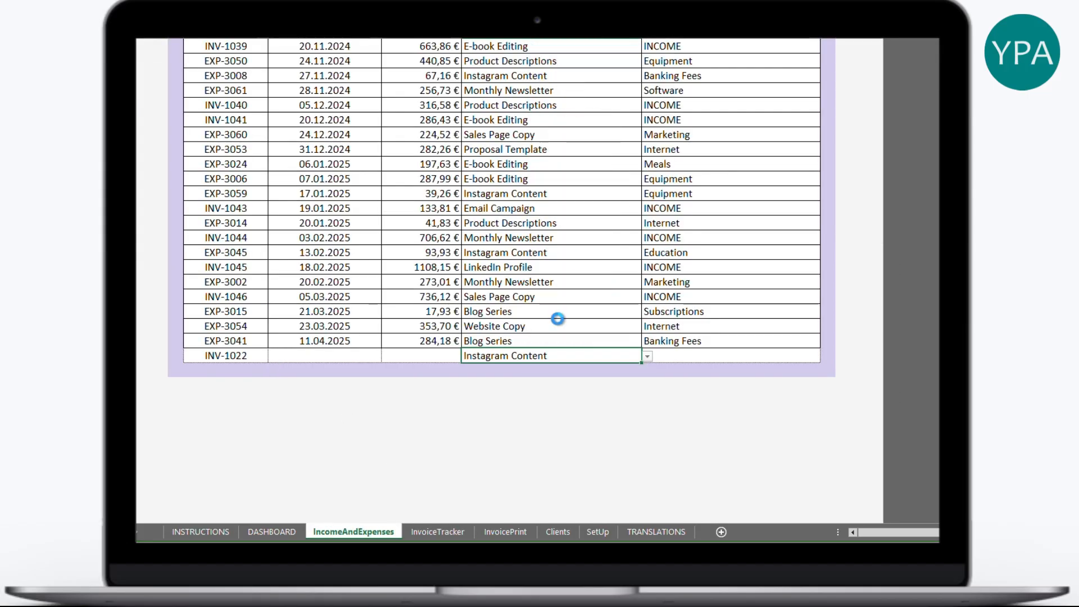
- Copy INV-1022's amount in InvoiceTracker to update its payment record
click(438, 531)
drag(202, 187, 794, 194)
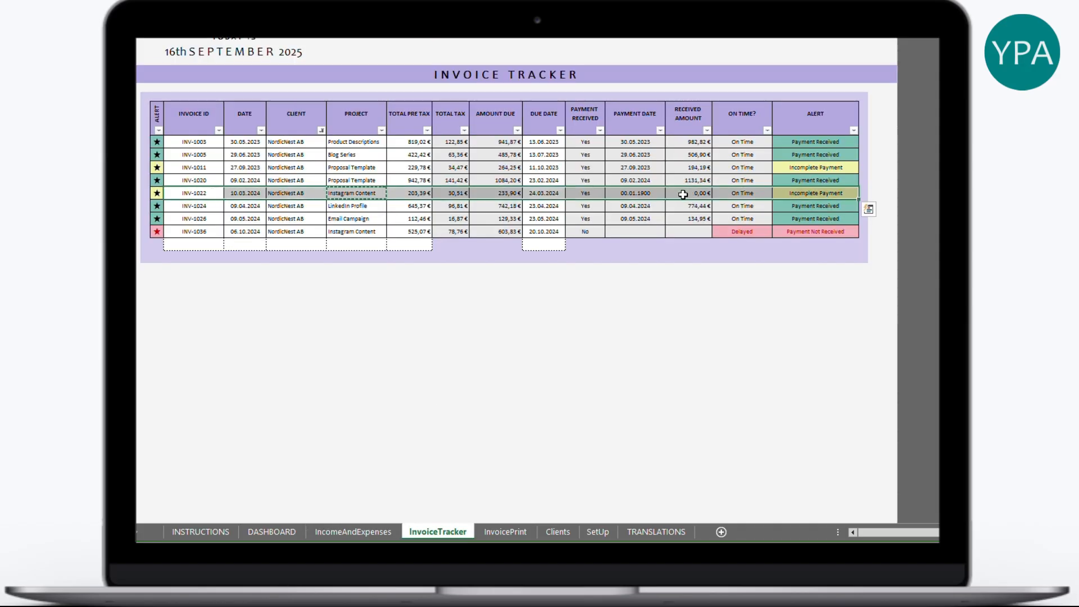
click(420, 192)
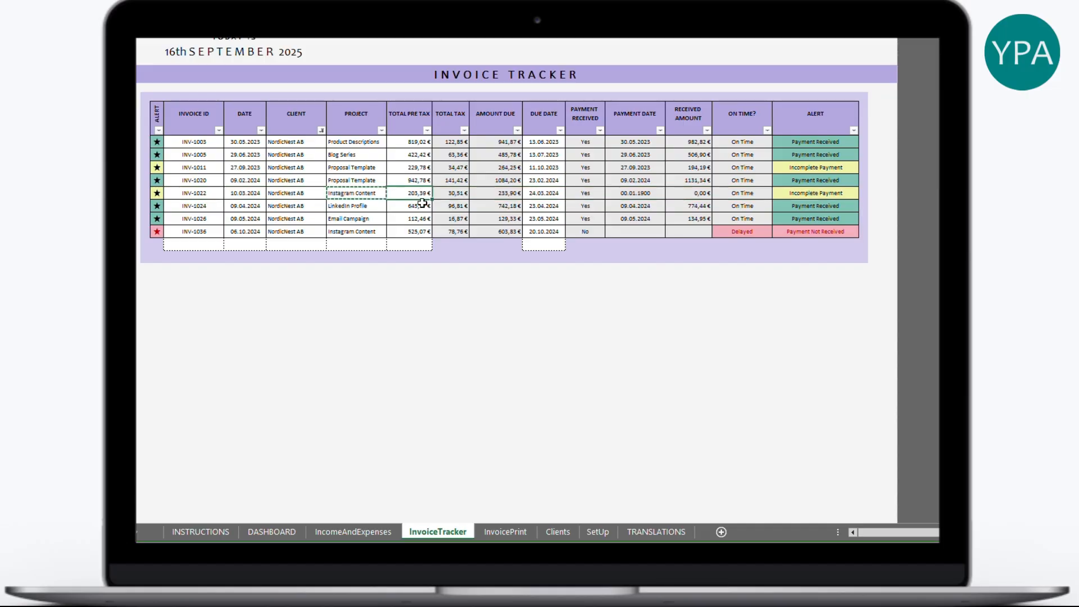
key(ctrl+c)
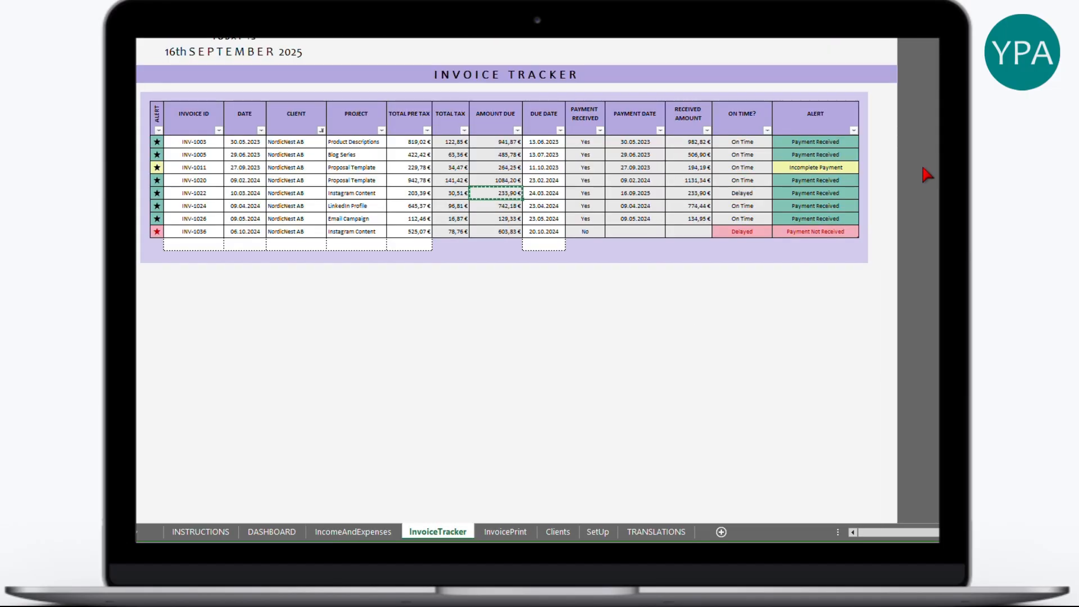
drag(818, 192, 204, 194)
- Verify NordicNest AB's Clients row shows one outstanding invoice, then open the DASHBOARD sheet
click(558, 532)
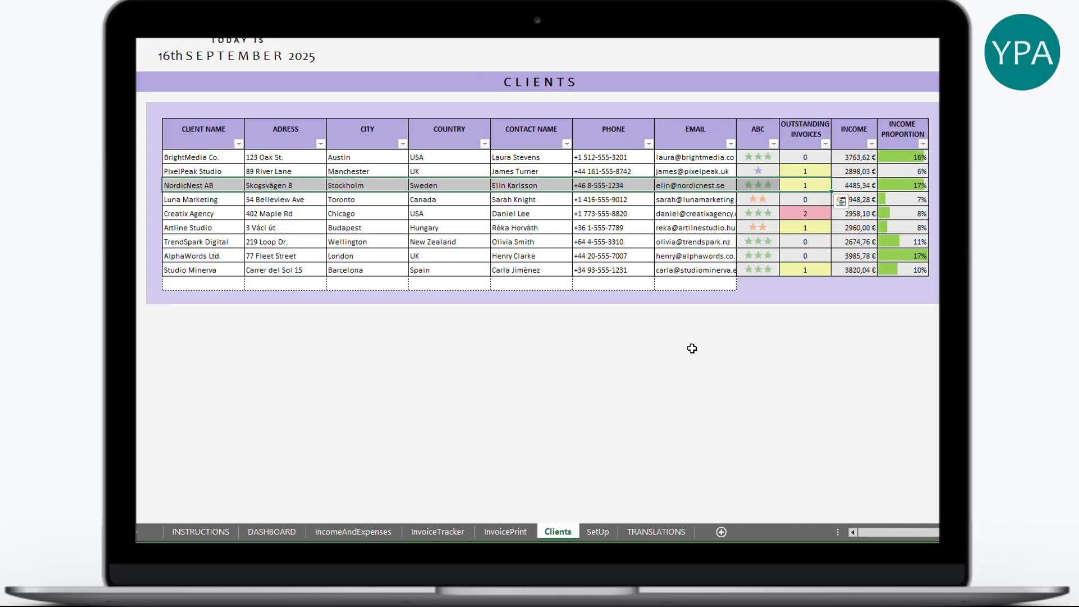
click(820, 182)
drag(819, 181, 213, 186)
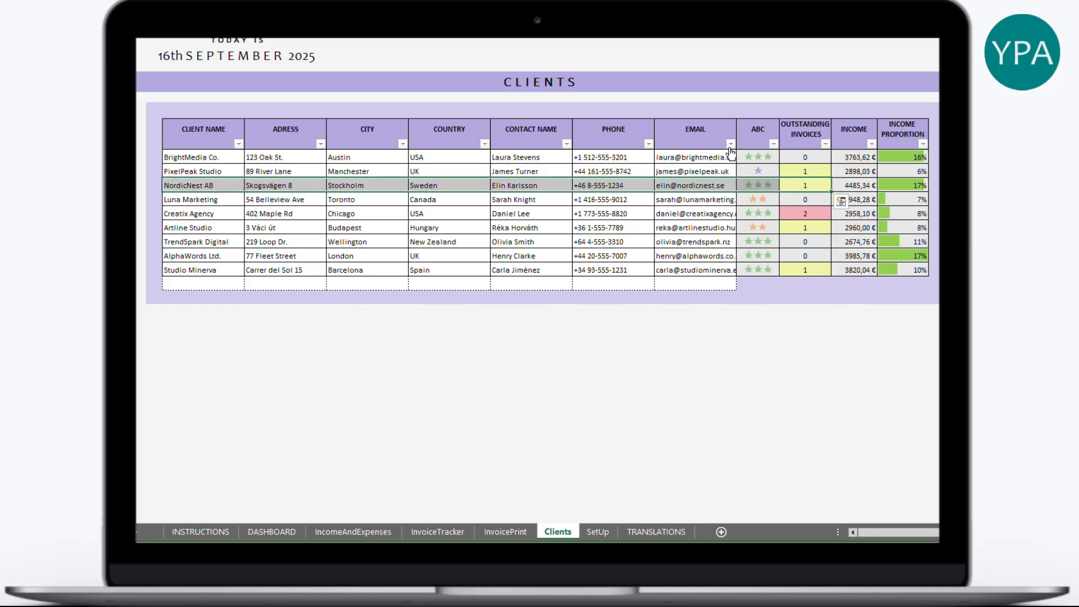
click(821, 185)
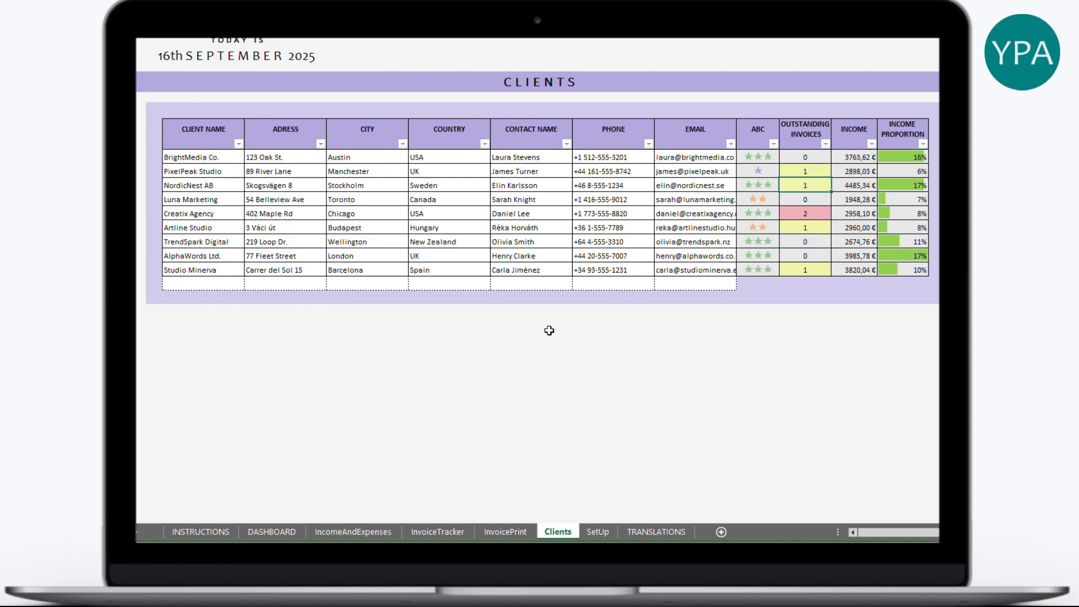
click(281, 532)
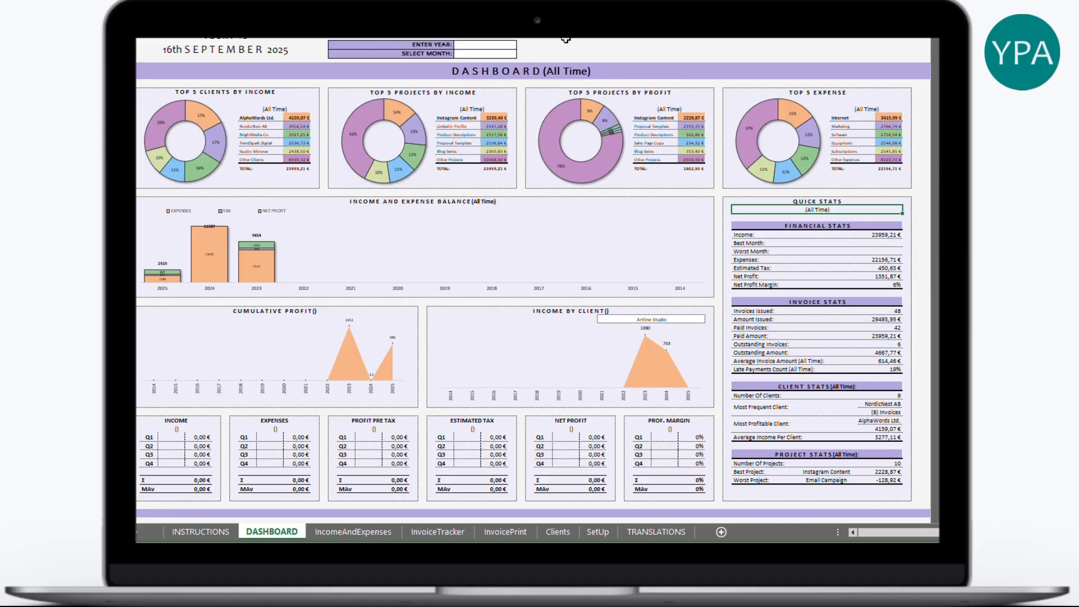
- Confirm 2024 as the dashboard year, then view the SetUp sheet's 15% tax and € currency
click(484, 44)
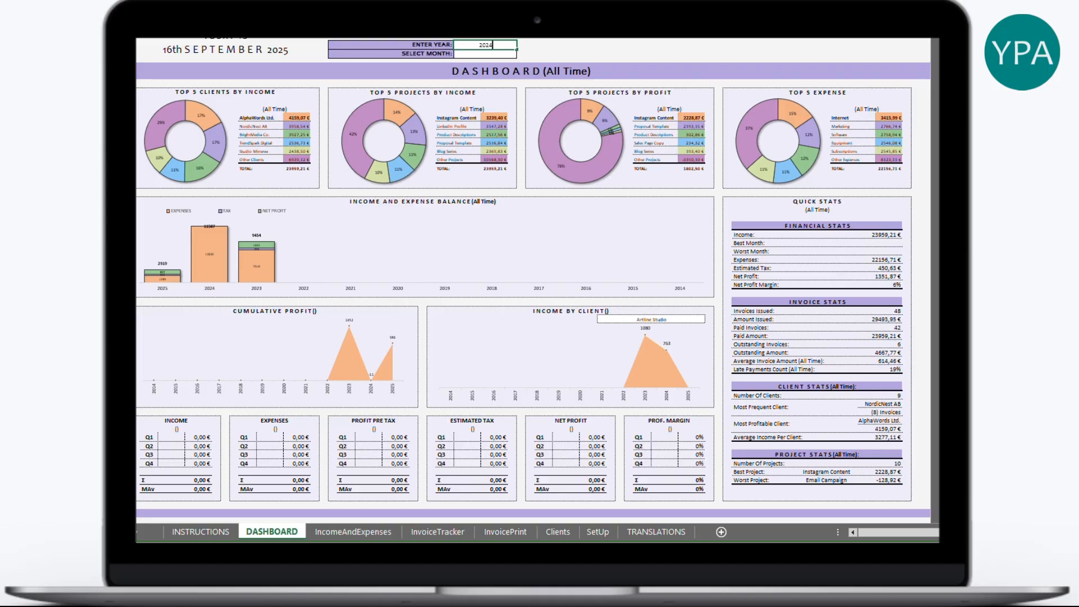
key(Return)
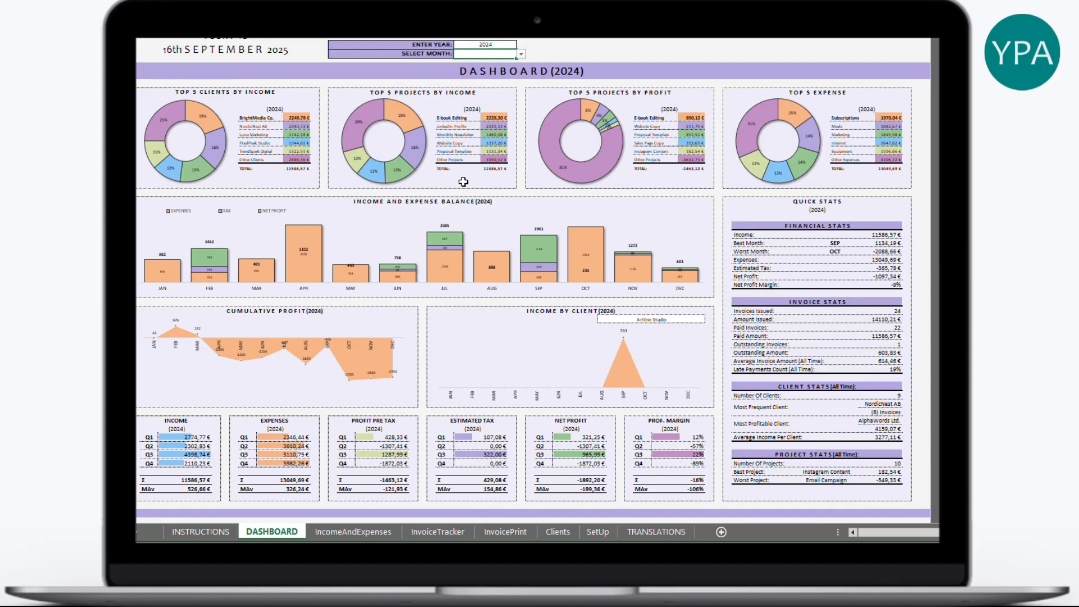
click(472, 111)
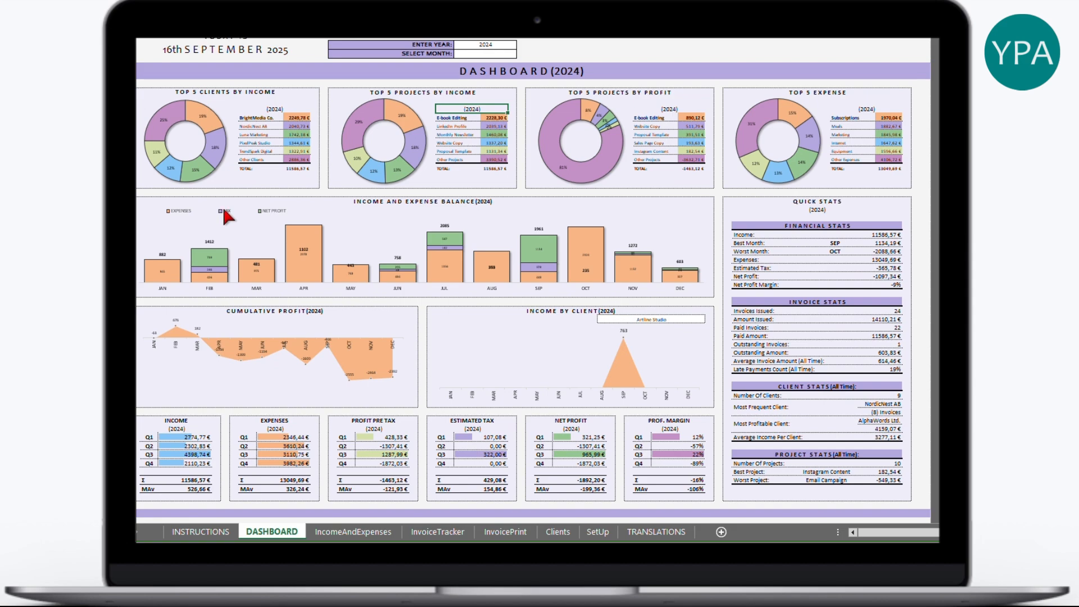
click(599, 533)
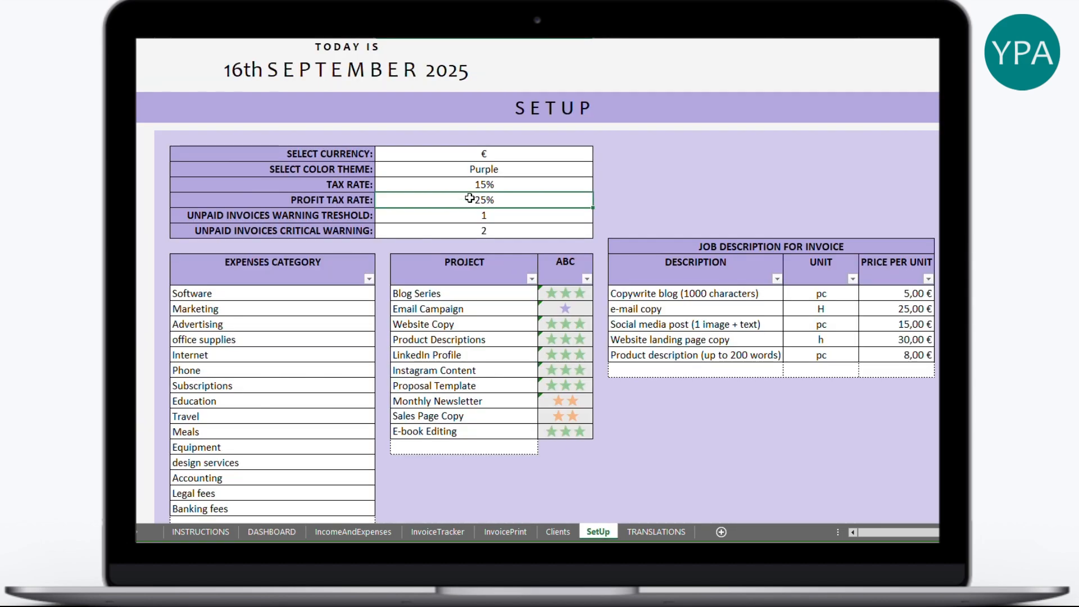
- Preview the dashboard for year 2023, then set its year back to 2024
click(275, 531)
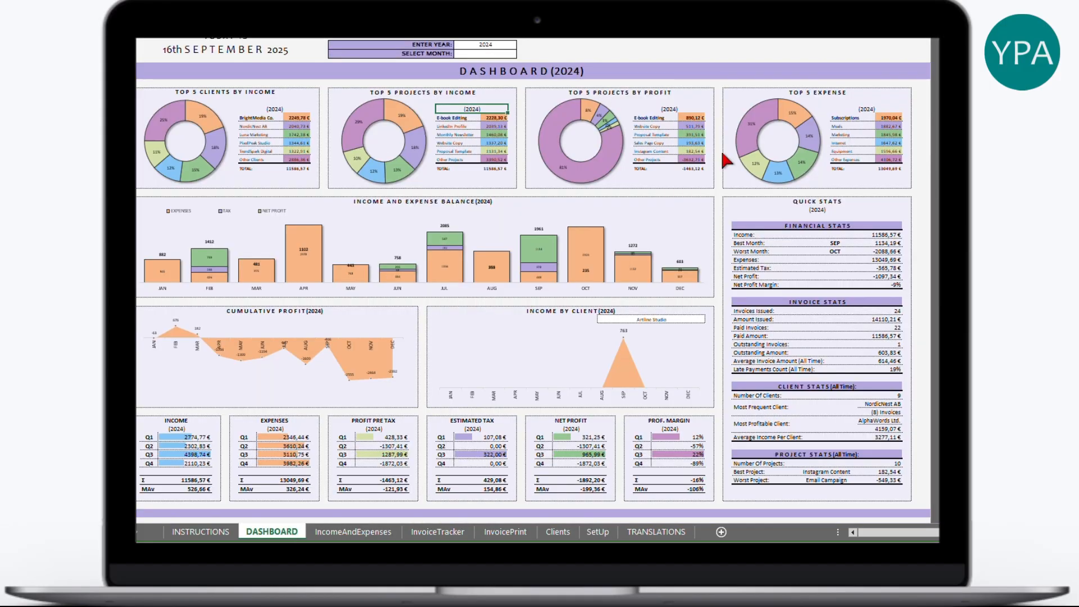
click(518, 44)
text(202)
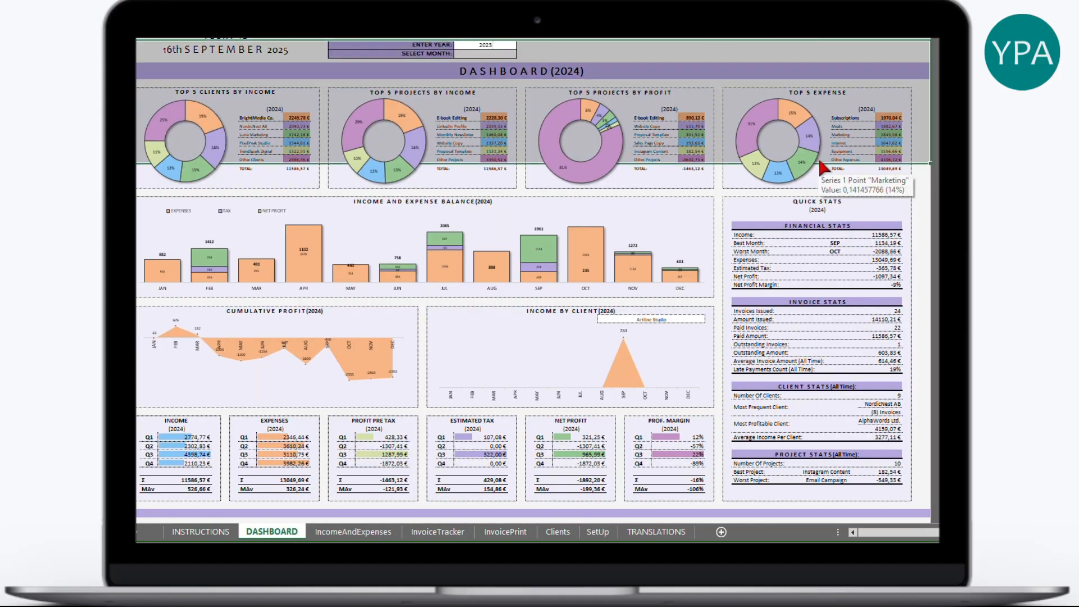
key(Return)
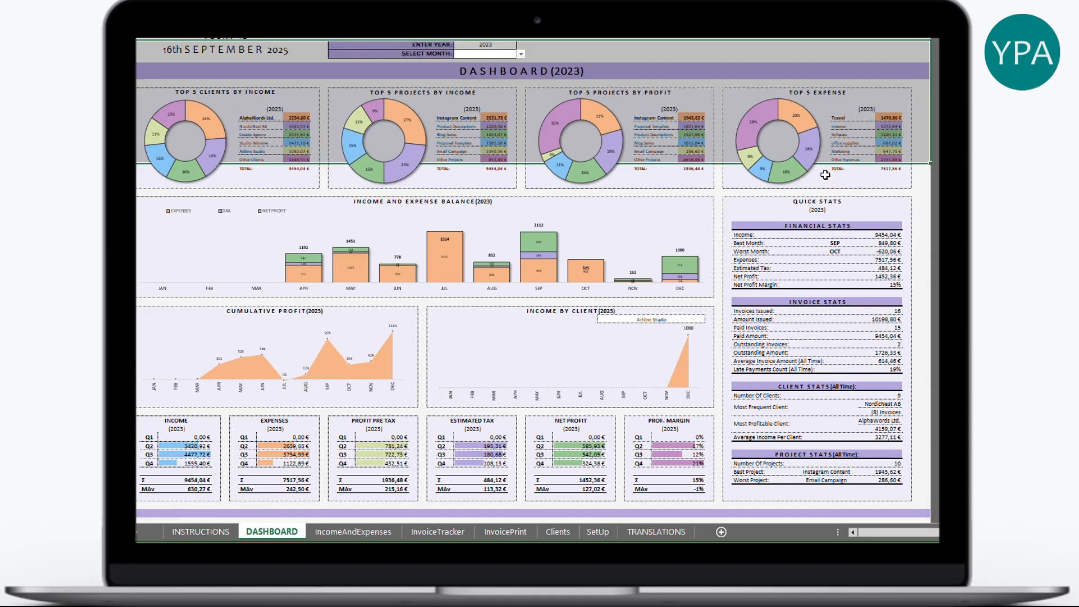
click(727, 225)
click(493, 45)
key(Return)
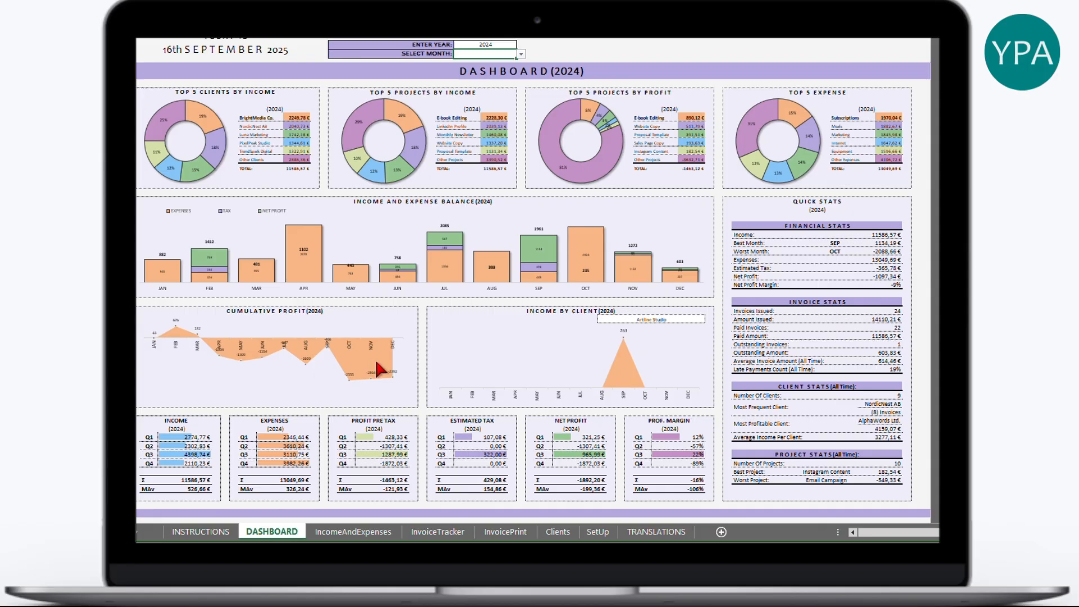
- Set the Income by Client chart's client filter to AlphaWords Ltd
click(683, 318)
click(685, 318)
click(709, 319)
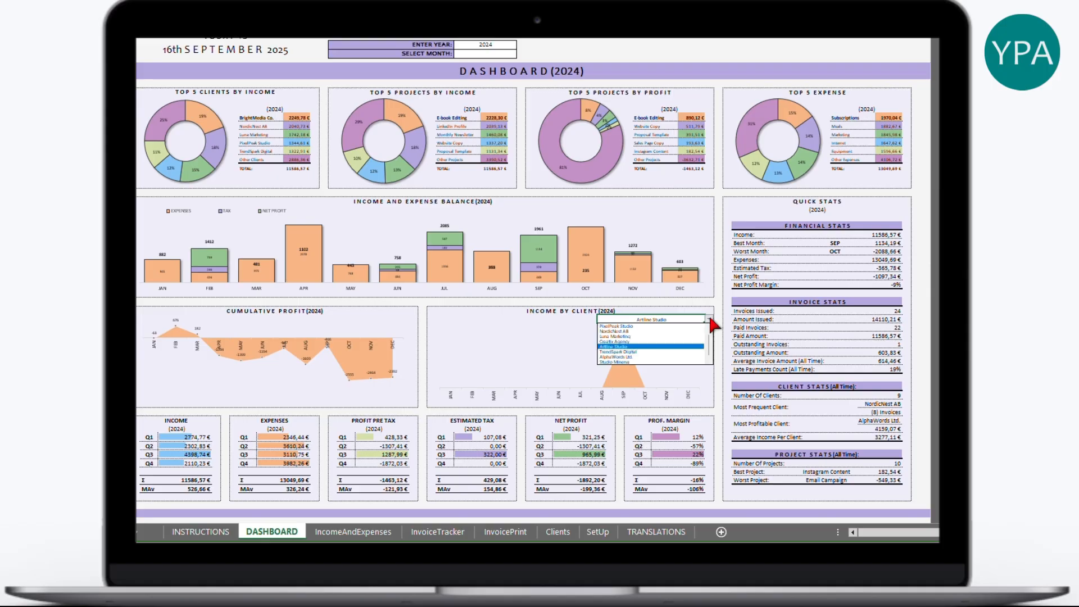
click(677, 332)
click(709, 319)
click(674, 348)
click(733, 362)
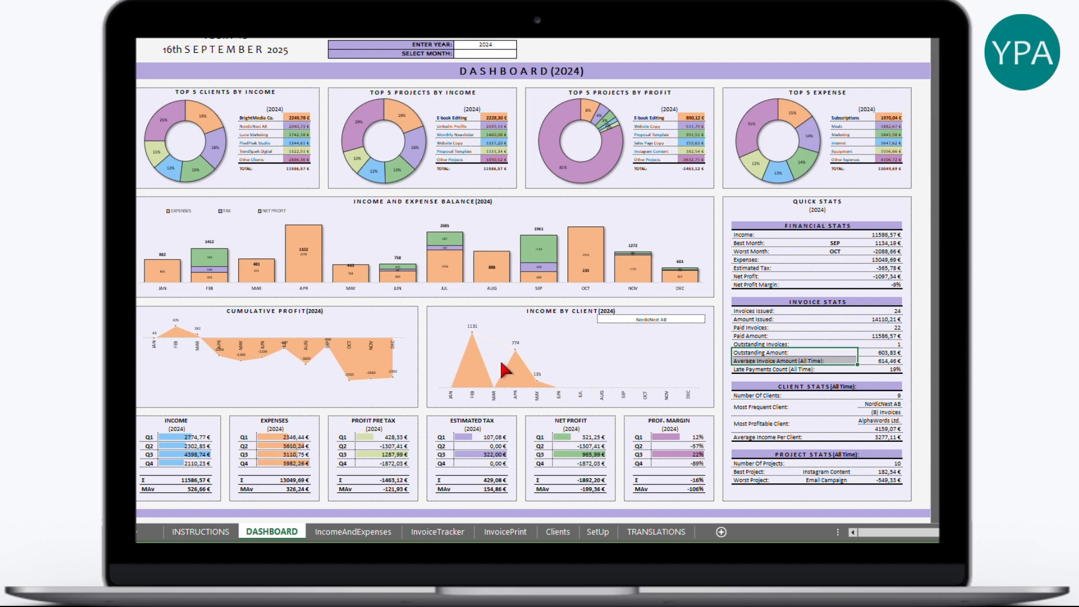
click(704, 320)
click(709, 319)
click(683, 357)
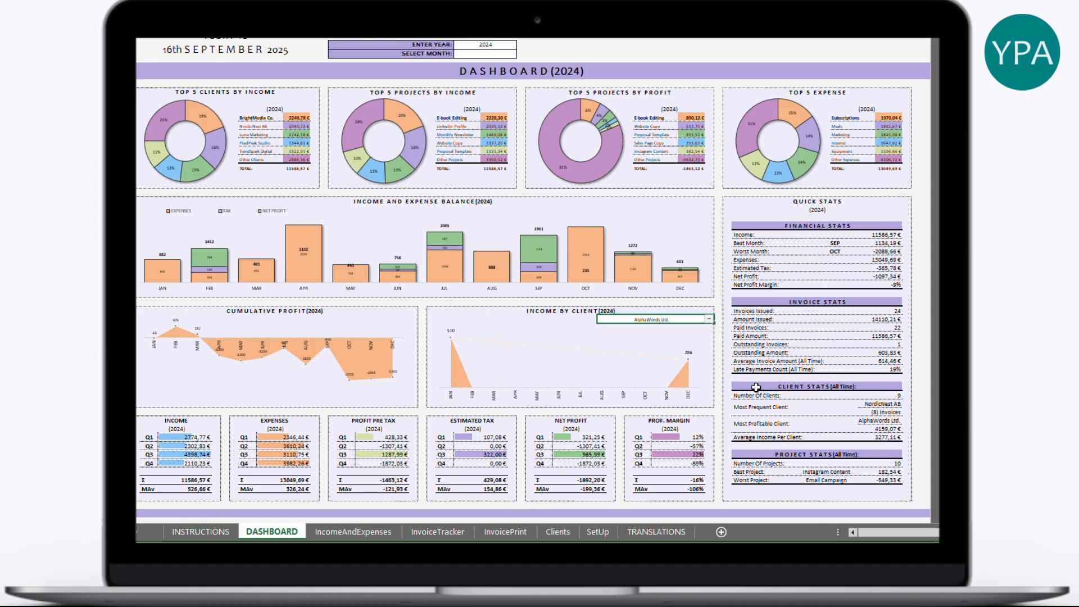
- Review the quarterly INCOME, EXPENSES, PROFIT PRE TAX and ESTIMATED TAX block headers
drag(201, 422, 707, 496)
click(221, 417)
click(194, 420)
click(295, 421)
click(400, 423)
click(504, 421)
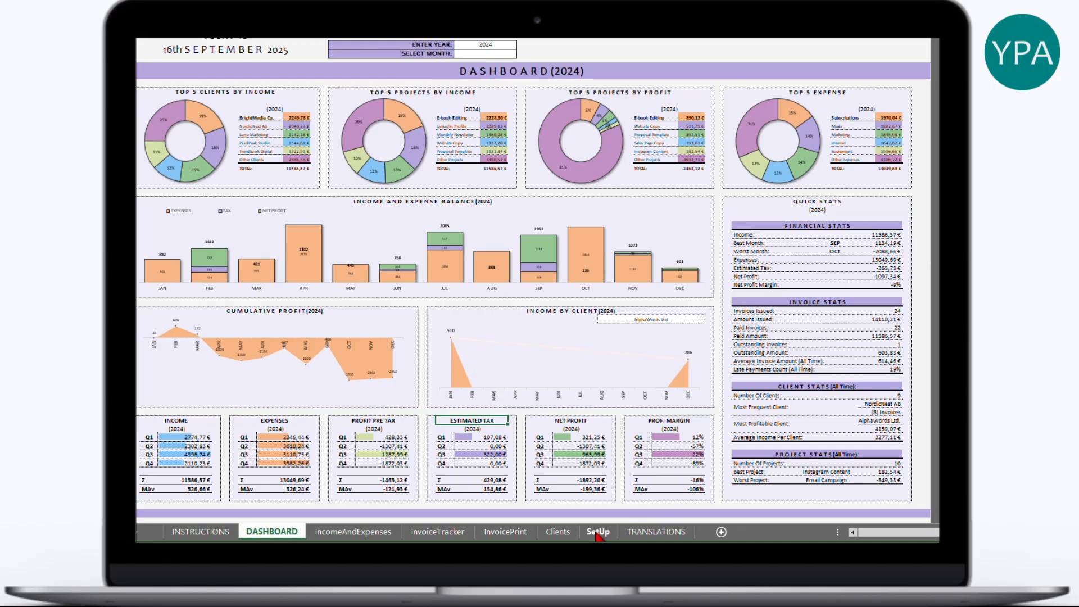
- Review the NET PROFIT and PROF. MARGIN headers and Quick Stats income, expense and profit figures
click(597, 423)
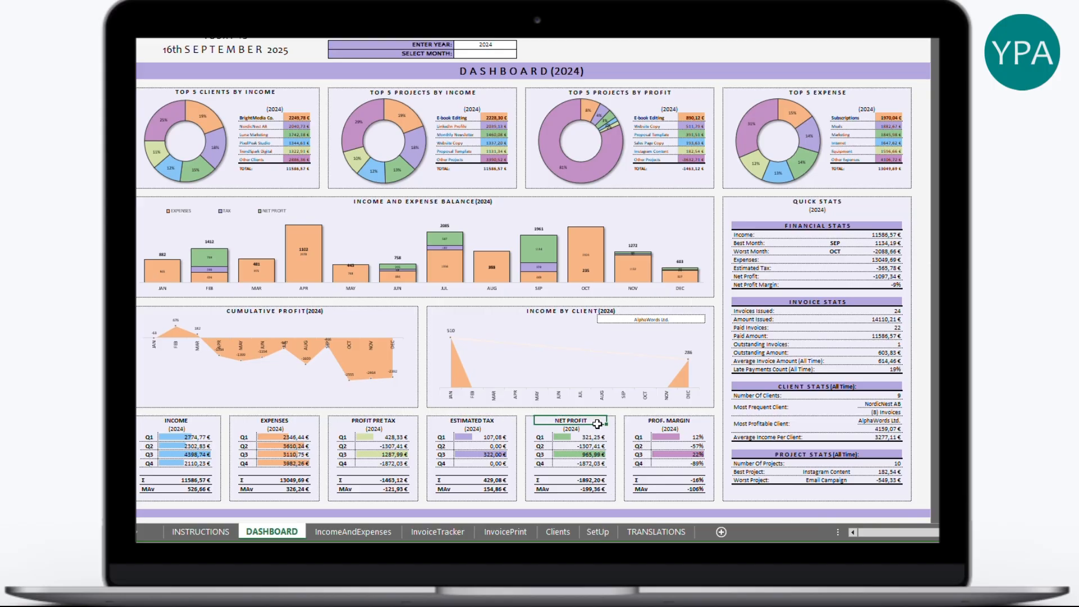
click(698, 421)
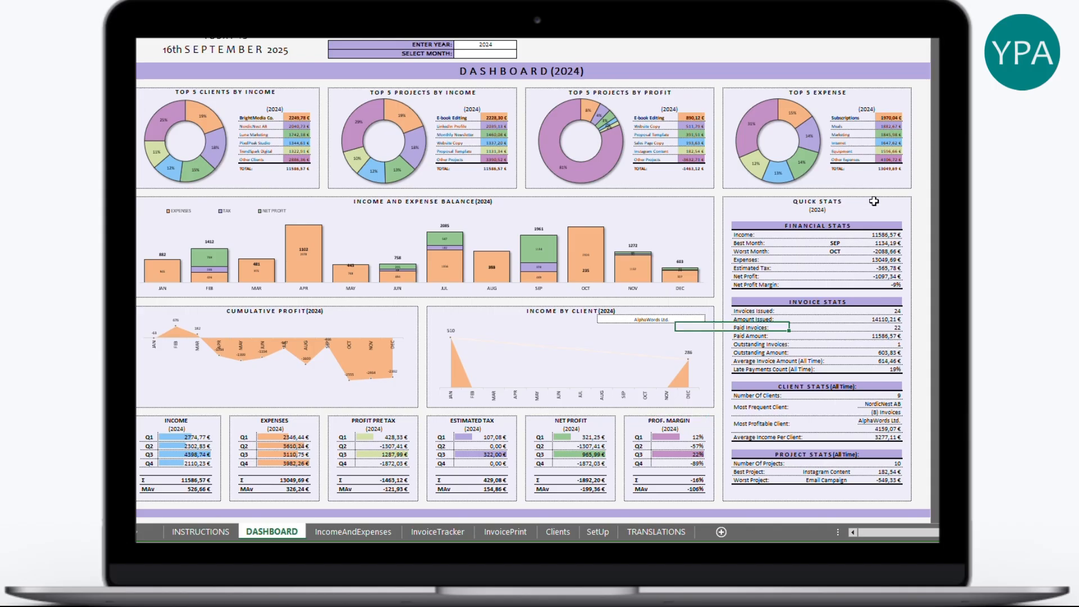
drag(875, 204, 896, 483)
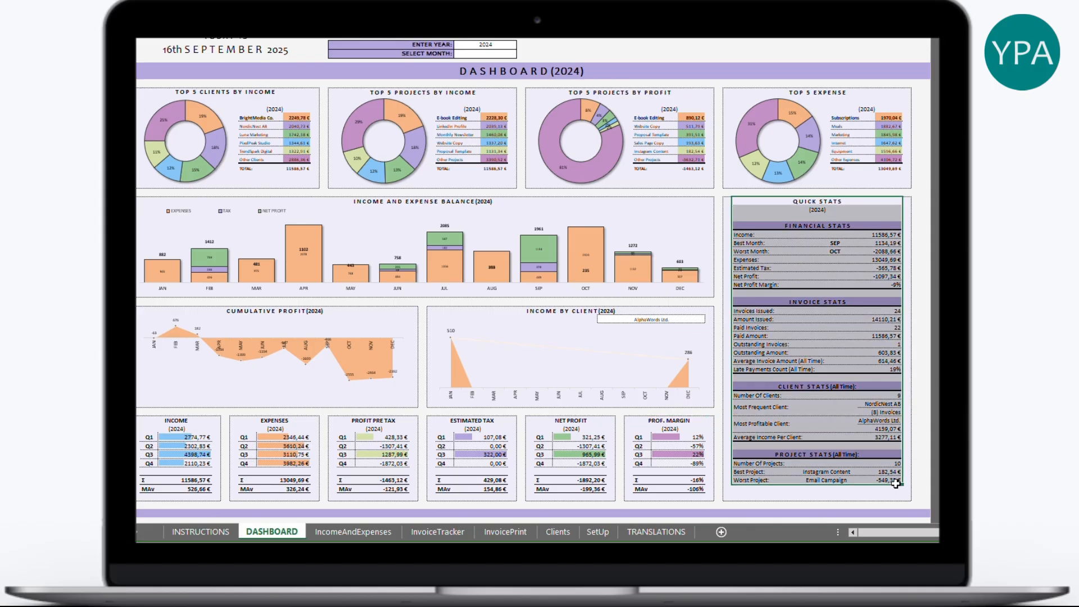
click(811, 211)
click(884, 236)
click(889, 243)
click(892, 251)
click(895, 261)
click(894, 269)
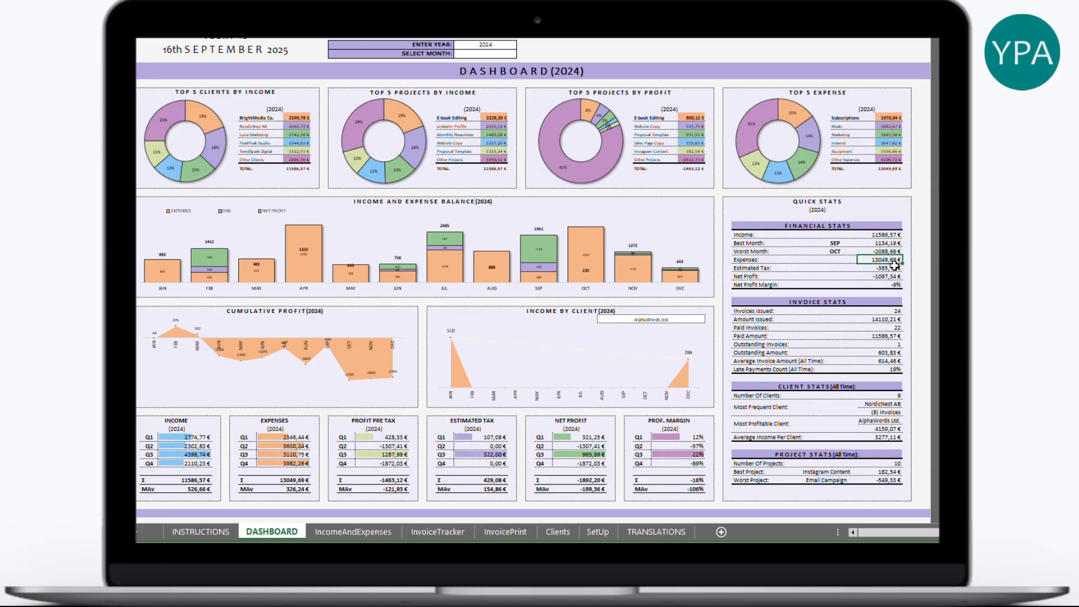
click(888, 277)
- Review invoice stats and All Time client stats, including NordicNest AB with 8 invoices
click(871, 312)
click(864, 320)
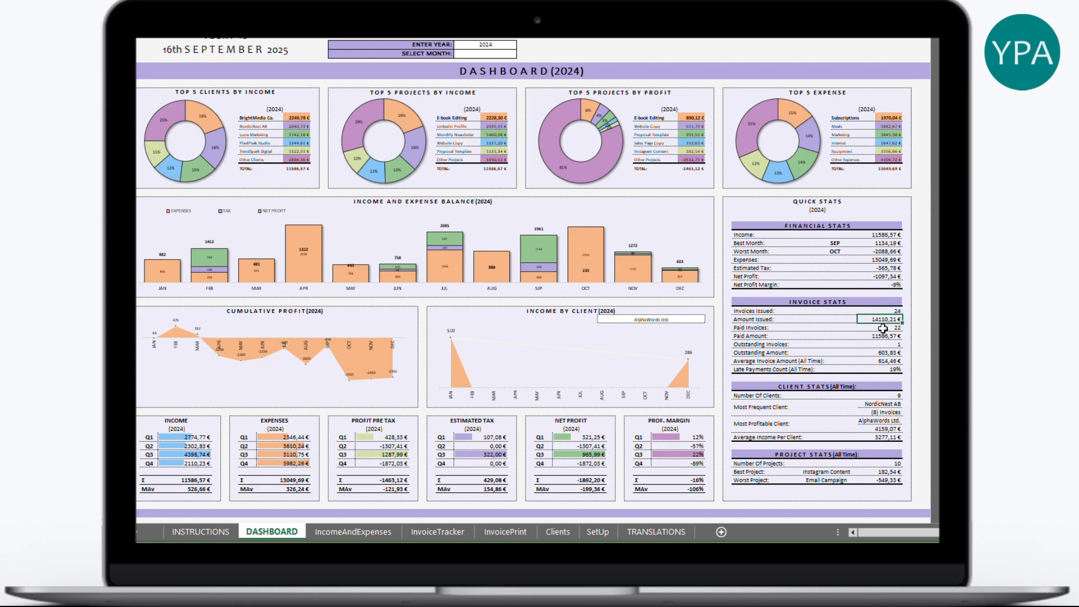
click(883, 339)
click(877, 352)
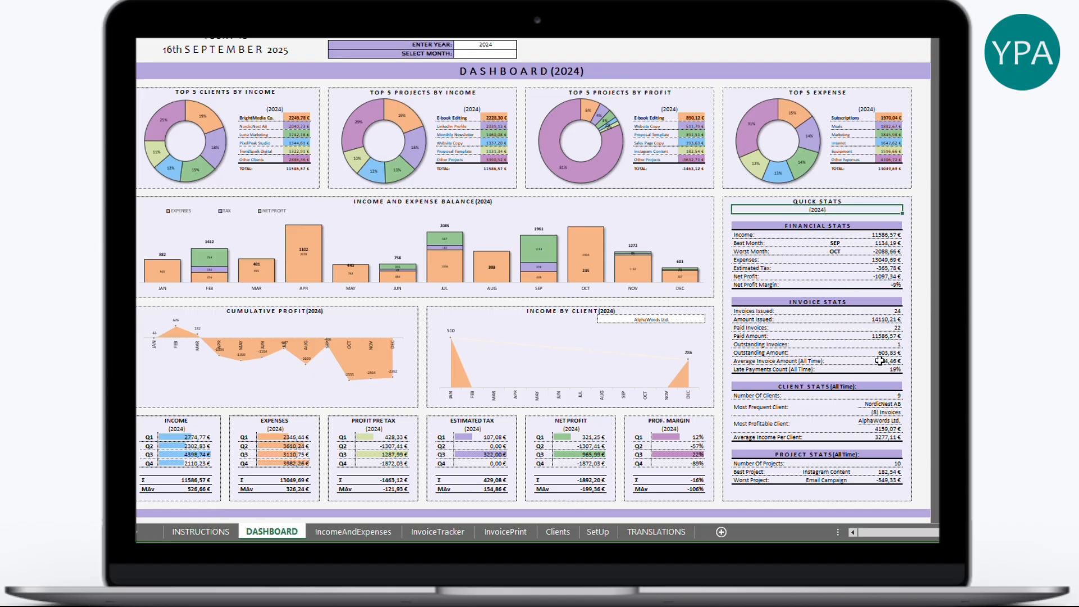
click(870, 361)
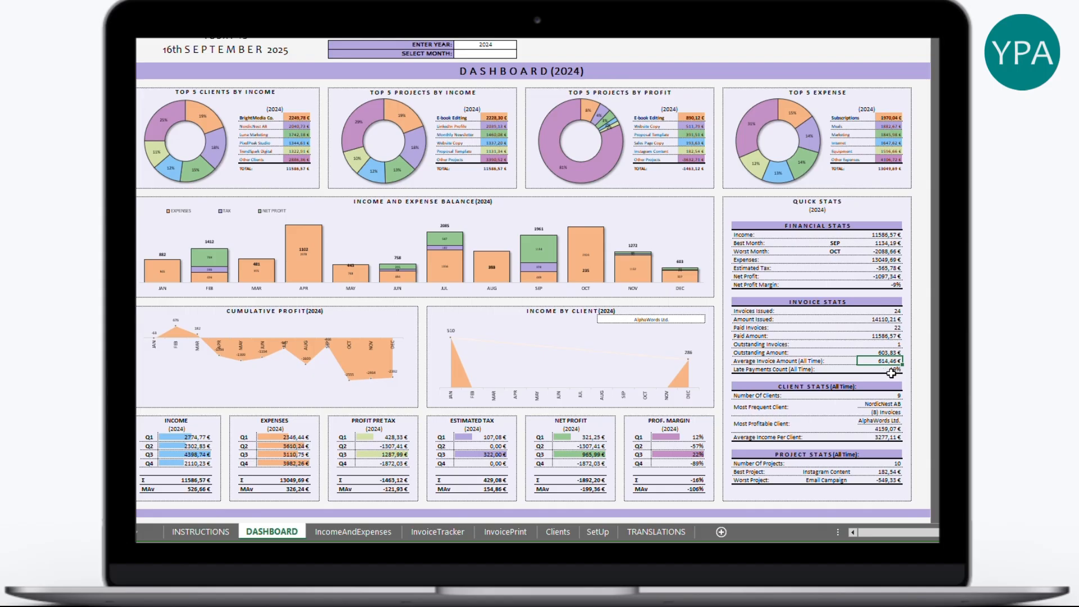
click(804, 369)
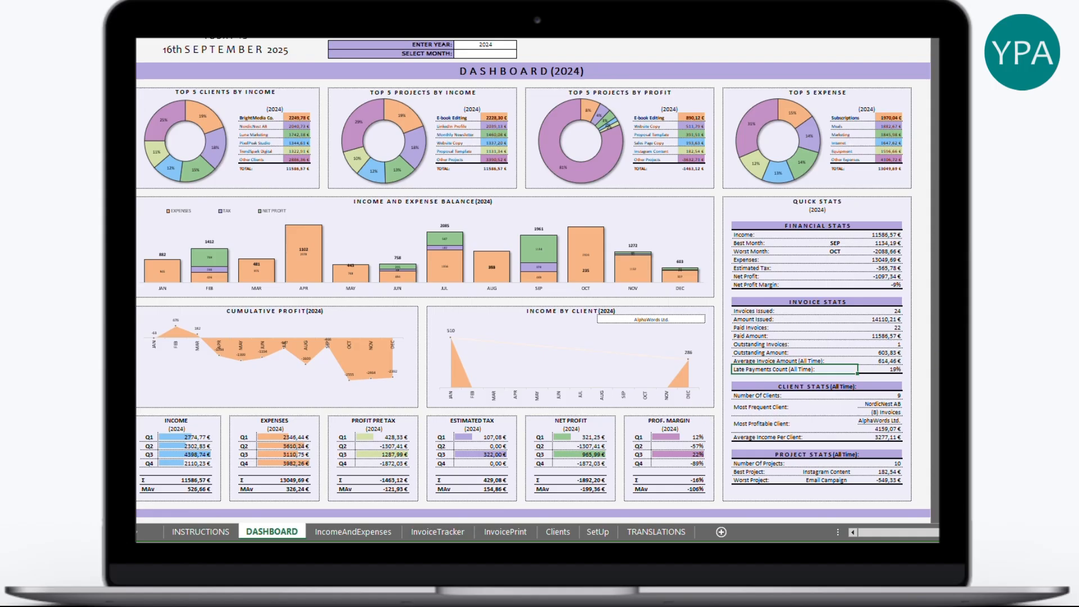
click(847, 388)
click(878, 404)
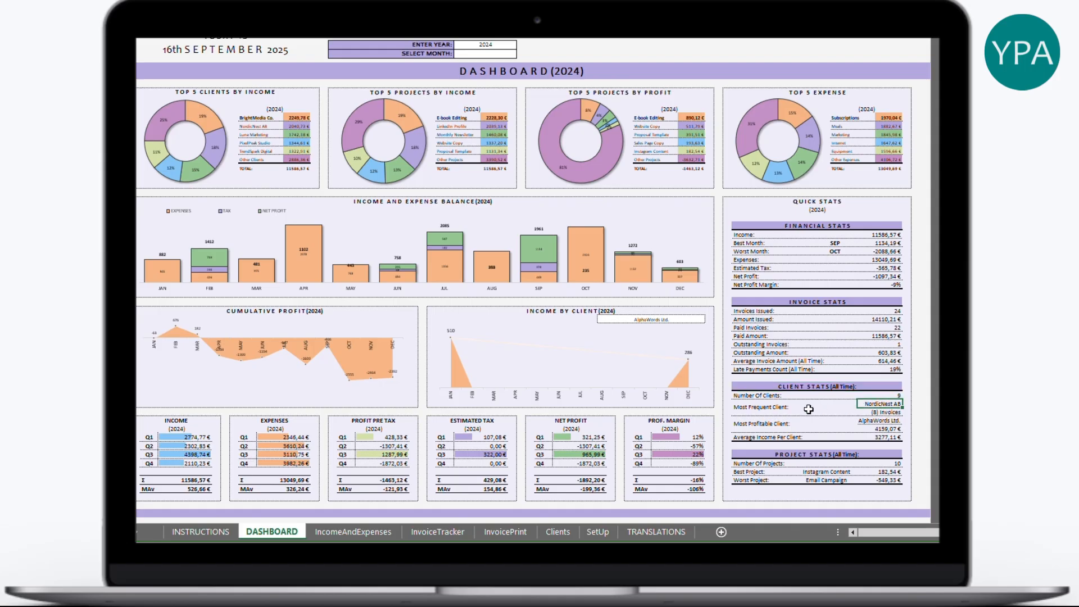
click(887, 412)
click(881, 427)
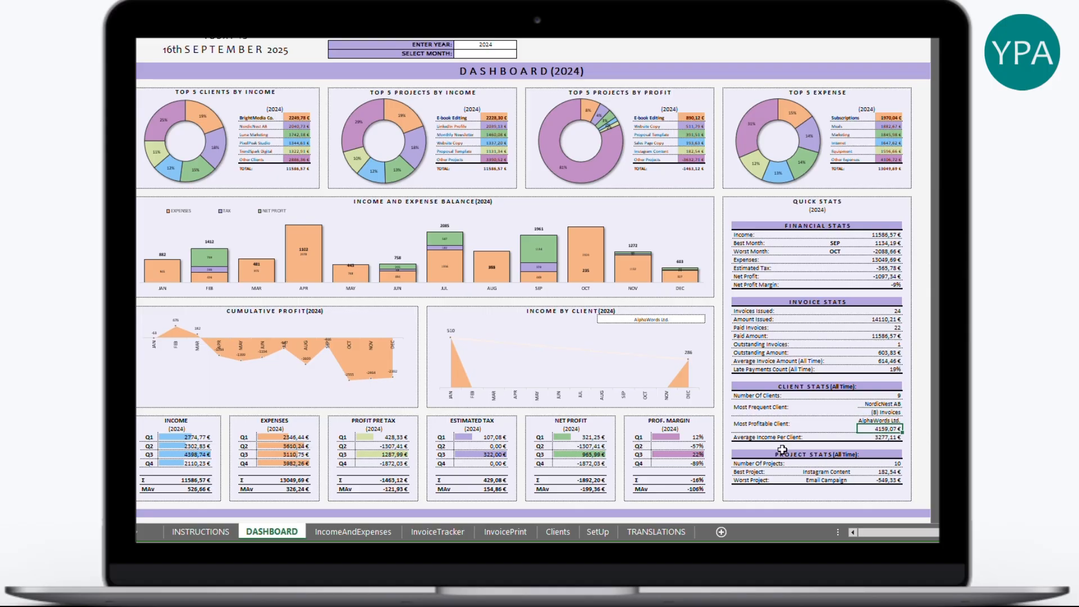
drag(736, 463, 901, 463)
click(882, 480)
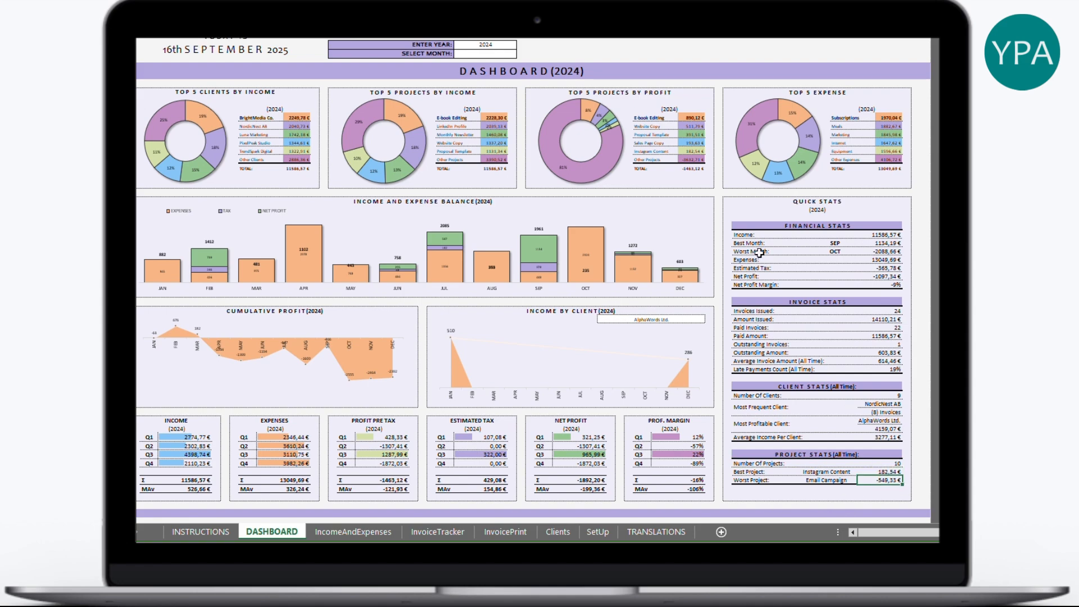
- Filter the dashboard to month 4 to show April 2024
click(475, 54)
click(521, 53)
click(492, 82)
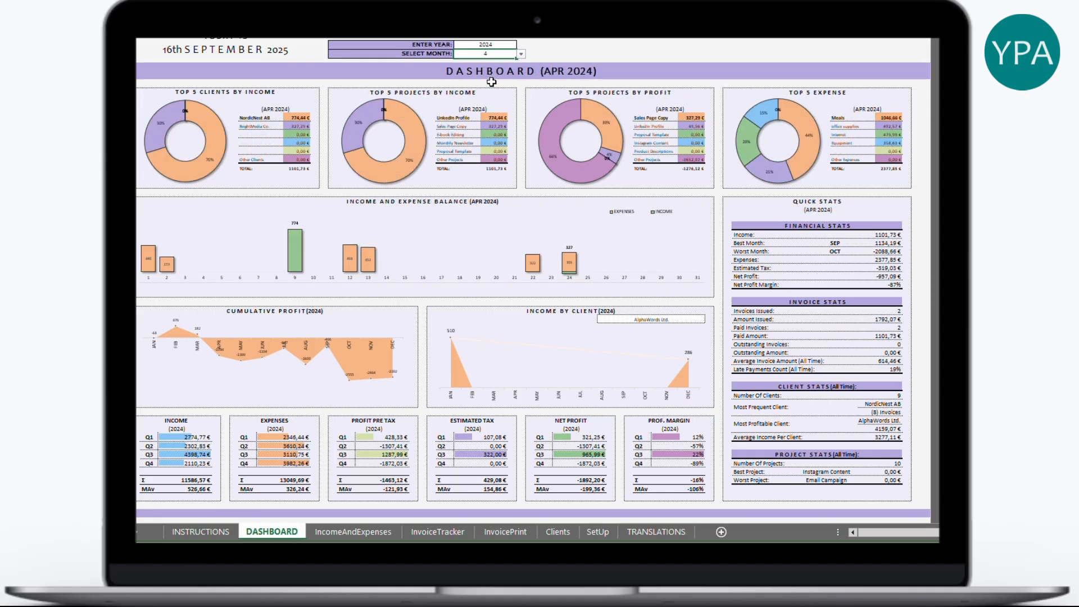
- Check the APR 2024 top clients and projects labels, then switch to a later month
click(279, 110)
click(489, 107)
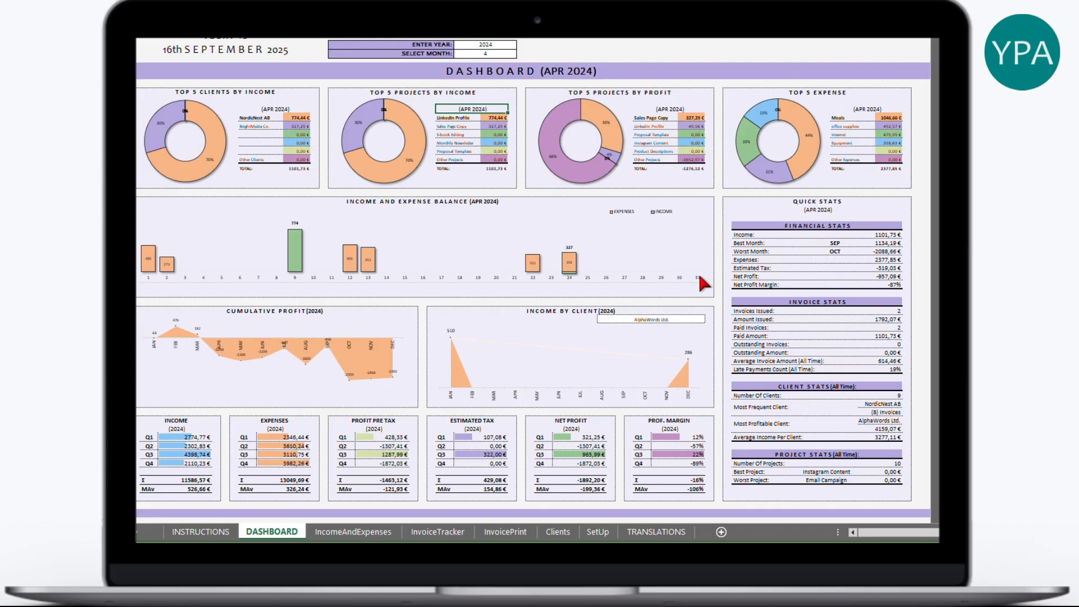
click(522, 55)
click(483, 80)
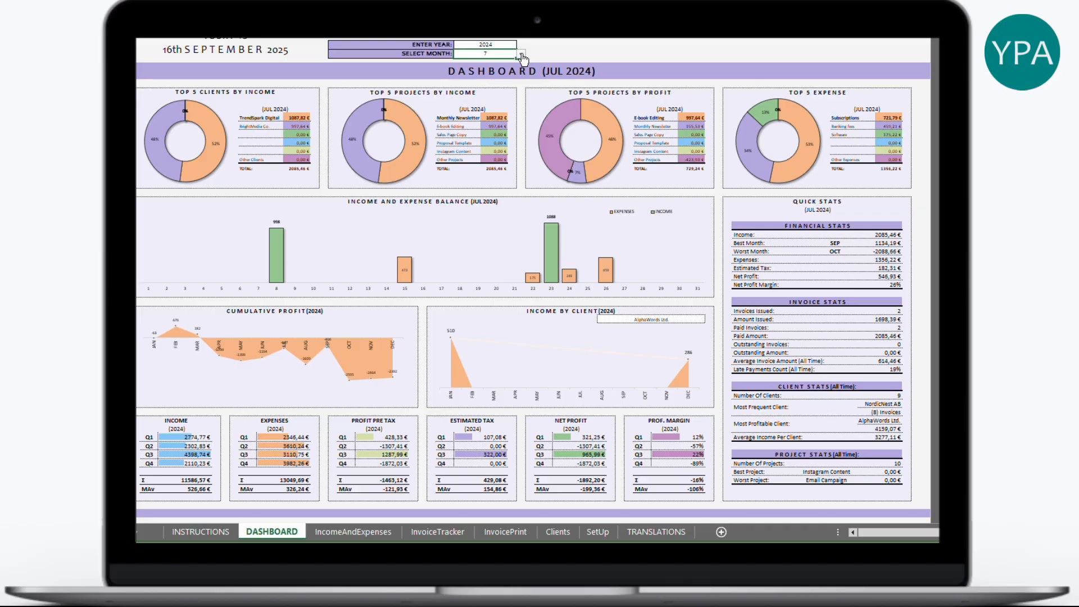
click(521, 56)
click(495, 85)
- Set the month filter to 12 so the dashboard shows December 2024
click(598, 531)
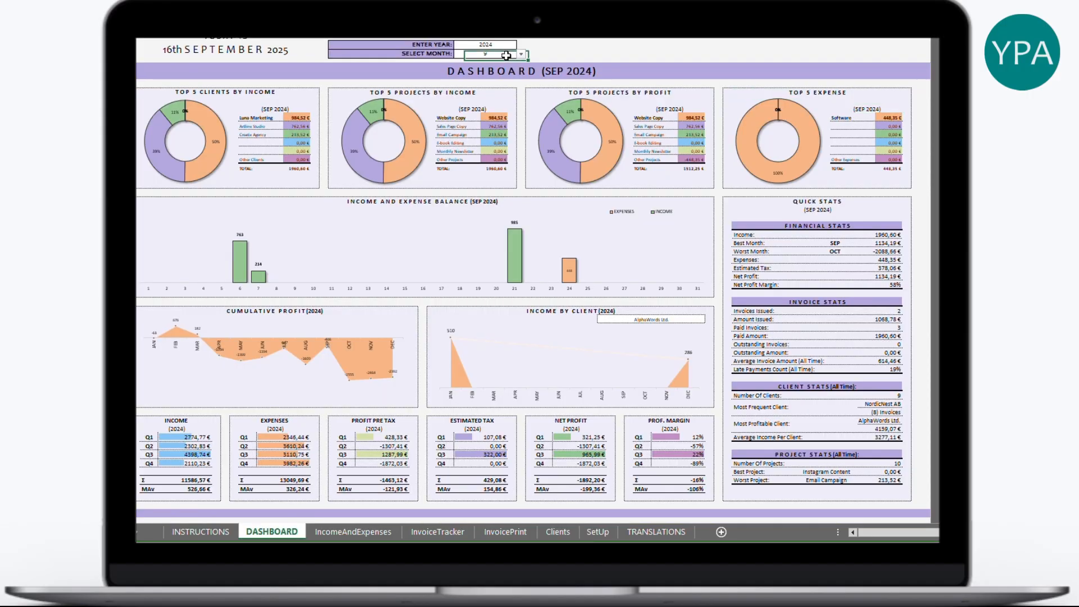
click(521, 54)
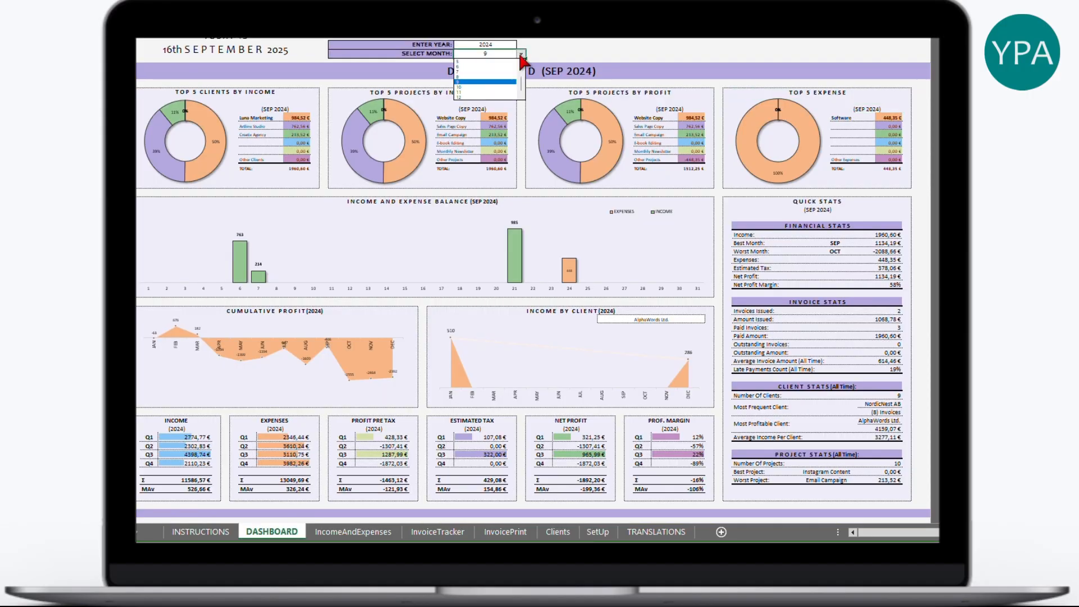
click(489, 98)
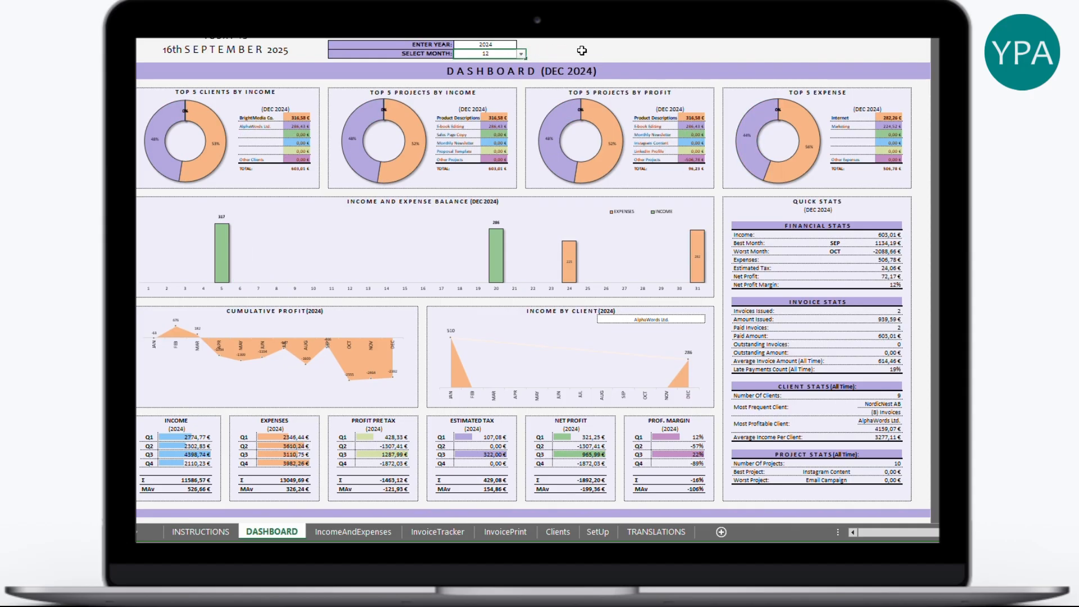
click(505, 45)
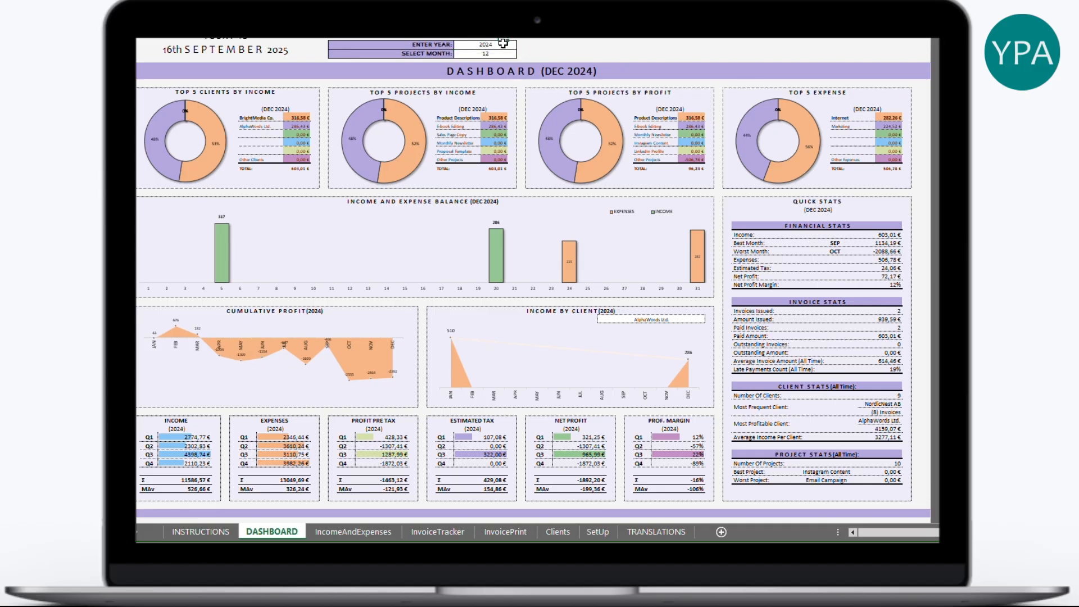